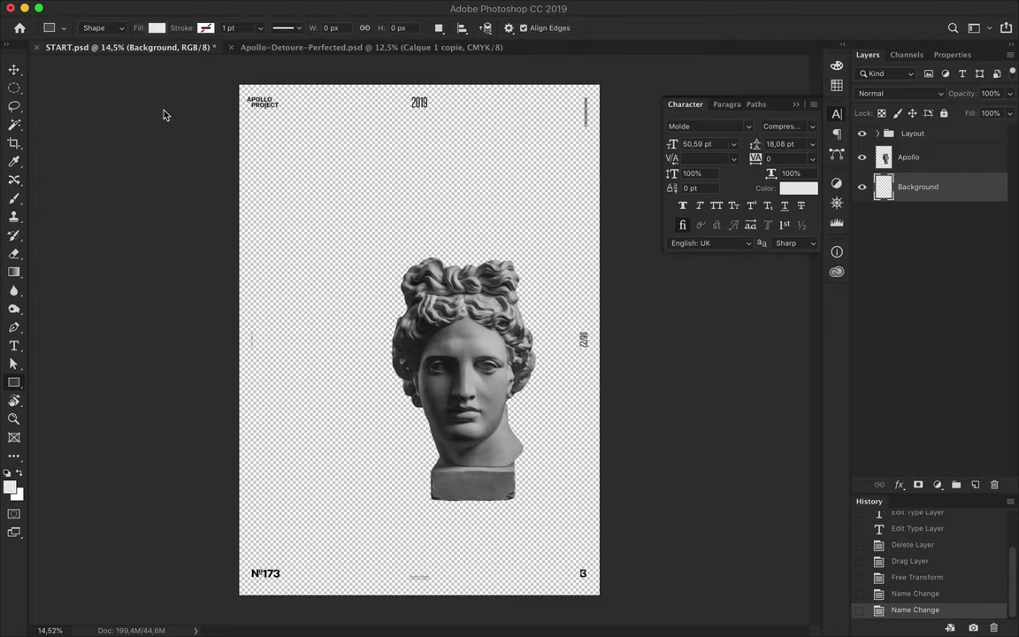
Cover the whole canvas with a light-grey rectangle above the Apollo statue layer
{"action": "left_click", "coordinate": [955, 166]}
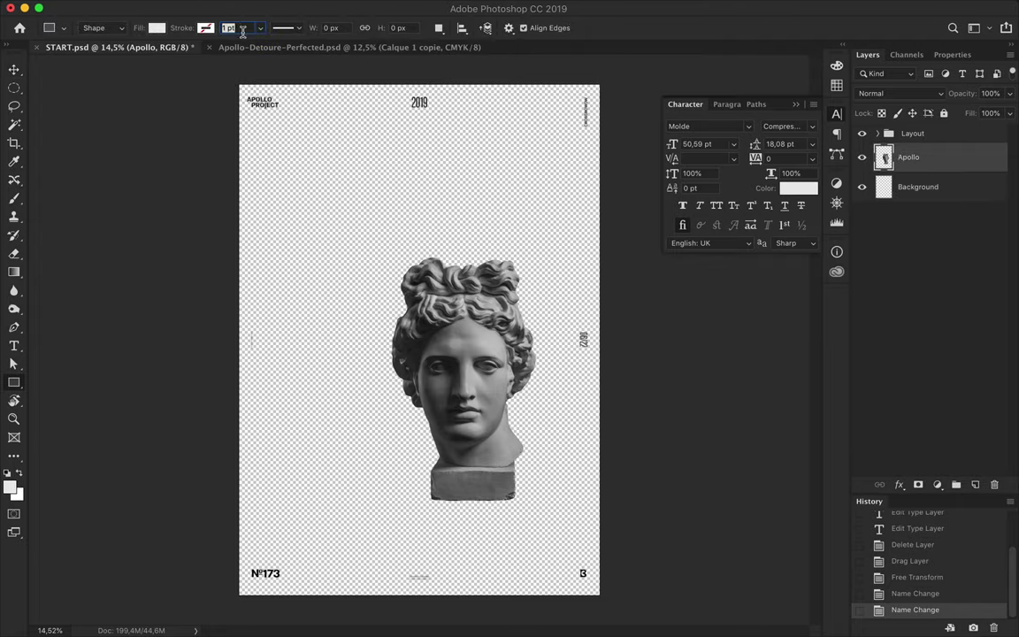
{"action": "type", "text": "0"}
{"action": "left_click_drag", "start_coordinate": [236, 83], "coordinate": [601, 599]}
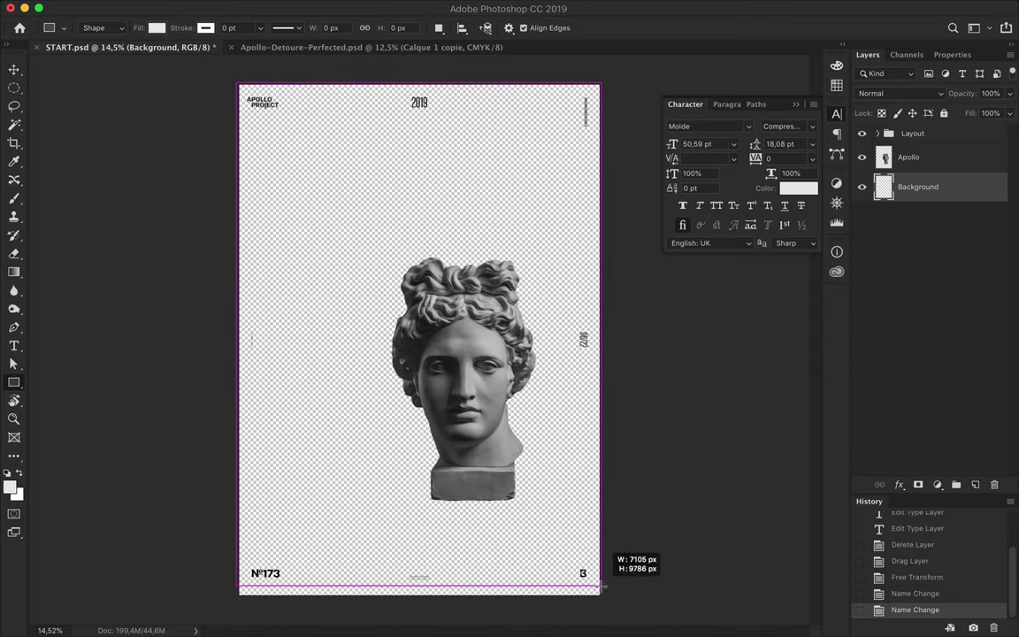
{"action": "key", "text": "v"}
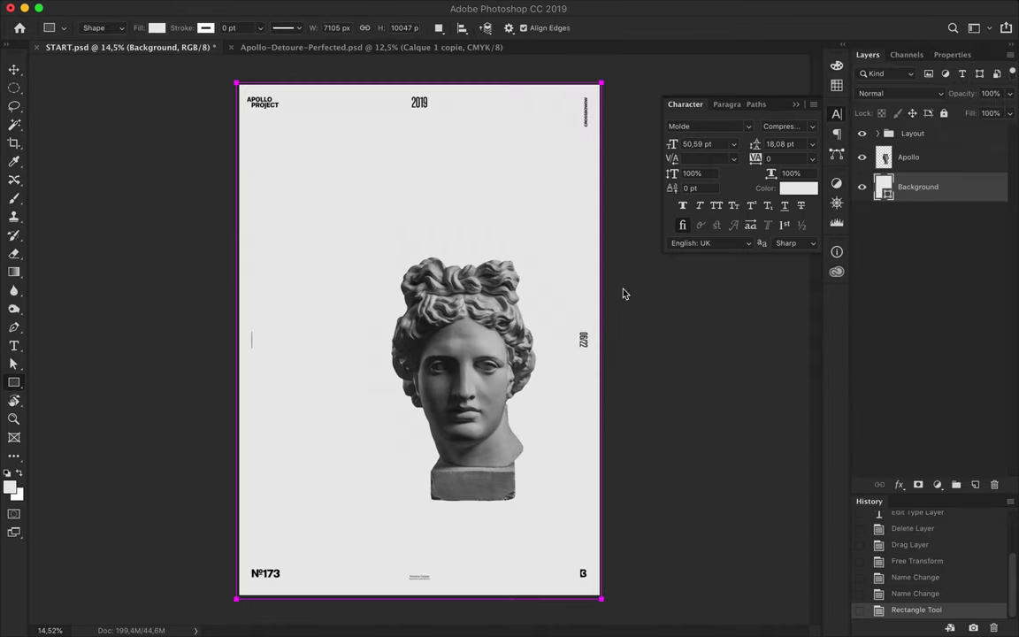
Draw a wide rectangle across the statue's face and fill it with green
{"action": "left_click_drag", "start_coordinate": [428, 371], "coordinate": [339, 397]}
{"action": "left_click", "coordinate": [156, 27]}
{"action": "left_click", "coordinate": [124, 93]}
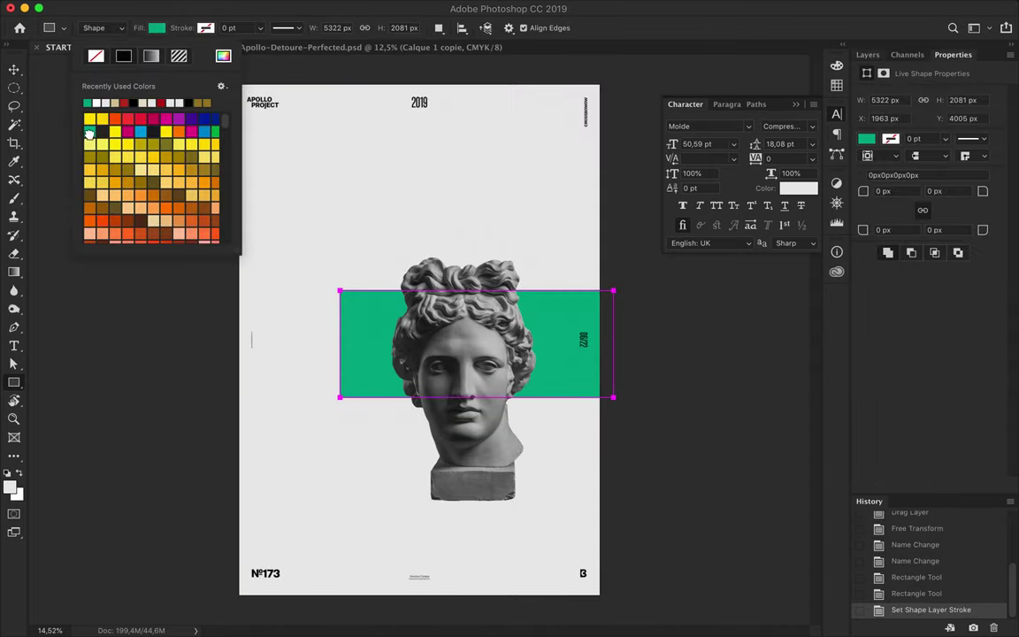
{"action": "key", "text": "v"}
{"action": "left_click", "coordinate": [868, 54]}
Place the green band above the statue, set it to Multiply, and shift it to the right edge
{"action": "left_click_drag", "start_coordinate": [906, 136], "coordinate": [906, 106]}
{"action": "left_click", "coordinate": [885, 93]}
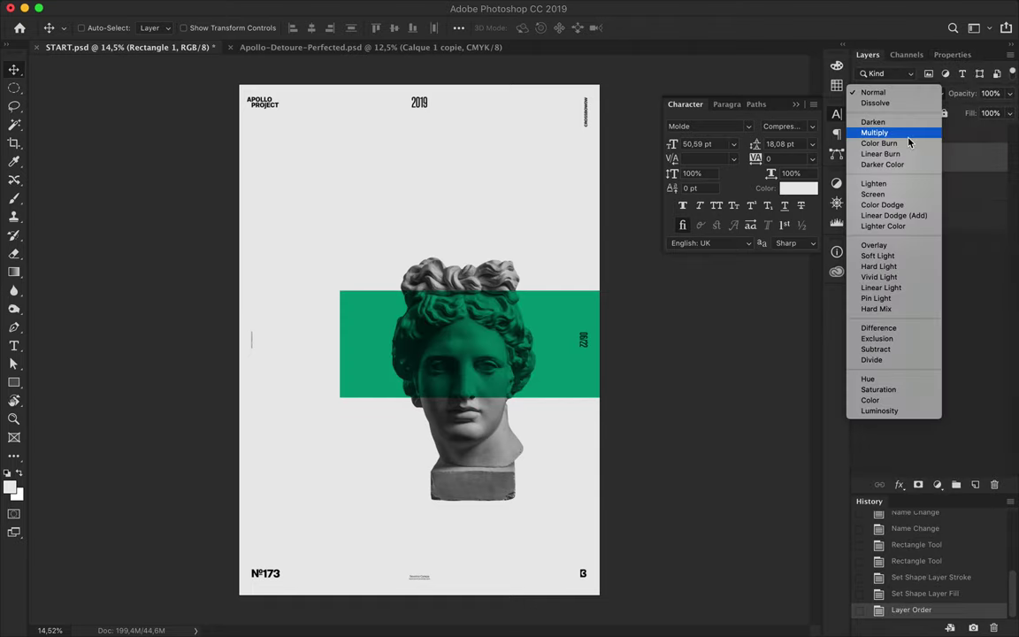
{"action": "left_click", "coordinate": [874, 132]}
{"action": "mouse_move", "coordinate": [531, 302]}
{"action": "left_mouse_down"}
{"action": "mouse_move", "coordinate": [551, 353]}
{"action": "mouse_move", "coordinate": [573, 352]}
{"action": "left_mouse_up"}
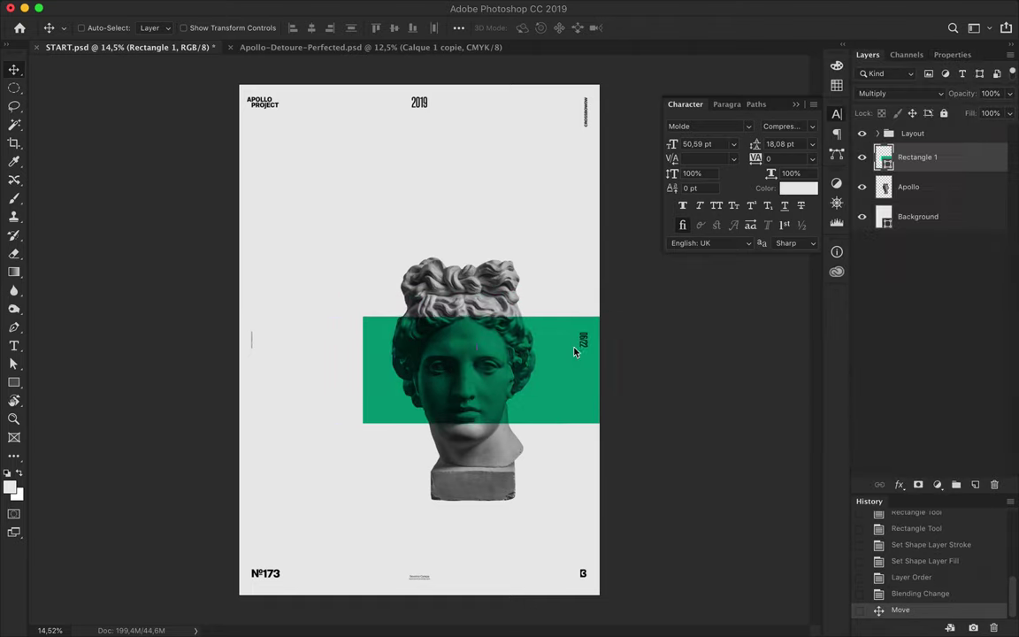
{"action": "left_click", "coordinate": [276, 113], "text": "ctrl"}
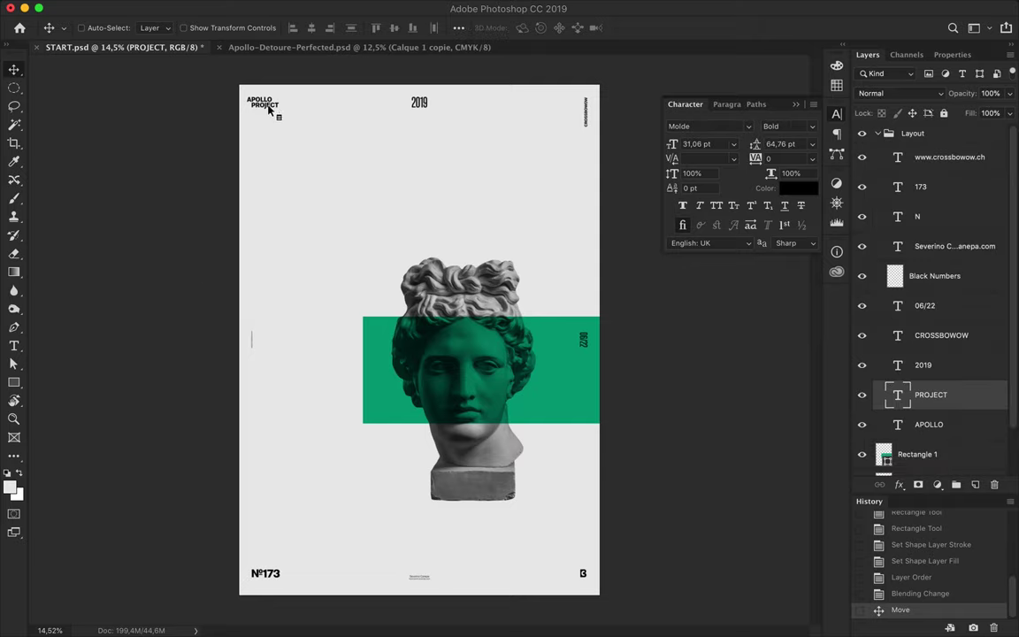
Enlarge the APOLLO PROJECT logo text
{"action": "key", "text": "ctrl+t"}
{"action": "mouse_move", "coordinate": [281, 110]}
{"action": "left_mouse_down"}
{"action": "mouse_move", "coordinate": [342, 130]}
{"action": "mouse_move", "coordinate": [328, 129]}
{"action": "left_mouse_up"}
{"action": "key", "text": "Return"}
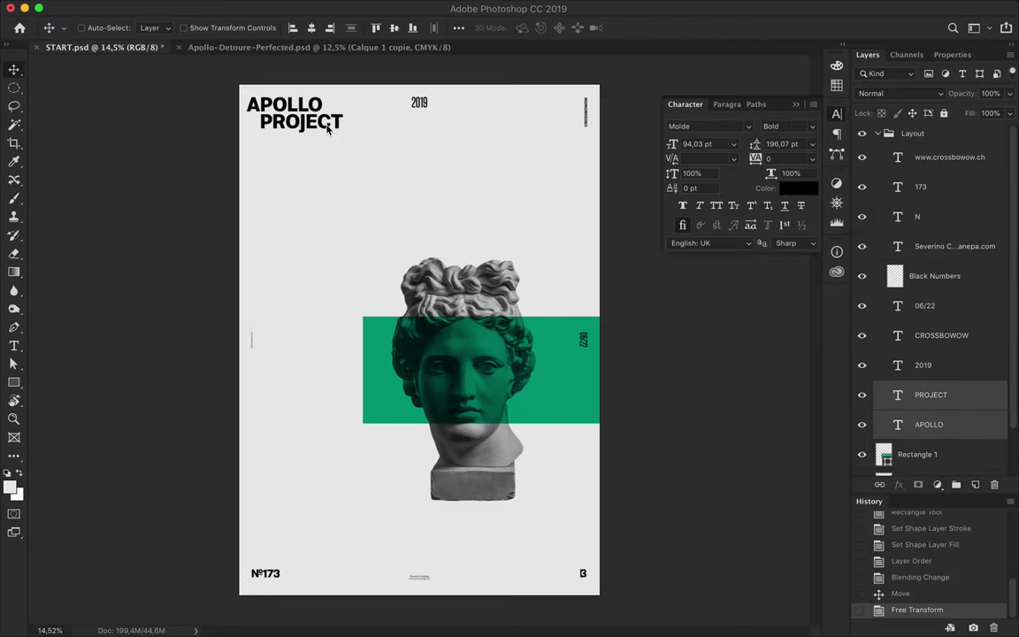
Add a 12-column, 22-row guide layout over the poster
{"action": "left_click", "coordinate": [419, 7]}
{"action": "left_click", "coordinate": [429, 421]}
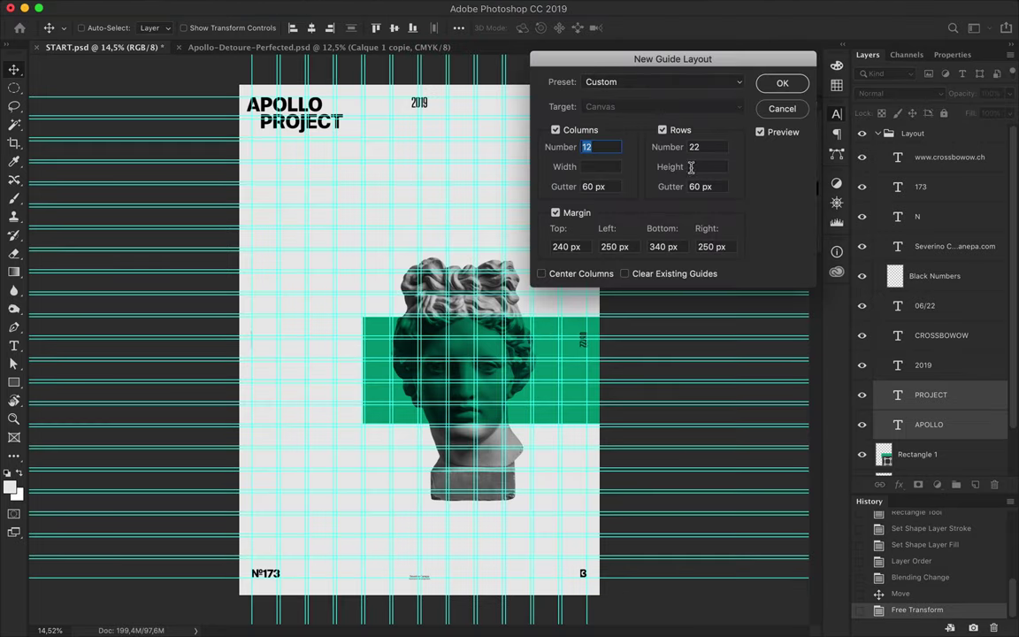
{"action": "key", "text": "Return"}
{"action": "left_click", "coordinate": [354, 7]}
{"action": "key", "text": "Escape"}
{"action": "key", "text": "ctrl+plus"}
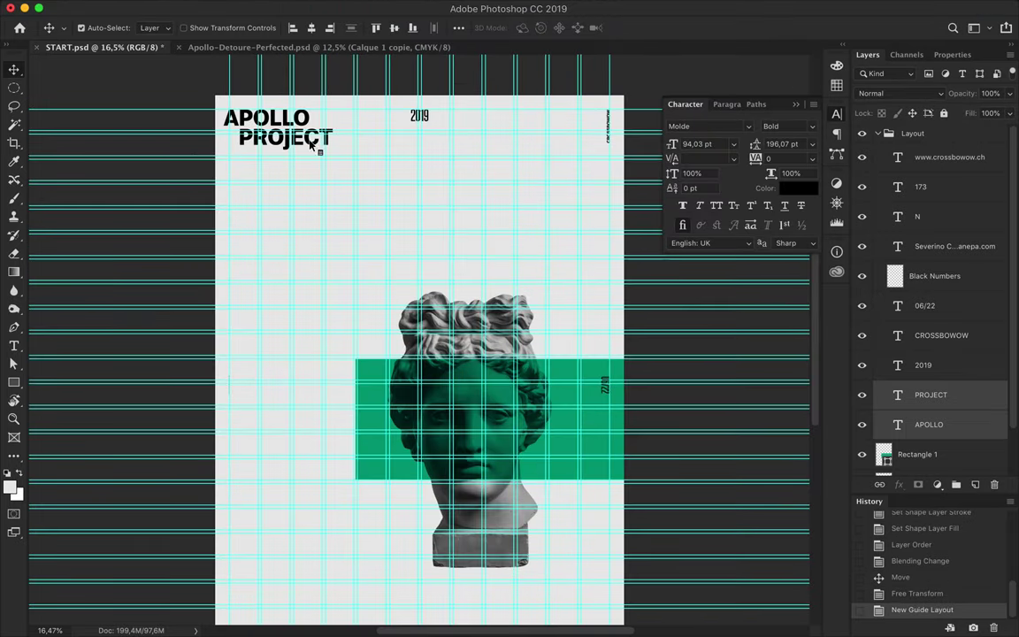
Shrink APOLLO and PROJECT slightly to fit the guide grid
{"action": "left_click", "coordinate": [311, 141]}
{"action": "left_click", "coordinate": [265, 119], "text": "shift"}
{"action": "key", "text": "ctrl+t"}
{"action": "left_click_drag", "start_coordinate": [331, 148], "coordinate": [328, 146]}
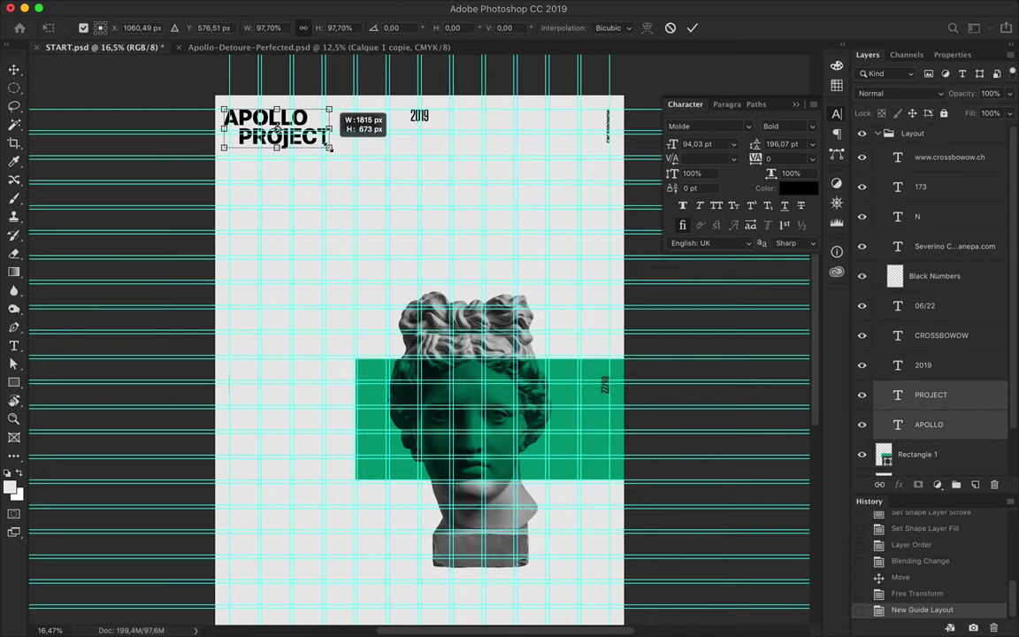
{"action": "key", "text": "Return"}
{"action": "scroll", "coordinate": [467, 164], "scroll_direction": "down", "scroll_amount": 2}
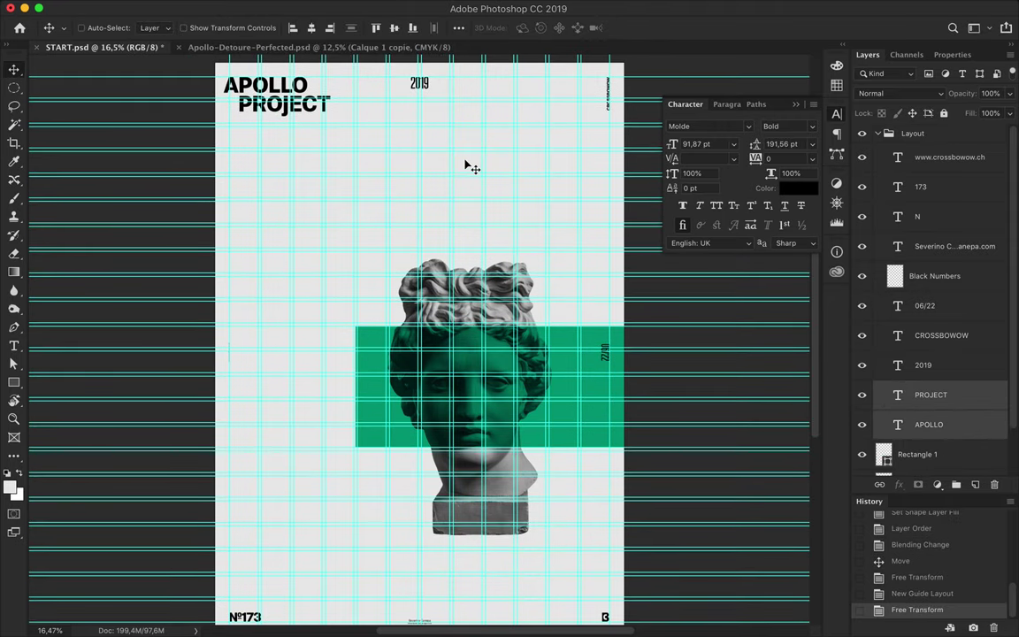
Enlarge CROSSBOWOW along the right edge and nudge it right
{"action": "left_click", "coordinate": [608, 108]}
{"action": "key", "text": "ctrl+t"}
{"action": "left_click_drag", "start_coordinate": [604, 120], "coordinate": [598, 288]}
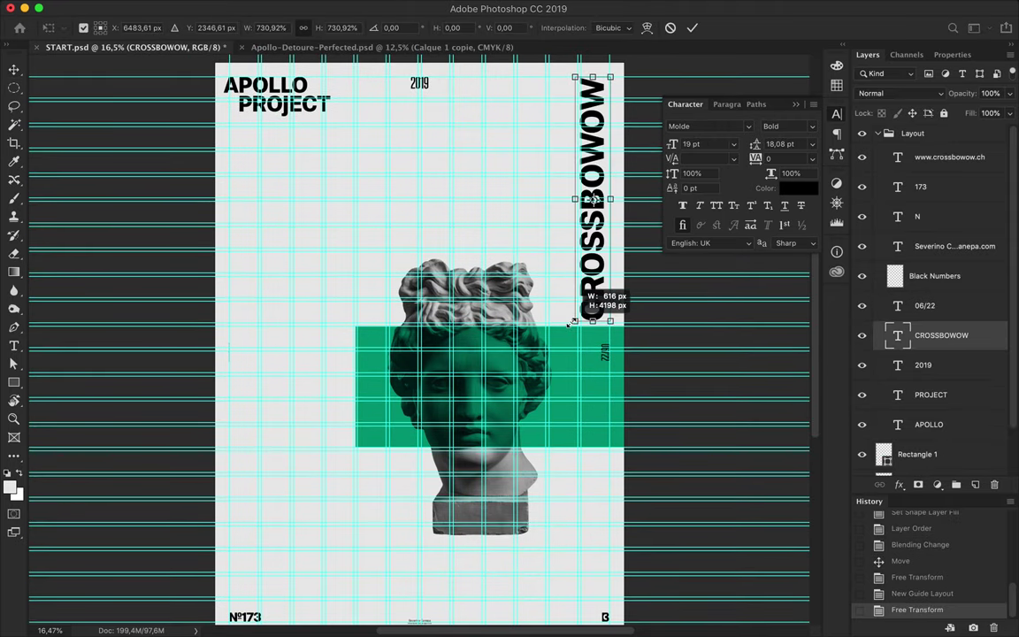
{"action": "key", "text": "Return"}
{"action": "key", "text": "Right"}
{"action": "scroll", "coordinate": [341, 432], "scroll_direction": "down", "scroll_amount": 4}
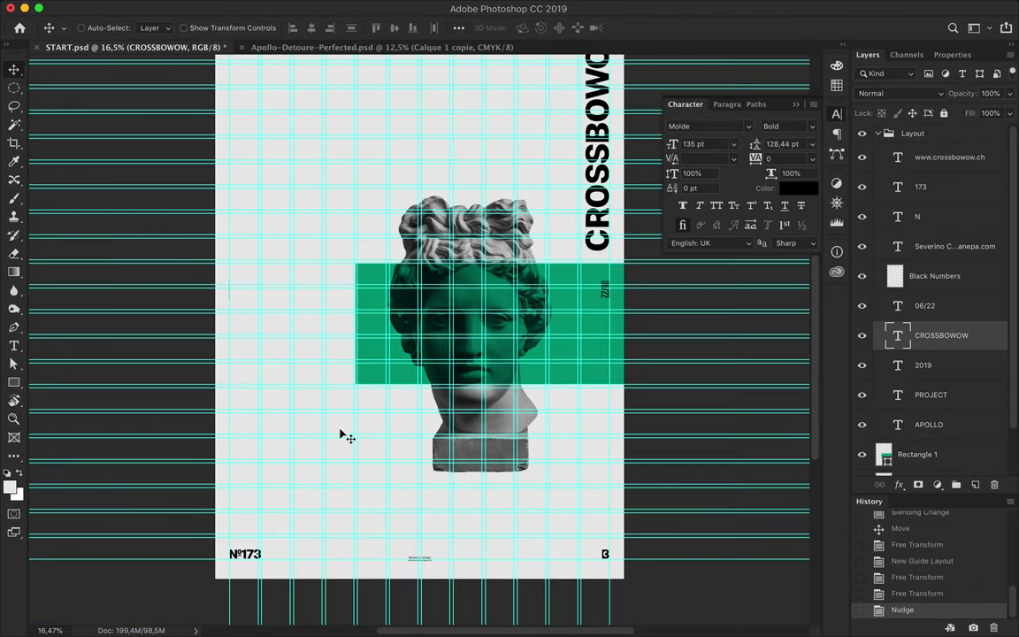
Cut the B out of the Black Numbers layer onto its own layer and shift it left
{"action": "left_click", "coordinate": [260, 555]}
{"action": "left_click", "coordinate": [575, 452]}
{"action": "key", "text": "m"}
{"action": "key", "text": "ctrl+c"}
{"action": "key", "text": "Delete"}
{"action": "key", "text": "ctrl+v"}
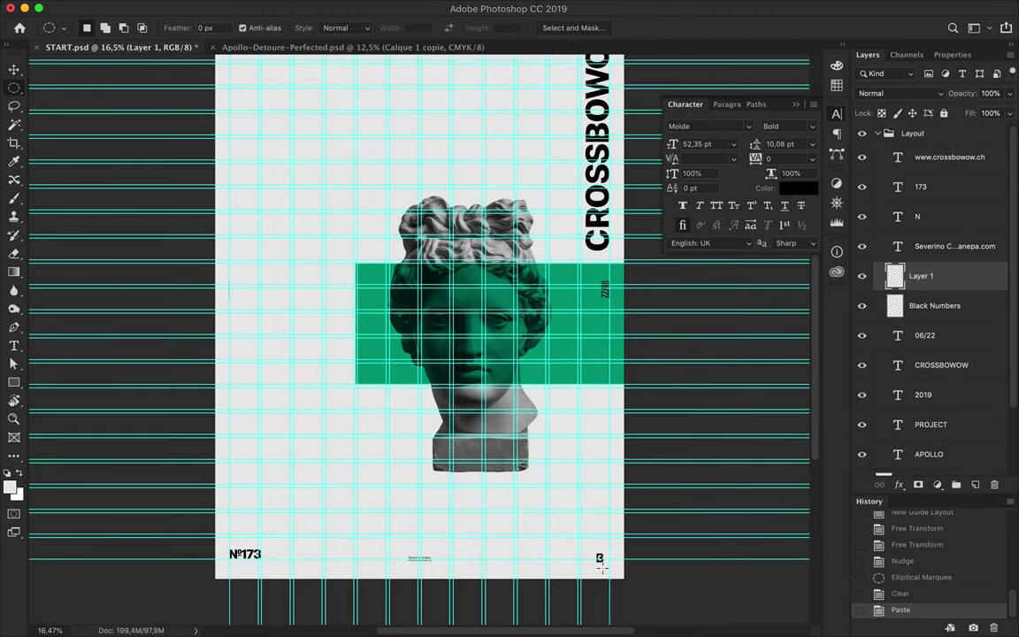
{"action": "key", "text": "v"}
{"action": "left_click_drag", "start_coordinate": [618, 557], "coordinate": [606, 556]}
Enlarge the №173 number about five times
{"action": "left_click", "coordinate": [235, 556], "text": "shift"}
{"action": "key", "text": "ctrl+t"}
{"action": "left_click_drag", "start_coordinate": [262, 547], "coordinate": [387, 513]}
{"action": "key", "text": "Return"}
{"action": "scroll", "coordinate": [426, 548], "scroll_direction": "up", "scroll_amount": 3}
{"action": "scroll", "coordinate": [427, 548], "scroll_direction": "down", "scroll_amount": 3}
{"action": "scroll", "coordinate": [427, 548], "scroll_direction": "up", "scroll_amount": 3}
Double the size of 2019 and centre it horizontally on the poster
{"action": "left_click", "coordinate": [421, 115]}
{"action": "key", "text": "ctrl+t"}
{"action": "left_click_drag", "start_coordinate": [430, 121], "coordinate": [459, 144]}
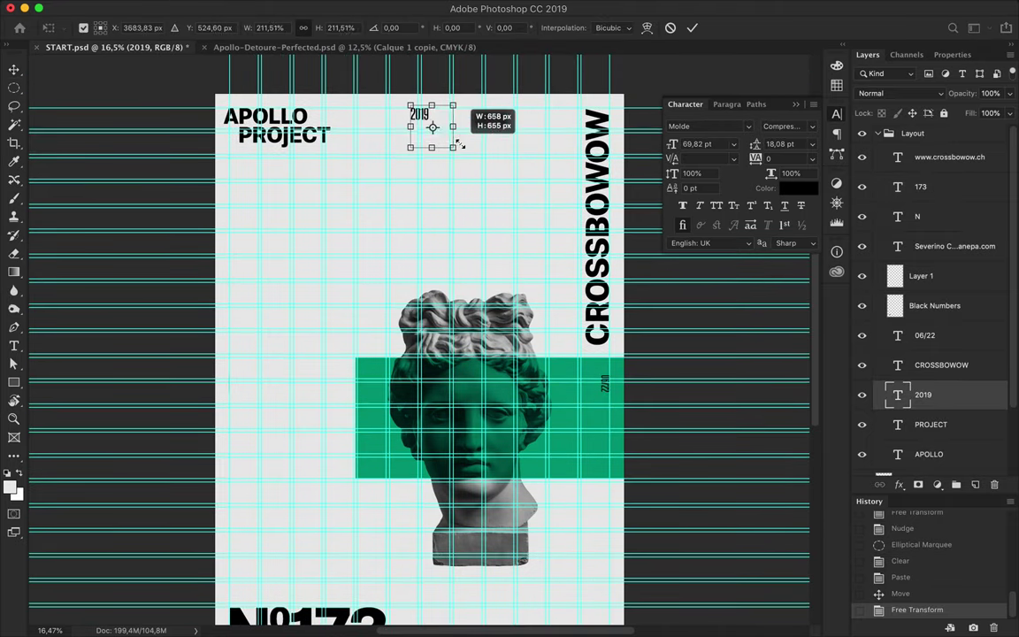
{"action": "key", "text": "Return"}
{"action": "left_click", "coordinate": [341, 27]}
Enlarge the 06/22 date and convert it to a Smart Object
{"action": "left_click", "coordinate": [482, 152]}
{"action": "left_click", "coordinate": [367, 88]}
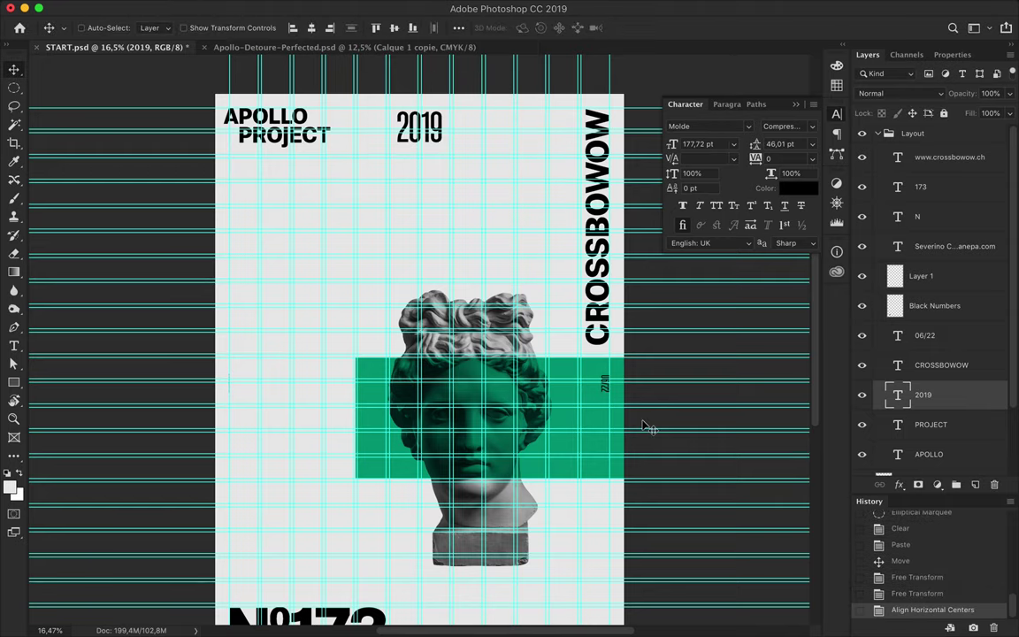
{"action": "left_click", "coordinate": [604, 383]}
{"action": "left_click_drag", "start_coordinate": [583, 415], "coordinate": [580, 380]}
{"action": "key", "text": "Return"}
{"action": "right_click", "coordinate": [929, 335]}
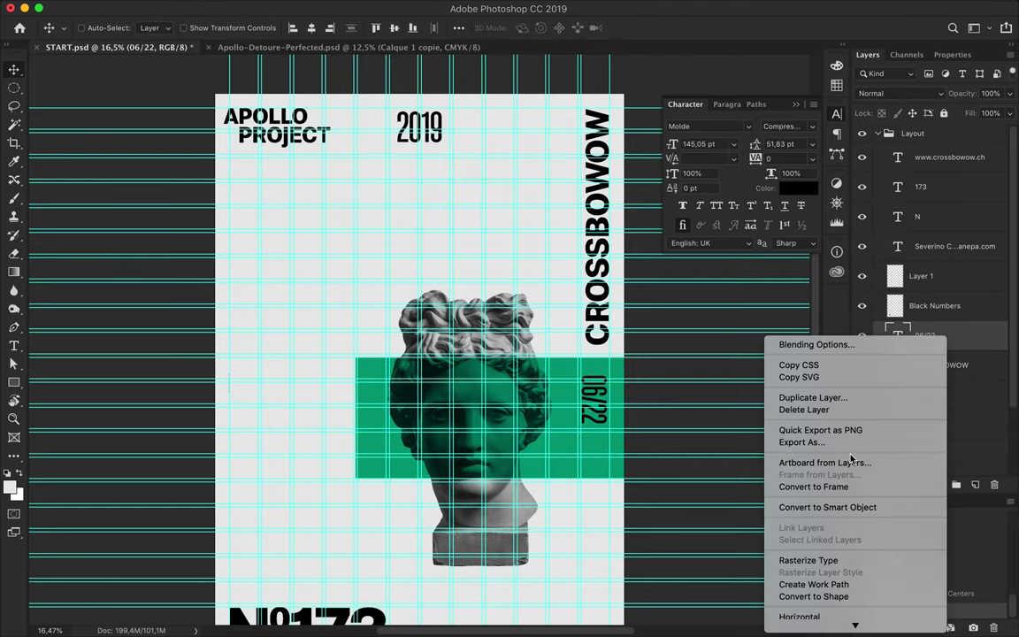
{"action": "left_click", "coordinate": [797, 505]}
{"action": "scroll", "coordinate": [596, 435], "scroll_direction": "up", "scroll_amount": 2}
Align 06/22 with CROSSBOWOW
{"action": "key", "text": "ctrl+t"}
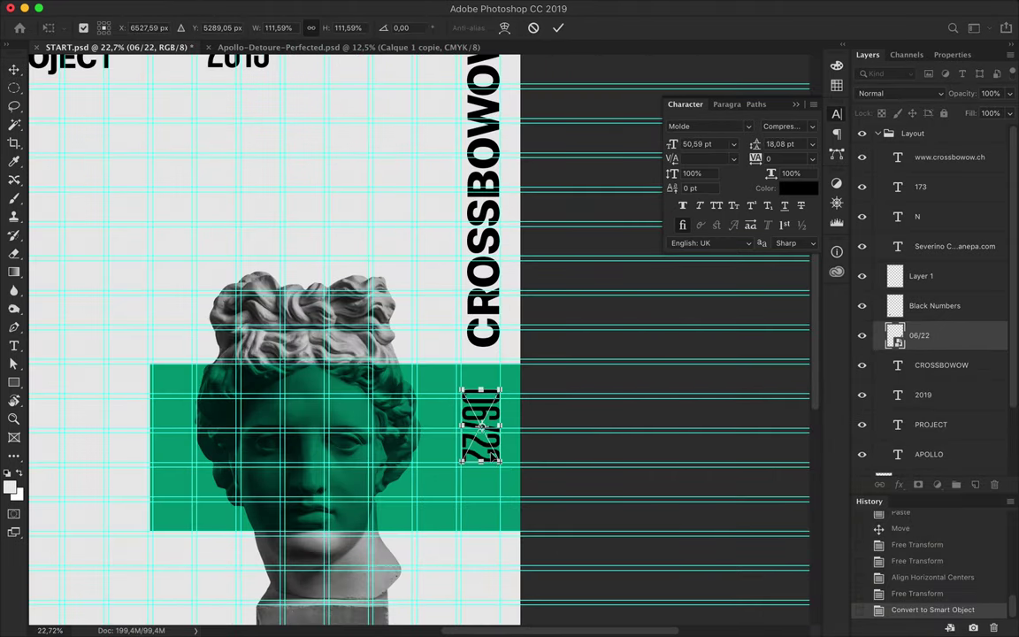
{"action": "key", "text": "Return"}
{"action": "left_click", "coordinate": [394, 27]}
{"action": "left_click", "coordinate": [941, 364]}
{"action": "right_click", "coordinate": [941, 365]}
{"action": "key", "text": "Escape"}
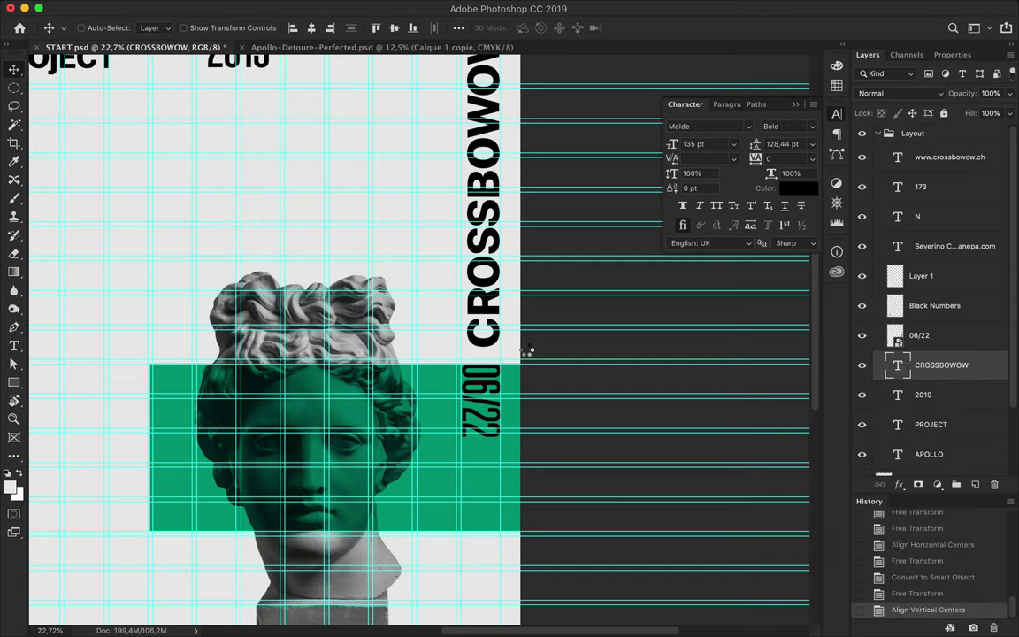
Shrink CROSSBOWOW slightly, move 06/22 below the green band, and hide the guides
{"action": "key", "text": "ctrl+t"}
{"action": "left_click_drag", "start_coordinate": [495, 489], "coordinate": [510, 437]}
{"action": "key", "text": "Return"}
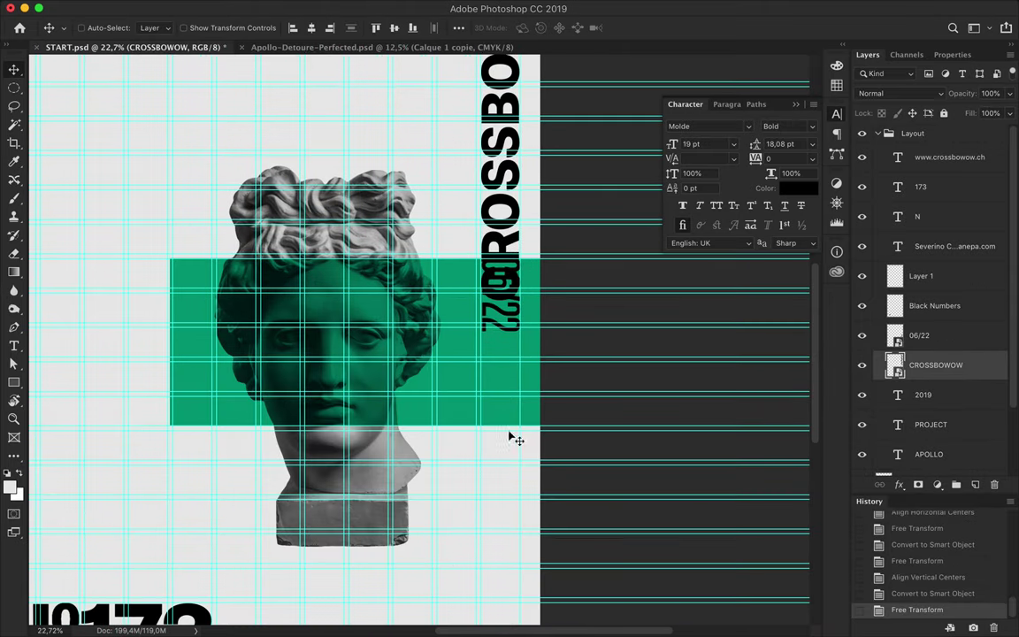
{"action": "left_click_drag", "start_coordinate": [499, 301], "coordinate": [510, 431]}
{"action": "key", "text": "ctrl+minus"}
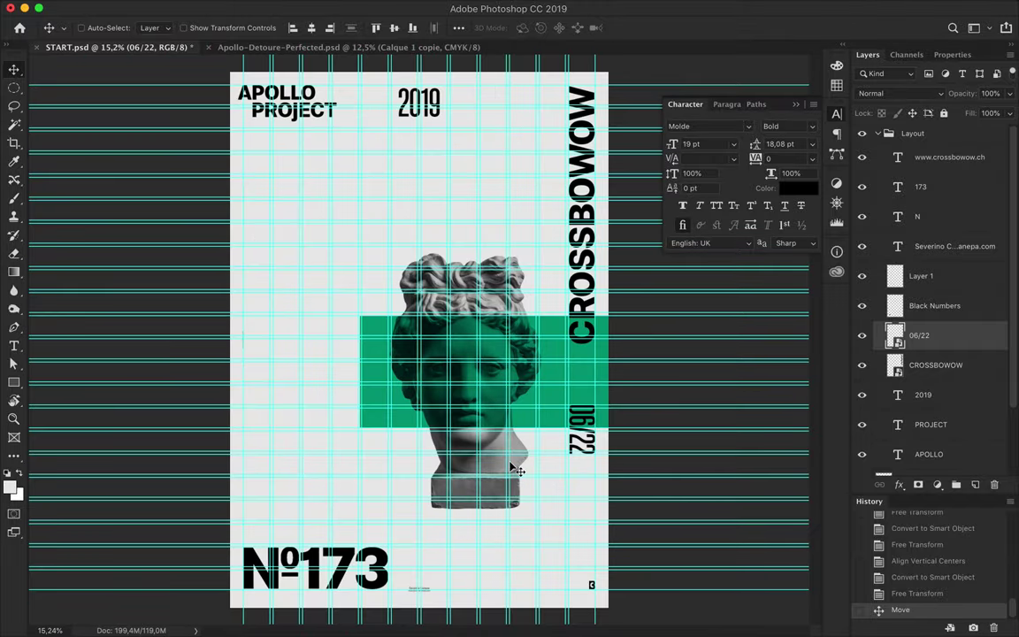
{"action": "left_click", "coordinate": [415, 212]}
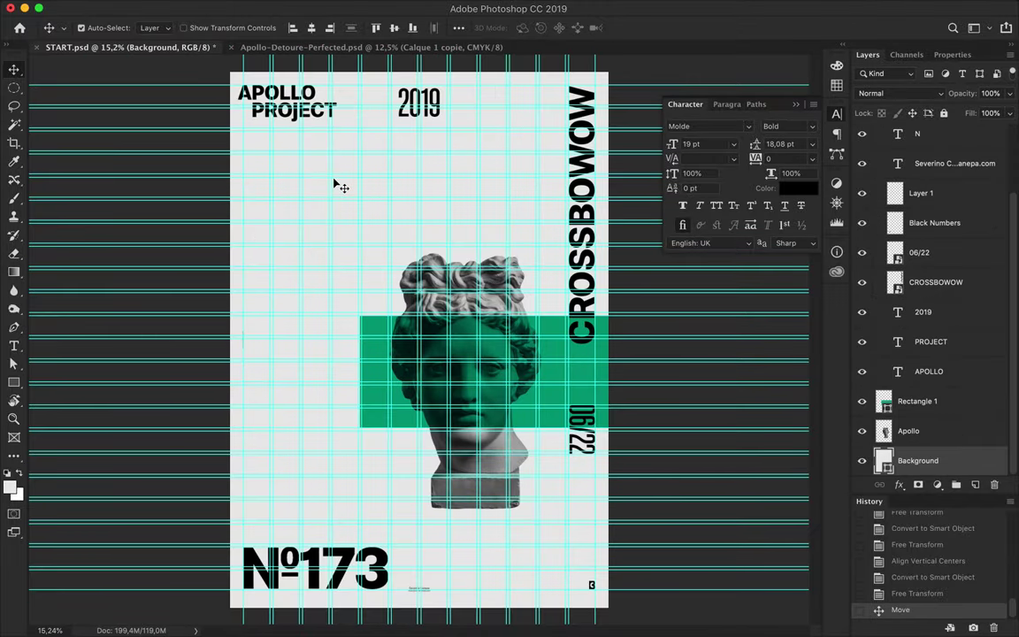
{"action": "key", "text": "ctrl+semicolon"}
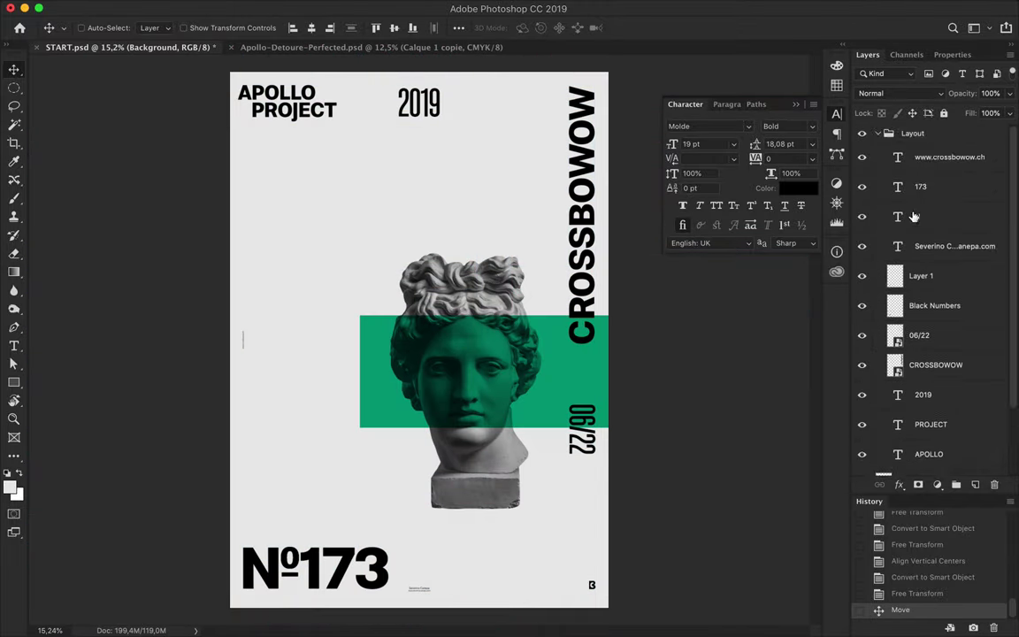
Convert APOLLO PROJECT into a Smart Object and enlarge it further
{"action": "left_click", "coordinate": [276, 93], "text": "ctrl"}
{"action": "left_click", "coordinate": [315, 105], "text": "ctrl+shift"}
{"action": "right_click", "coordinate": [960, 422]}
{"action": "left_click", "coordinate": [796, 574]}
{"action": "key", "text": "ctrl+t"}
{"action": "left_click_drag", "start_coordinate": [334, 124], "coordinate": [428, 175]}
{"action": "key", "text": "Return"}
Convert 2019 into a Smart Object and place it beside APOLLO
{"action": "right_click", "coordinate": [960, 391]}
{"action": "left_click", "coordinate": [858, 559]}
{"action": "key", "text": "ctrl+t"}
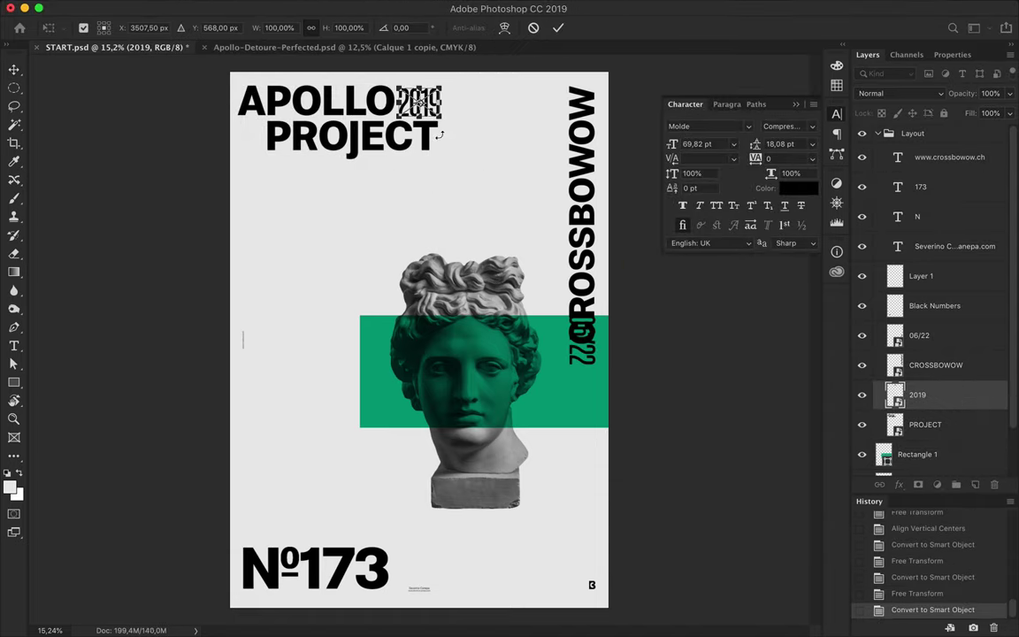
{"action": "key", "text": "Return"}
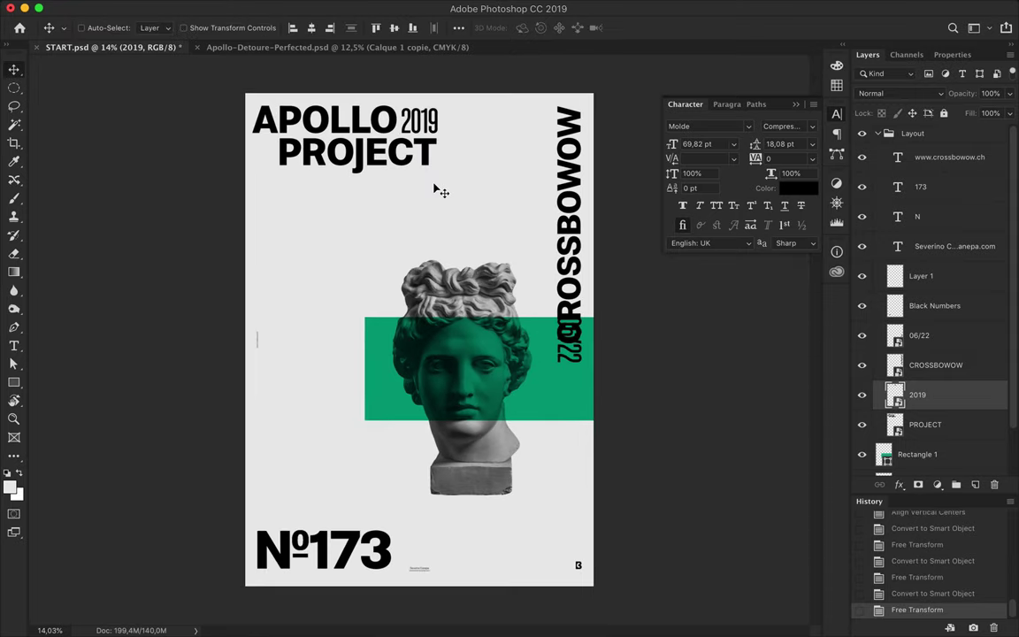
Copy the green band behind №173 at bottom left and make the №173 text white
{"action": "left_click", "coordinate": [381, 356]}
{"action": "left_click_drag", "start_coordinate": [380, 356], "coordinate": [189, 553]}
{"action": "left_click", "coordinate": [321, 556]}
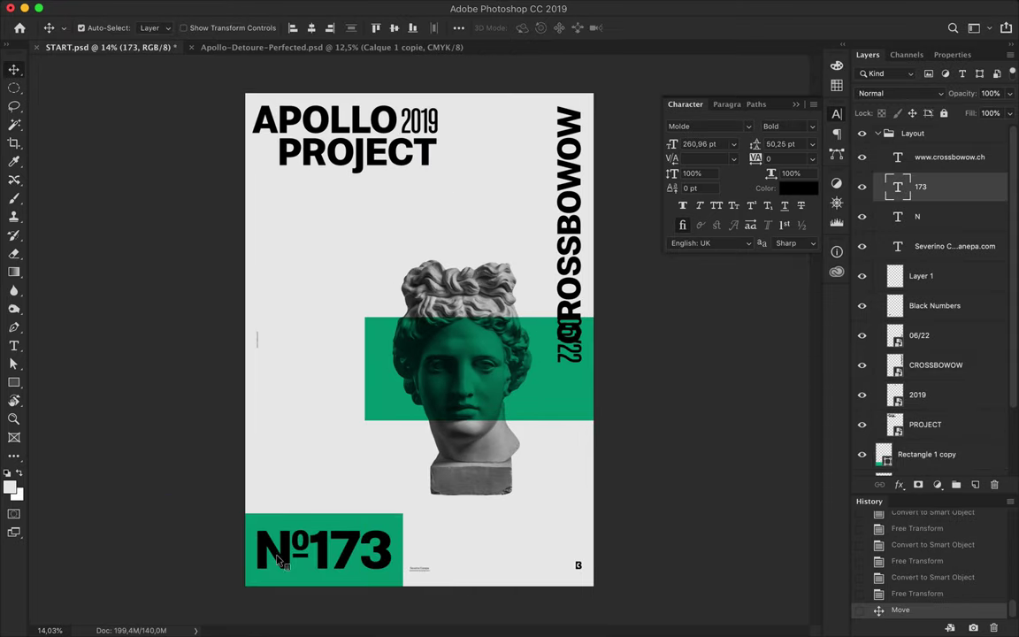
{"action": "left_click", "coordinate": [305, 551]}
Paint out the black numbers overlapping №173
{"action": "key", "text": "w"}
{"action": "left_click", "coordinate": [296, 522]}
{"action": "key", "text": "ctrl+shift+i"}
{"action": "key", "text": "b"}
{"action": "left_click_drag", "start_coordinate": [274, 531], "coordinate": [310, 548]}
{"action": "key", "text": "ctrl+d"}
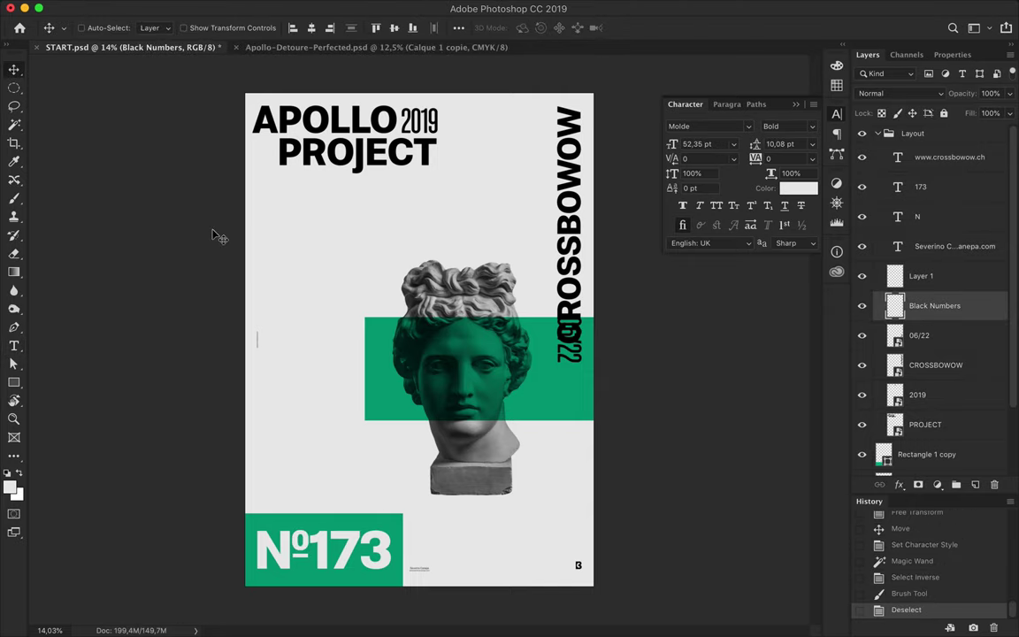
{"action": "left_click", "coordinate": [253, 522], "text": "ctrl"}
Add anchor points to the №173 green block and stretch it up the poster's left edge
{"action": "key", "text": "p"}
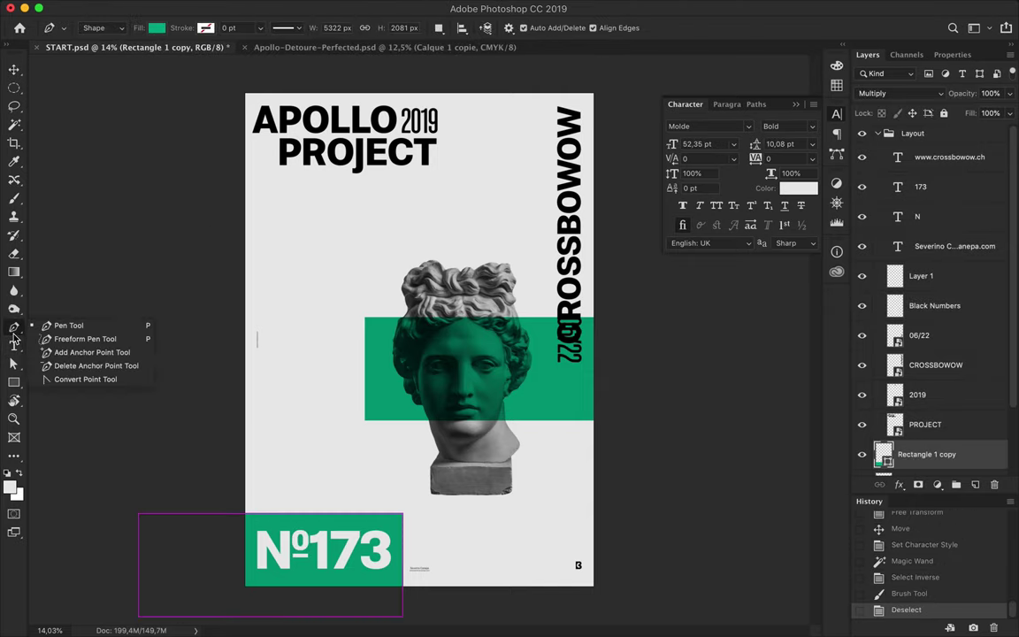
{"action": "left_click", "coordinate": [92, 352]}
{"action": "left_click", "coordinate": [258, 513]}
{"action": "left_click", "coordinate": [185, 513]}
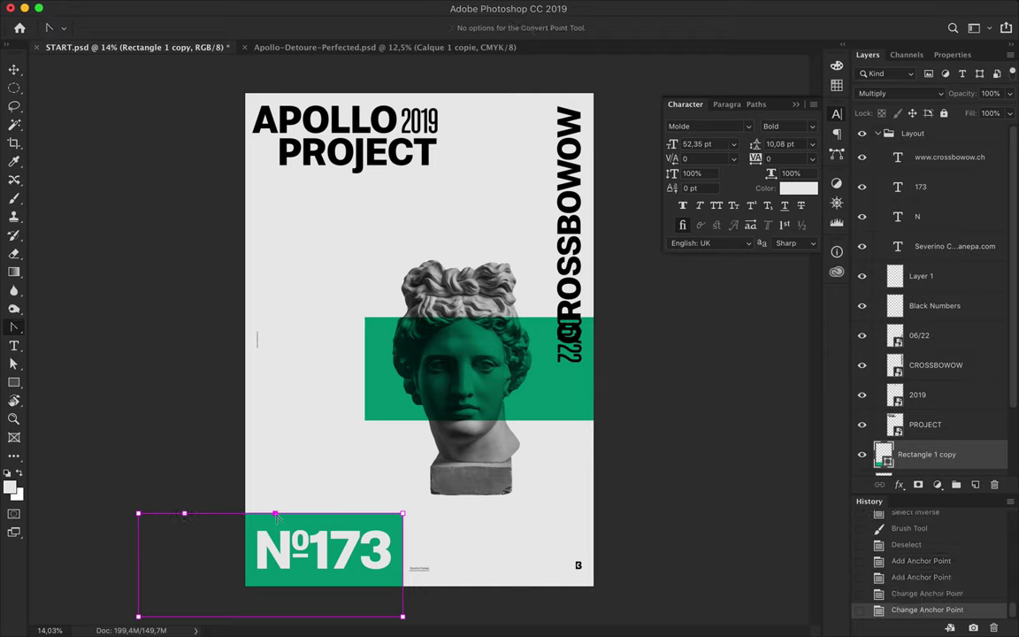
{"action": "left_click_drag", "start_coordinate": [276, 514], "coordinate": [276, 159]}
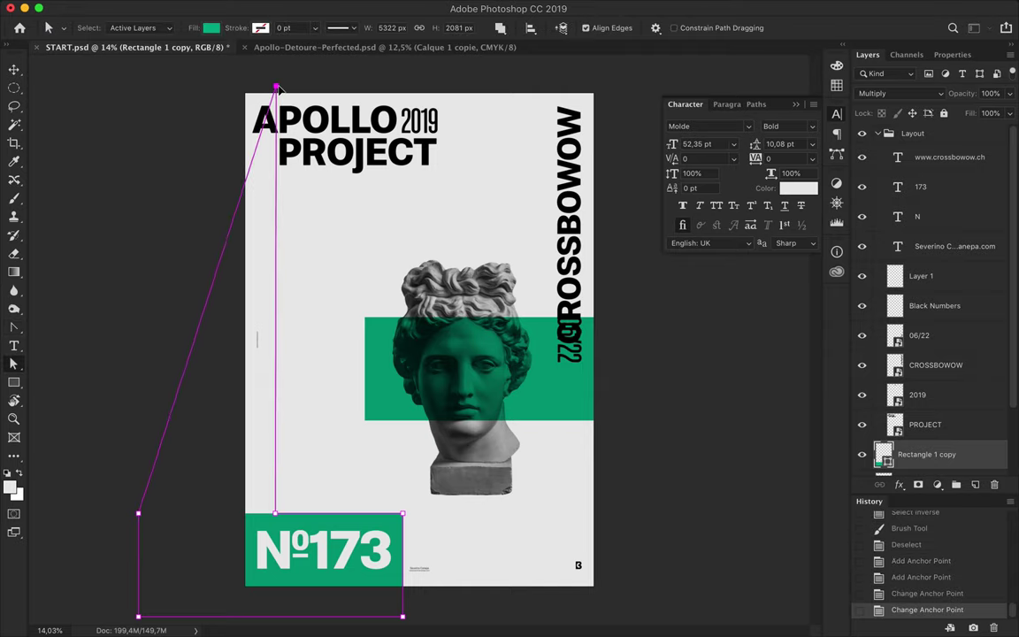
{"action": "left_click_drag", "start_coordinate": [276, 89], "coordinate": [276, 85]}
{"action": "left_click_drag", "start_coordinate": [138, 513], "coordinate": [240, 89]}
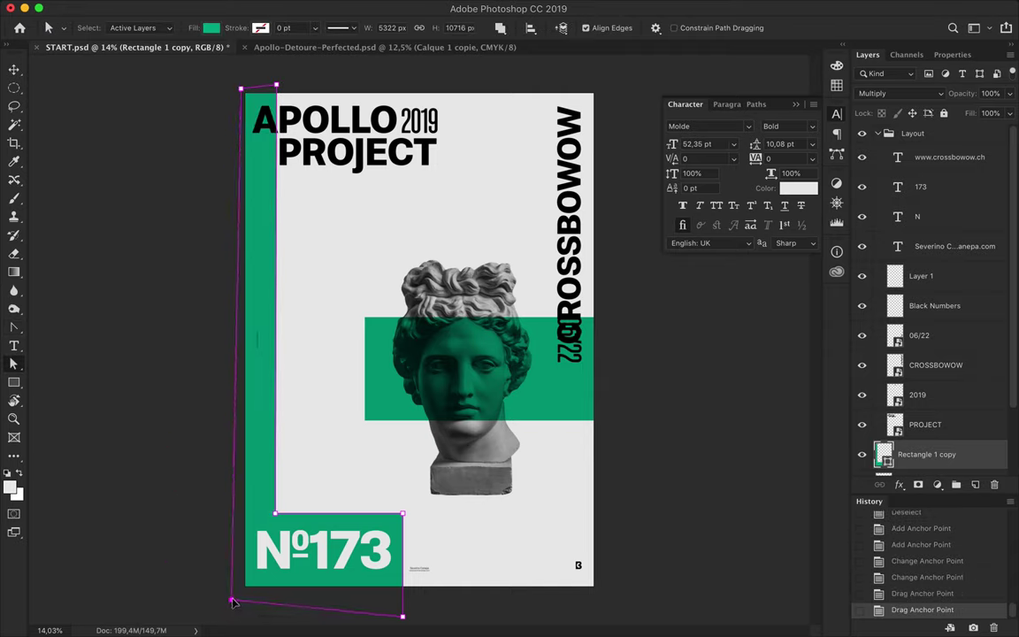
{"action": "left_click_drag", "start_coordinate": [403, 617], "coordinate": [403, 614]}
{"action": "key", "text": "ctrl+semicolon"}
Shift the middle green band right and move 06/22 down below CROSSBOWOW
{"action": "scroll", "coordinate": [417, 357], "scroll_direction": "up", "scroll_amount": 3}
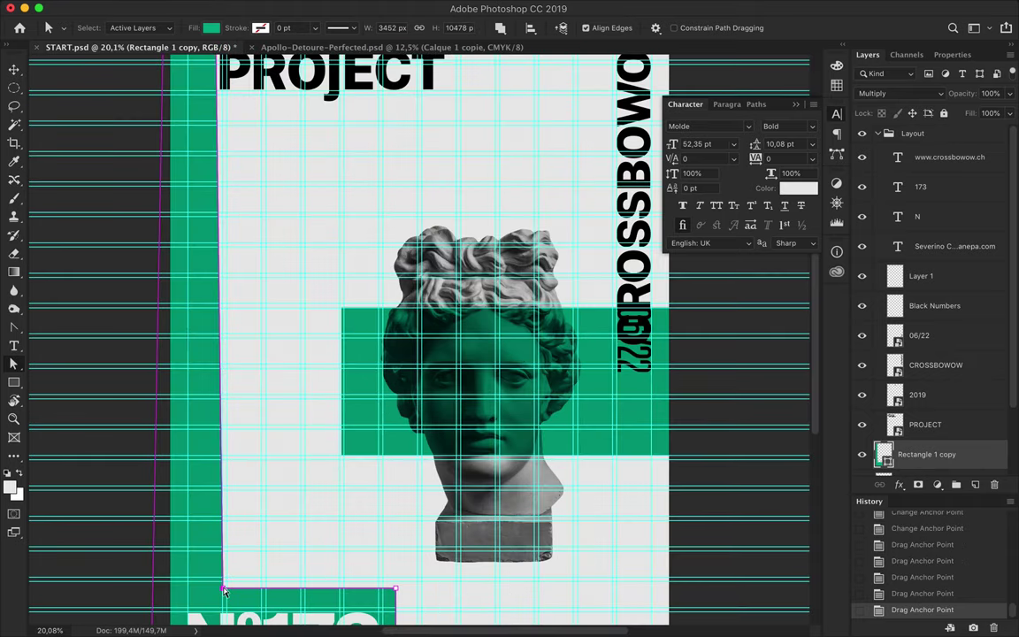
{"action": "scroll", "coordinate": [224, 130], "scroll_direction": "up", "scroll_amount": 4}
{"action": "scroll", "coordinate": [223, 130], "scroll_direction": "up", "scroll_amount": 2}
{"action": "scroll", "coordinate": [224, 130], "scroll_direction": "up", "scroll_amount": 2}
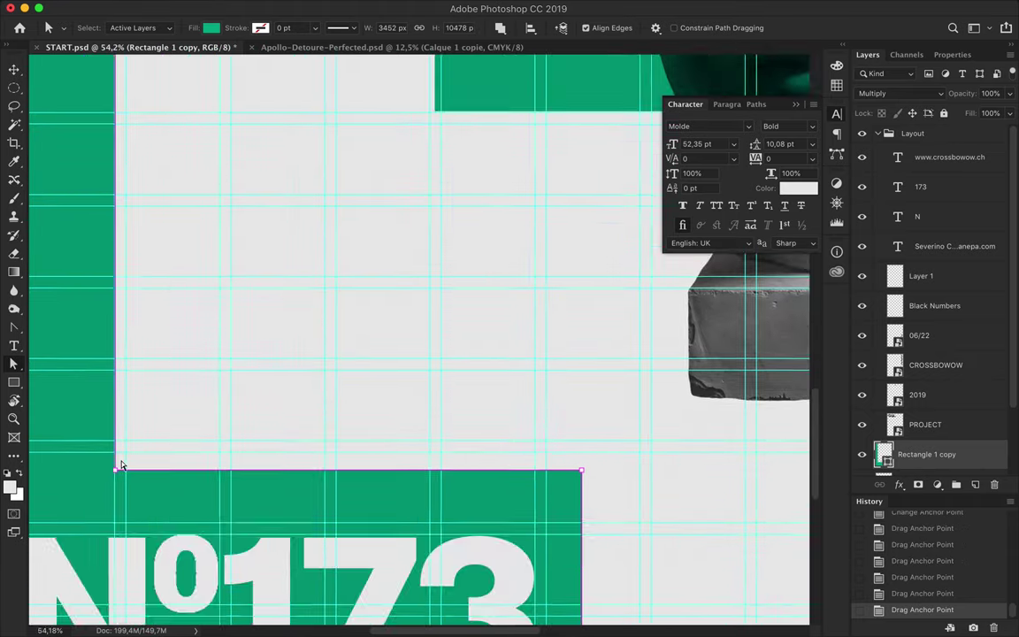
{"action": "scroll", "coordinate": [249, 429], "scroll_direction": "up", "scroll_amount": 2}
{"action": "scroll", "coordinate": [303, 368], "scroll_direction": "down", "scroll_amount": 3}
{"action": "key", "text": "v"}
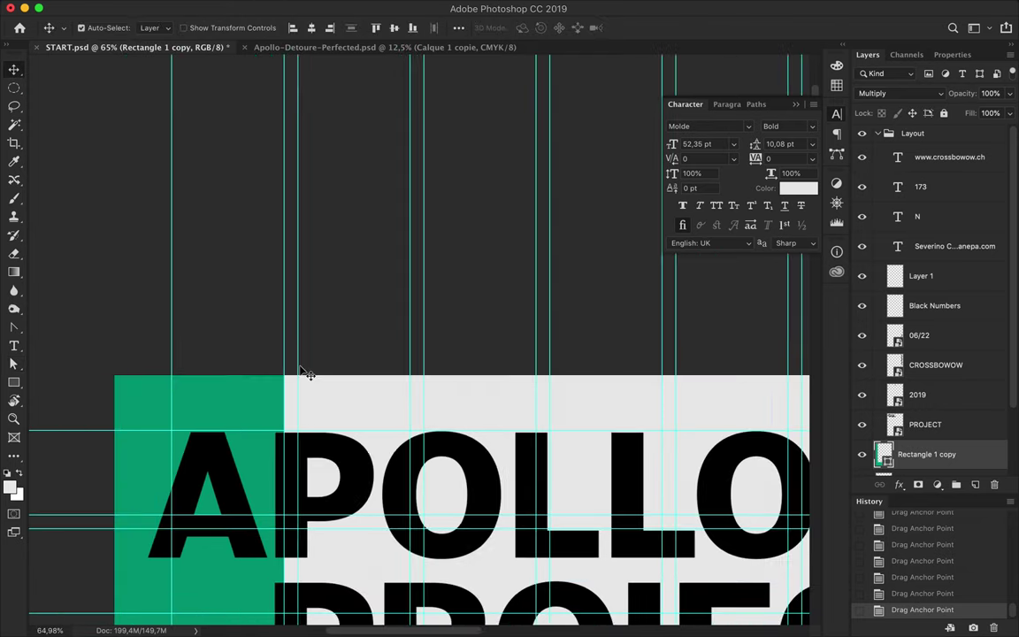
{"action": "scroll", "coordinate": [302, 368], "scroll_direction": "down", "scroll_amount": 5}
{"action": "left_click_drag", "start_coordinate": [364, 383], "coordinate": [381, 379]}
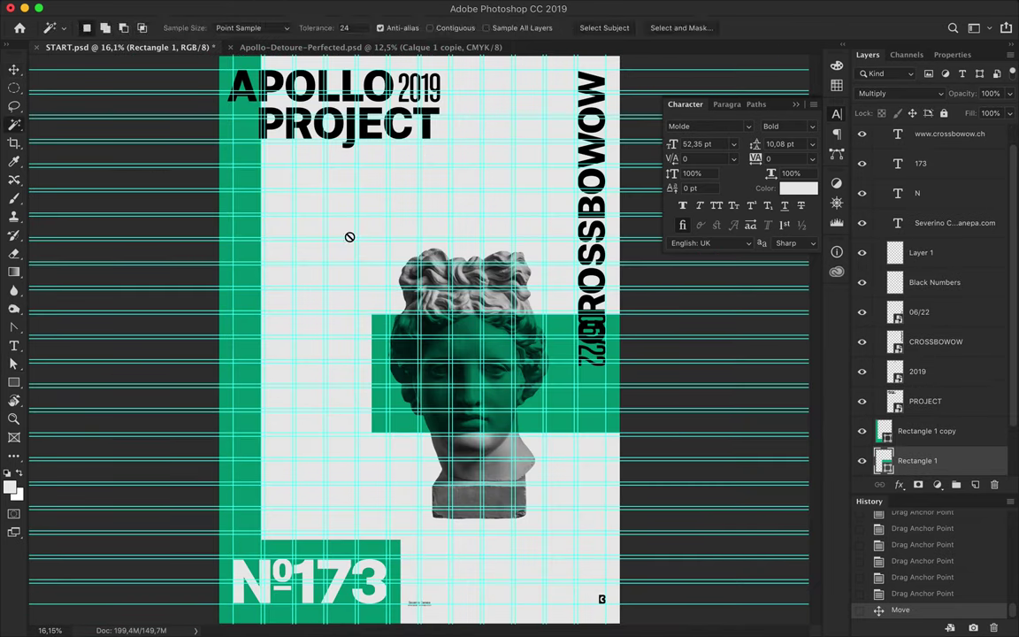
{"action": "left_click", "coordinate": [432, 239], "text": "ctrl"}
{"action": "key", "text": "ctrl+semicolon"}
{"action": "left_click", "coordinate": [609, 371], "text": "ctrl"}
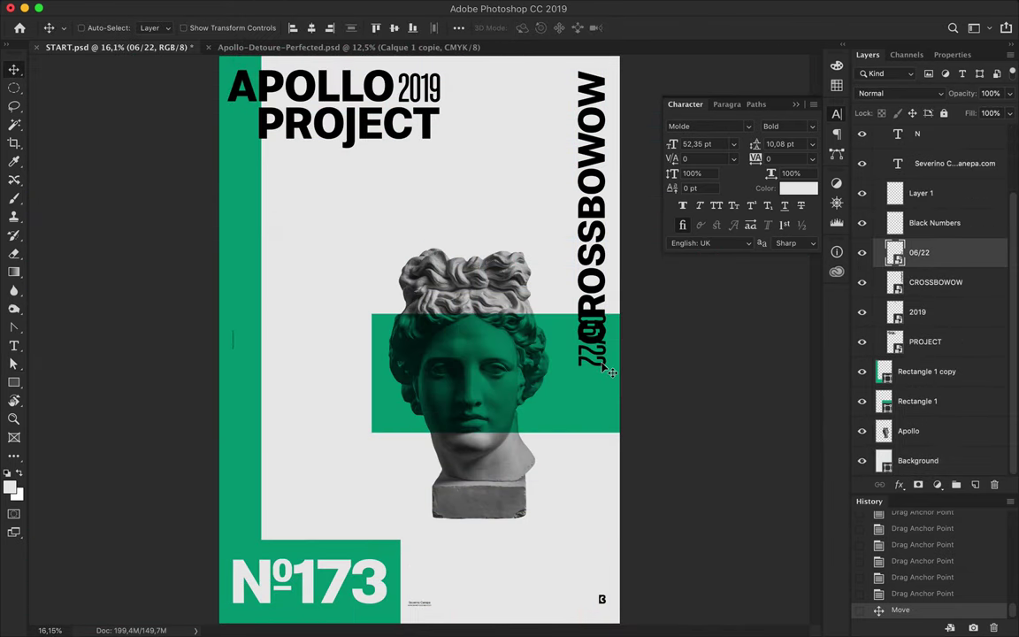
{"action": "left_click_drag", "start_coordinate": [607, 457], "coordinate": [608, 459]}
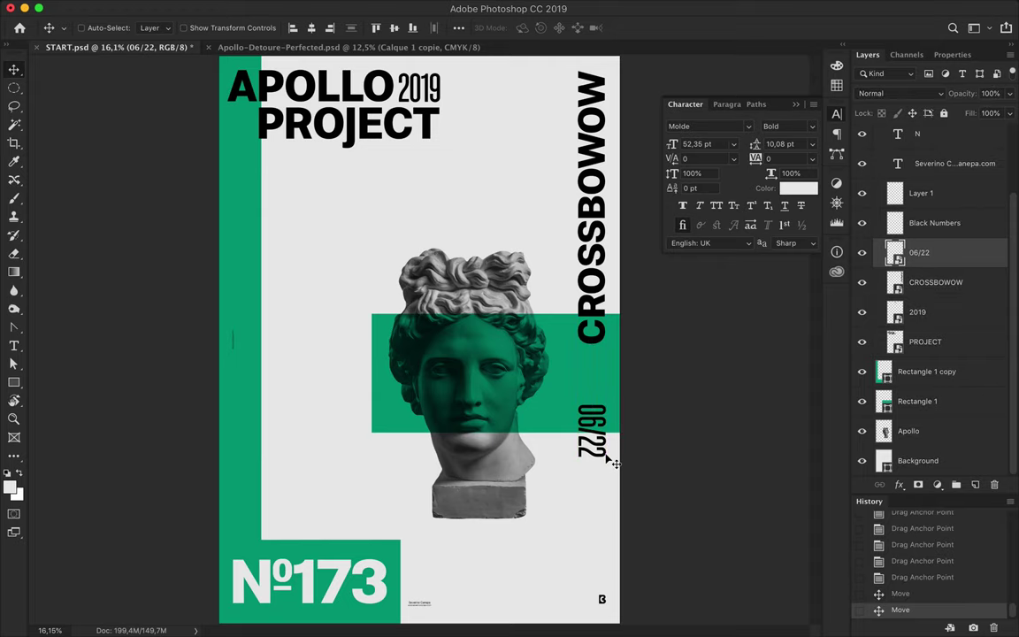
Scale the PROJECT and 2019 title down to fit the layout grid
{"action": "left_click", "coordinate": [432, 124], "text": "ctrl"}
{"action": "left_click", "coordinate": [421, 89], "text": "ctrl+shift"}
{"action": "key", "text": "ctrl+t"}
{"action": "mouse_move", "coordinate": [440, 142]}
{"action": "left_mouse_down"}
{"action": "mouse_move", "coordinate": [381, 131]}
{"action": "mouse_move", "coordinate": [386, 144]}
{"action": "left_mouse_up"}
{"action": "key", "text": "ctrl+apostrophe"}
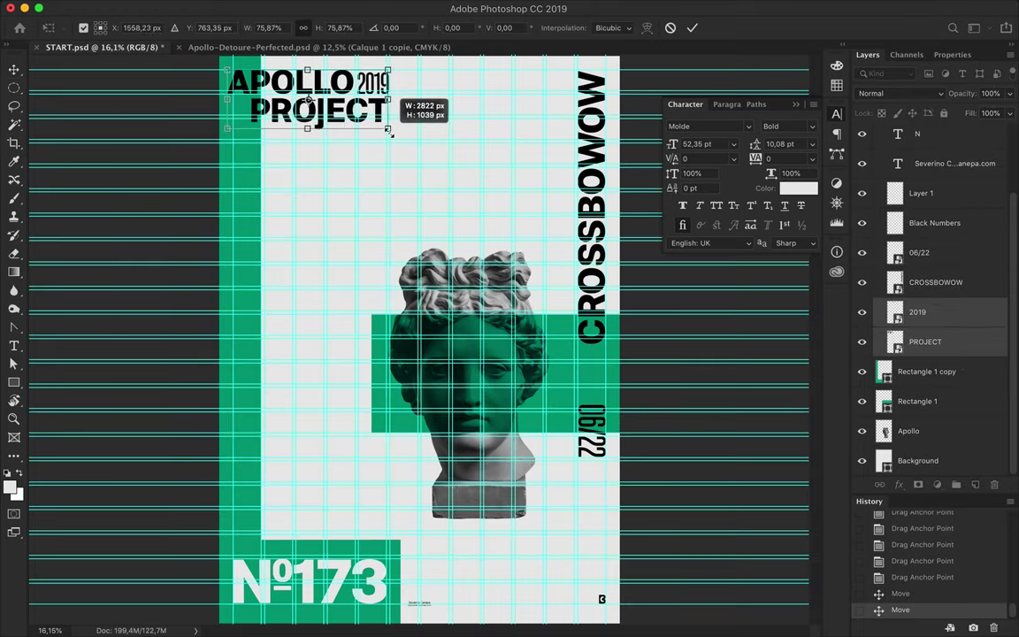
{"action": "key", "text": "Return"}
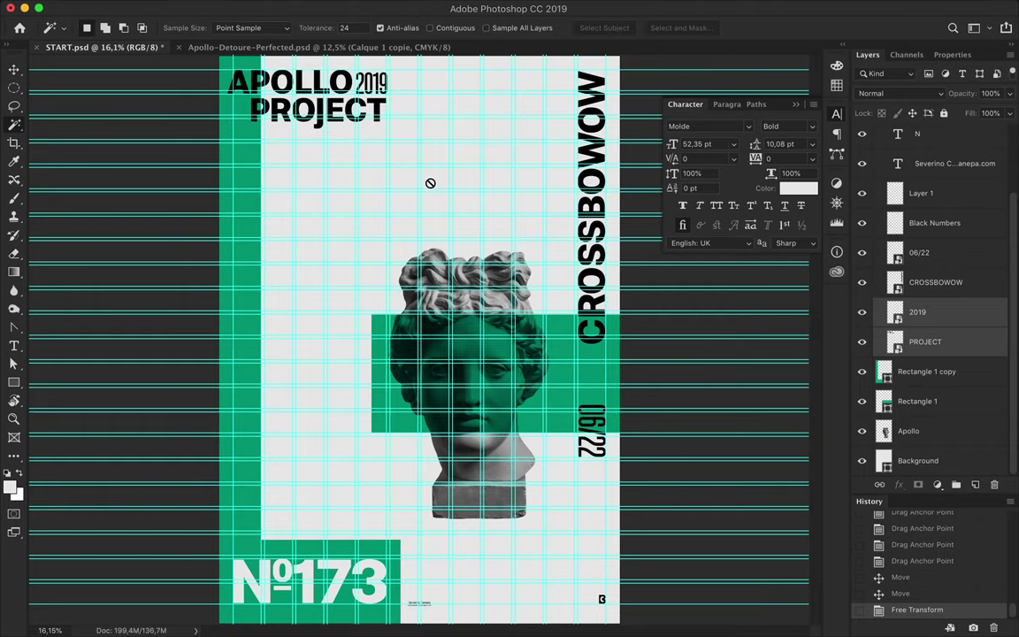
{"action": "key", "text": "ctrl+h"}
{"action": "key", "text": "ctrl+0"}
{"action": "left_click", "coordinate": [585, 218], "text": "ctrl"}
{"action": "key", "text": "ctrl+t"}
Shorten CROSSBOWOW and add a green GREENER text line below the title
{"action": "left_click_drag", "start_coordinate": [589, 343], "coordinate": [589, 175]}
{"action": "key", "text": "Return"}
{"action": "key", "text": "t"}
{"action": "left_click", "coordinate": [263, 190]}
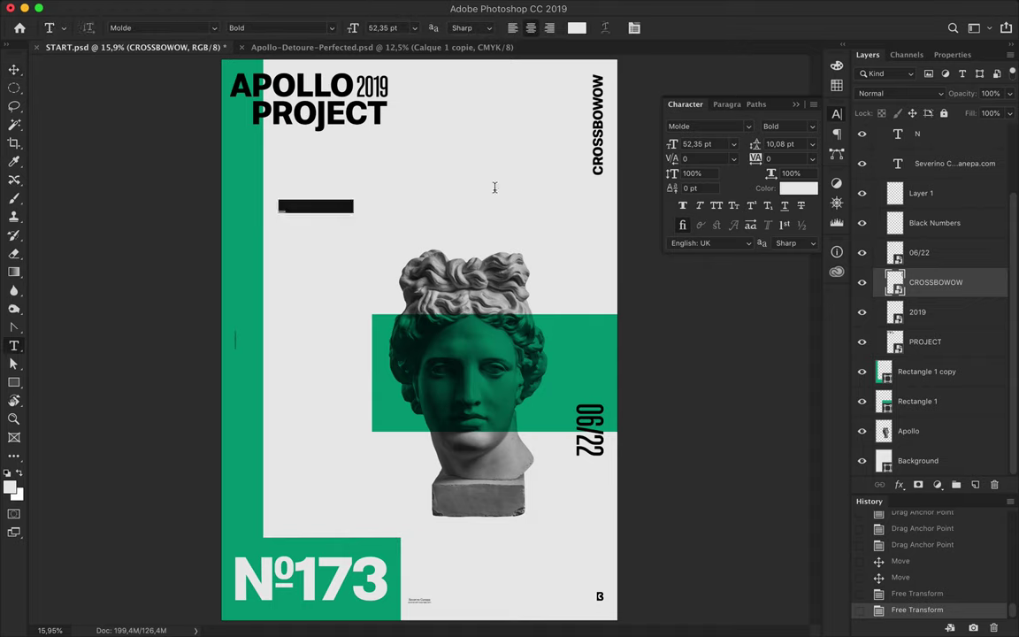
{"action": "type", "text": "GREENER"}
{"action": "left_click", "coordinate": [799, 188]}
{"action": "key", "text": "Return"}
{"action": "key", "text": "ctrl+Return"}
Set GREENER in the Compressed-UltraLight style at 412 pt
{"action": "left_click", "coordinate": [261, 28]}
{"action": "scroll", "coordinate": [314, 126], "scroll_direction": "down", "scroll_amount": 5}
{"action": "left_click", "coordinate": [283, 75]}
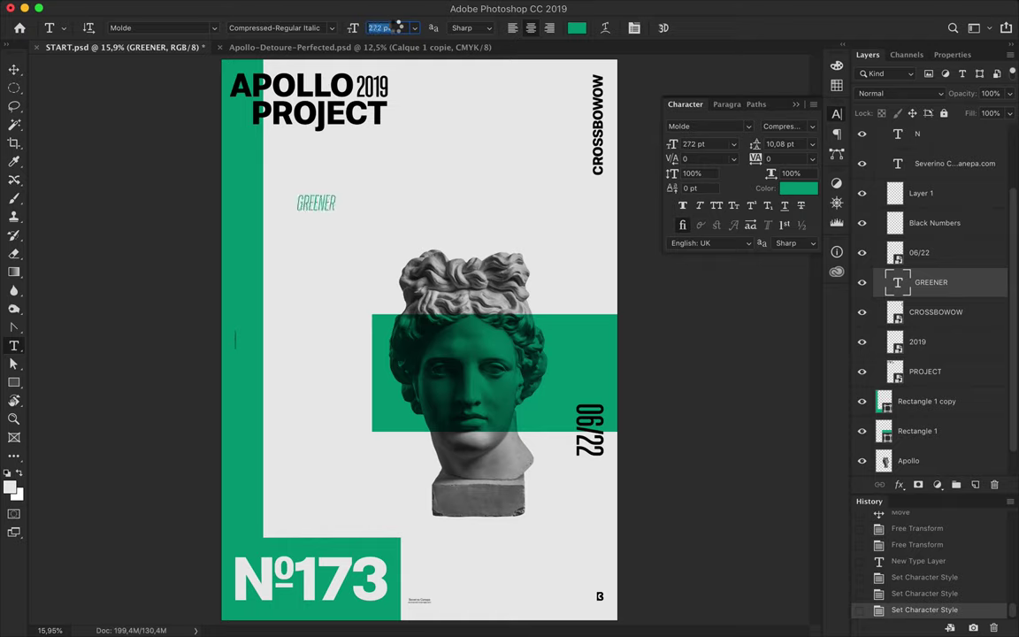
{"action": "key", "text": "shift+Up"}
{"action": "key", "text": "shift+Up"}
{"action": "key", "text": "shift+Up"}
{"action": "key", "text": "Up"}
{"action": "key", "text": "Up"}
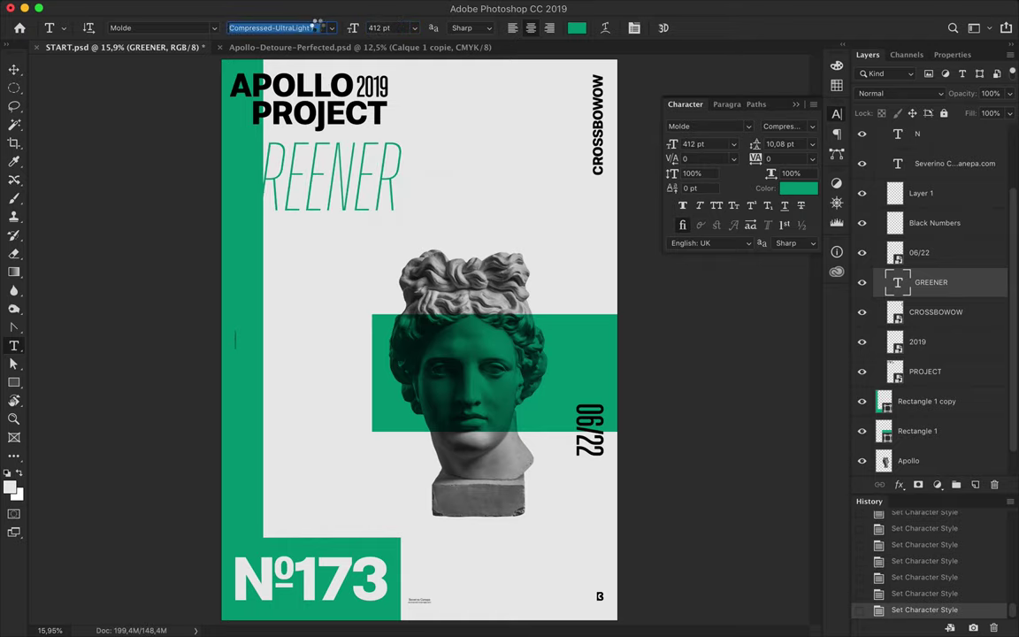
Rasterize CROSSBOWOW and paint its selected letters green
{"action": "left_click", "coordinate": [539, 115], "text": "ctrl"}
{"action": "left_click", "coordinate": [589, 141], "text": "ctrl"}
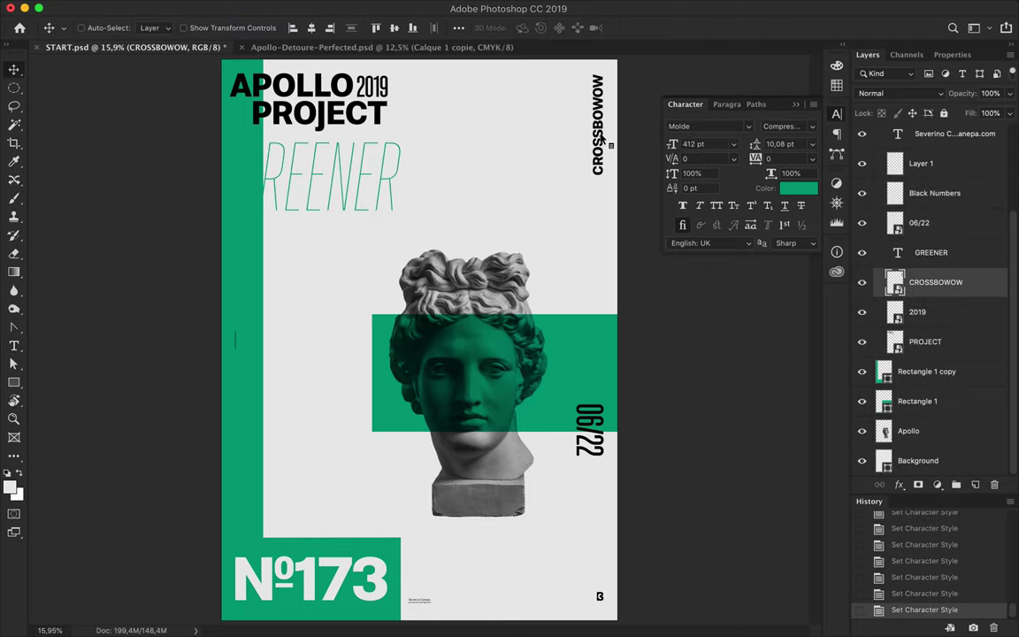
{"action": "key", "text": "w"}
{"action": "left_click", "coordinate": [562, 140]}
{"action": "key", "text": "ctrl+shift+i"}
{"action": "key", "text": "b"}
{"action": "left_click", "coordinate": [548, 191]}
{"action": "left_click", "coordinate": [615, 220]}
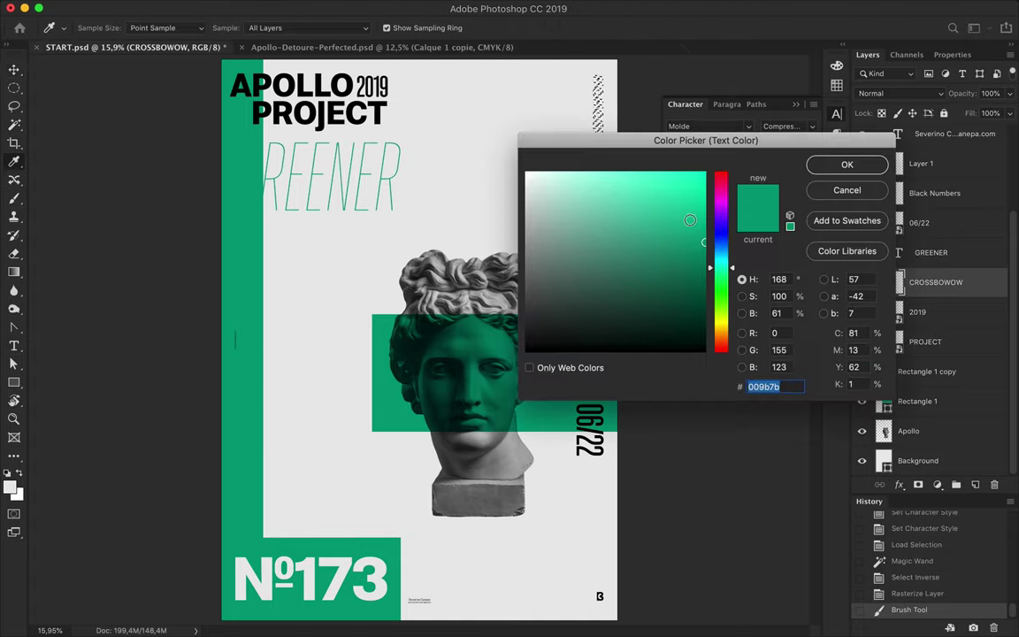
{"action": "left_click_drag", "start_coordinate": [531, 79], "coordinate": [531, 177]}
{"action": "key", "text": "v"}
{"action": "key", "text": "ctrl+d"}
Scale the GREENER headline up to about 182%
{"action": "left_click", "coordinate": [352, 187], "text": "ctrl"}
{"action": "key", "text": "ctrl+t"}
{"action": "left_click_drag", "start_coordinate": [415, 183], "coordinate": [567, 164]}
Move GREENER down onto the bust and narrow the left green strip
{"action": "mouse_move", "coordinate": [430, 172]}
{"action": "left_mouse_down"}
{"action": "mouse_move", "coordinate": [493, 227]}
{"action": "mouse_move", "coordinate": [494, 241]}
{"action": "left_mouse_up"}
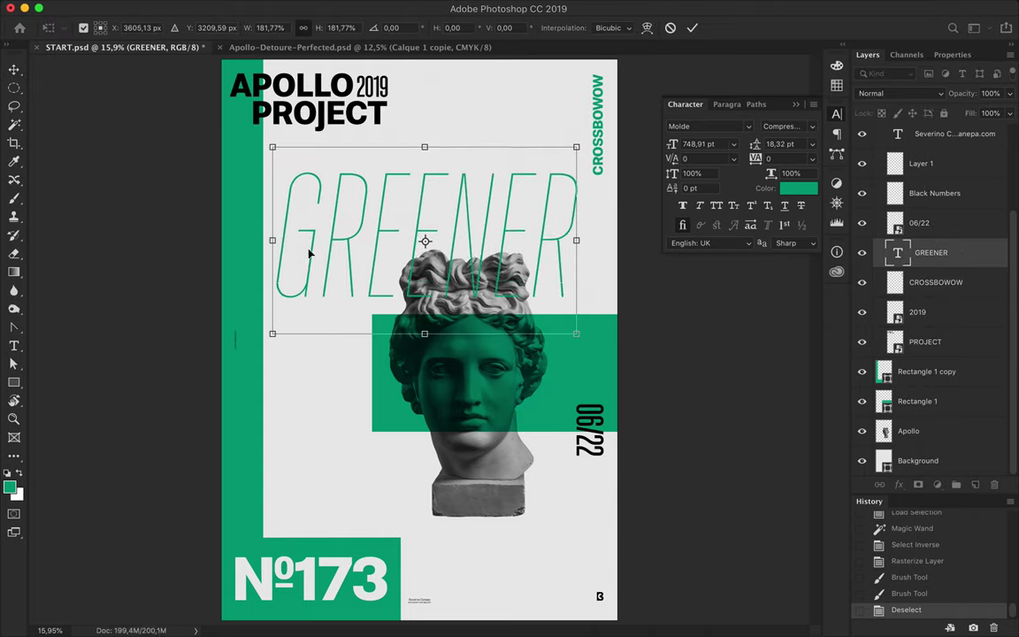
{"action": "key", "text": "Return"}
{"action": "left_click", "coordinate": [248, 256], "text": "ctrl"}
{"action": "key", "text": "a"}
{"action": "left_click_drag", "start_coordinate": [262, 263], "coordinate": [240, 261]}
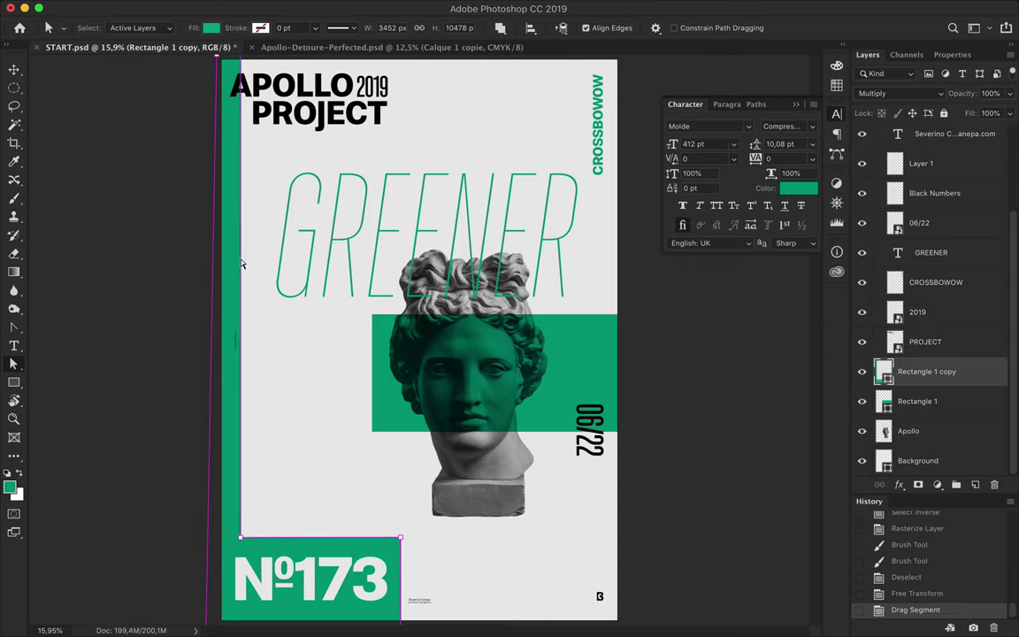
Make the middle green band shorter by lowering its top edge
{"action": "key", "text": "v"}
{"action": "left_click", "coordinate": [460, 339]}
{"action": "key", "text": "ctrl+t"}
{"action": "left_click_drag", "start_coordinate": [522, 314], "coordinate": [522, 341]}
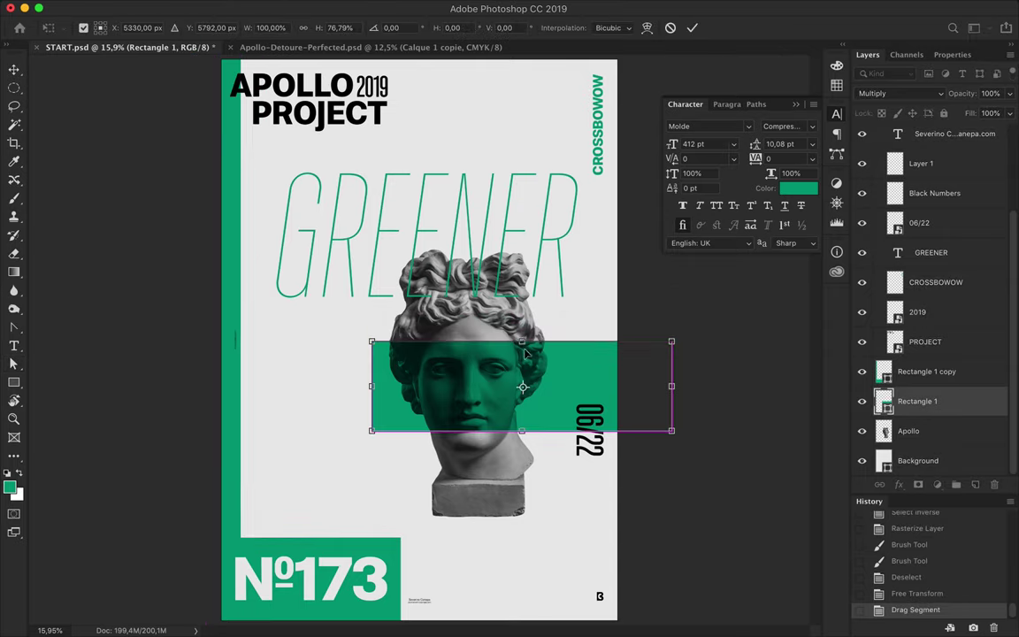
{"action": "key", "text": "Return"}
Move GREENER up and left and widen it across the poster
{"action": "left_click_drag", "start_coordinate": [501, 239], "coordinate": [502, 204]}
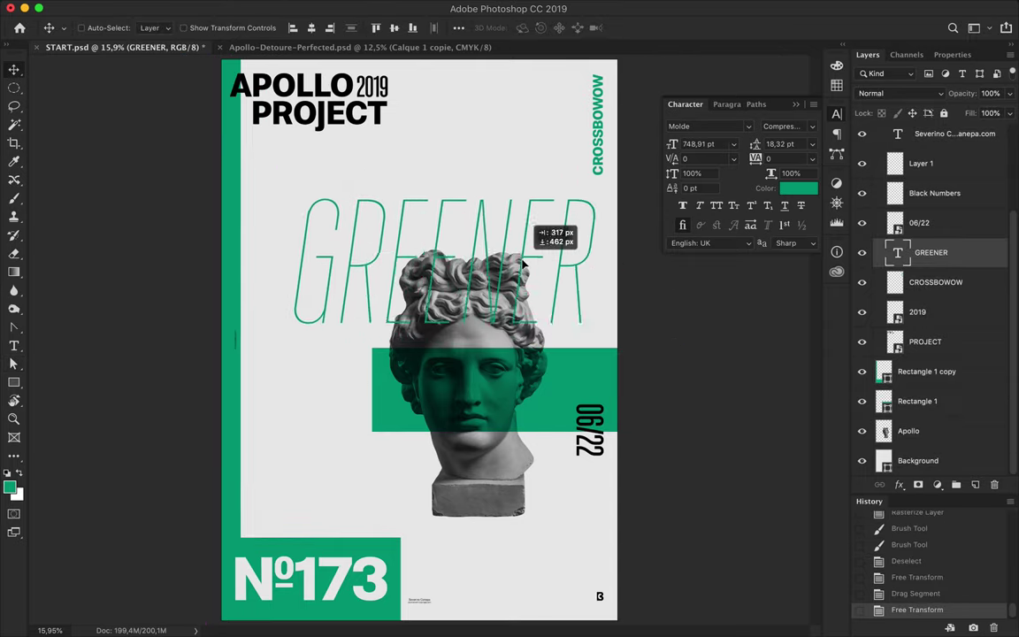
{"action": "left_click_drag", "start_coordinate": [502, 204], "coordinate": [478, 210]}
{"action": "key", "text": "ctrl+t"}
{"action": "mouse_move", "coordinate": [553, 208]}
{"action": "left_mouse_down"}
{"action": "mouse_move", "coordinate": [586, 208]}
{"action": "mouse_move", "coordinate": [432, 193]}
{"action": "mouse_move", "coordinate": [460, 320]}
{"action": "left_mouse_up"}
{"action": "key", "text": "Return"}
Shrink the Nº173 number block
{"action": "left_click", "coordinate": [316, 577]}
{"action": "left_click", "coordinate": [266, 576], "text": "shift"}
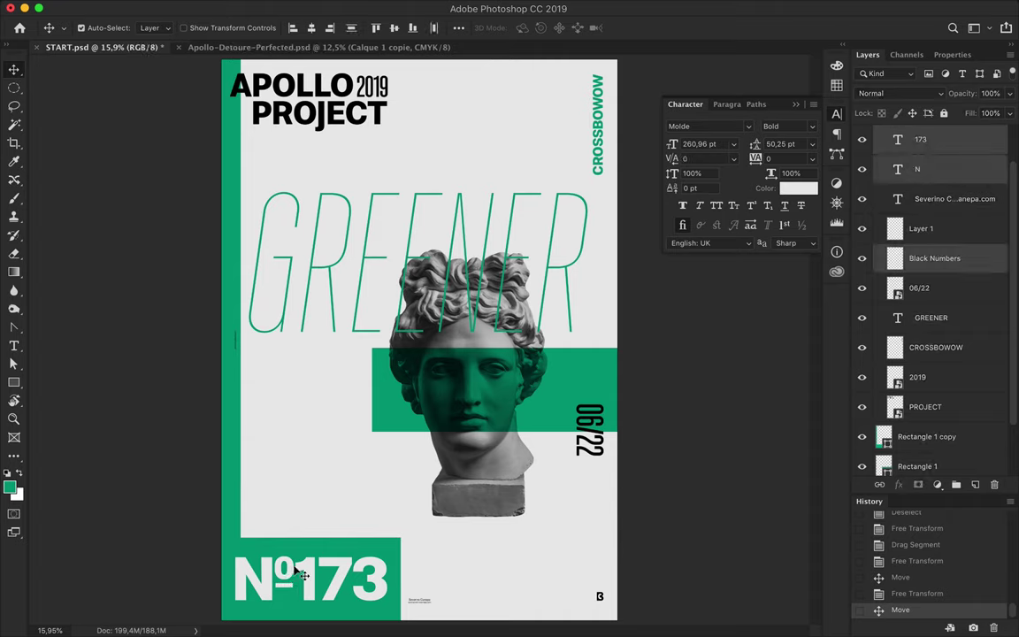
{"action": "key", "text": "ctrl+t"}
{"action": "left_click_drag", "start_coordinate": [387, 555], "coordinate": [307, 586]}
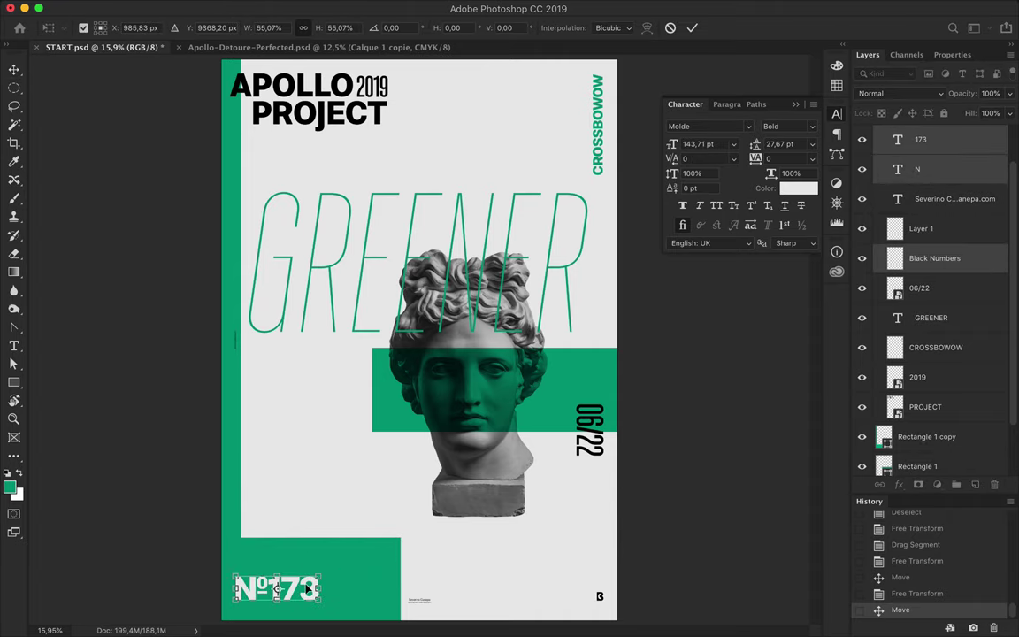
{"action": "key", "text": "Return"}
Shrink the 2019 / PROJECT title with the layout grid shown
{"action": "left_click", "coordinate": [354, 113]}
{"action": "left_click", "coordinate": [349, 89], "text": "shift"}
{"action": "key", "text": "ctrl+apostrophe"}
{"action": "key", "text": "ctrl+t"}
{"action": "left_click_drag", "start_coordinate": [387, 128], "coordinate": [320, 124]}
{"action": "key", "text": "Return"}
Lower the top edge of the green box behind Nº173
{"action": "left_click", "coordinate": [369, 544]}
{"action": "key", "text": "a"}
{"action": "left_click_drag", "start_coordinate": [368, 560], "coordinate": [344, 587]}
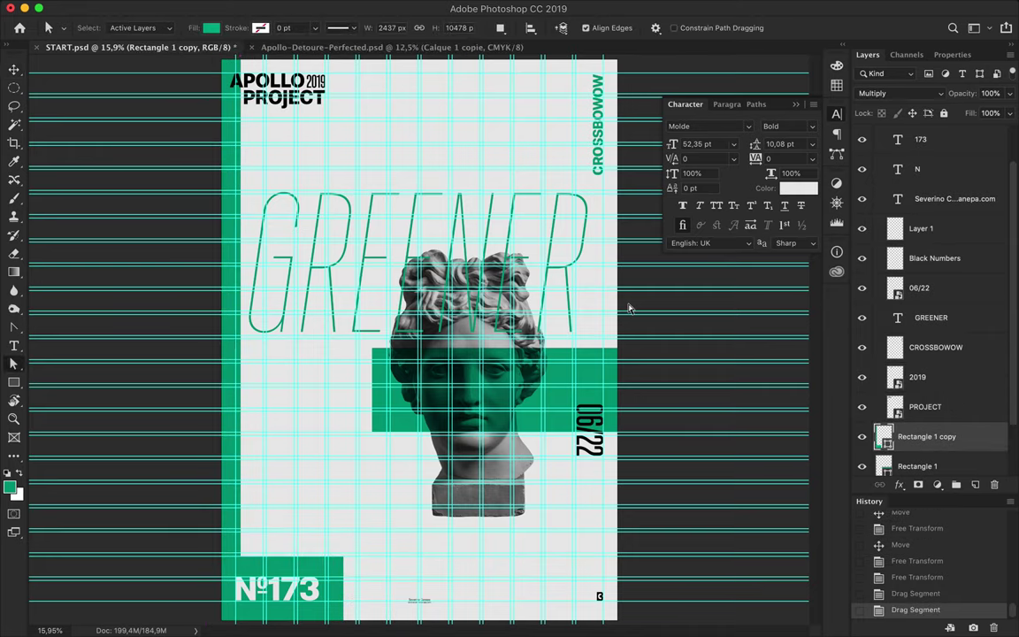
{"action": "key", "text": "ctrl+h"}
Scale GREENER down to about 85%
{"action": "key", "text": "v"}
{"action": "mouse_move", "coordinate": [546, 210]}
{"action": "left_mouse_down"}
{"action": "mouse_move", "coordinate": [528, 210]}
{"action": "mouse_move", "coordinate": [514, 159]}
{"action": "left_mouse_up"}
{"action": "key", "text": "ctrl+z"}
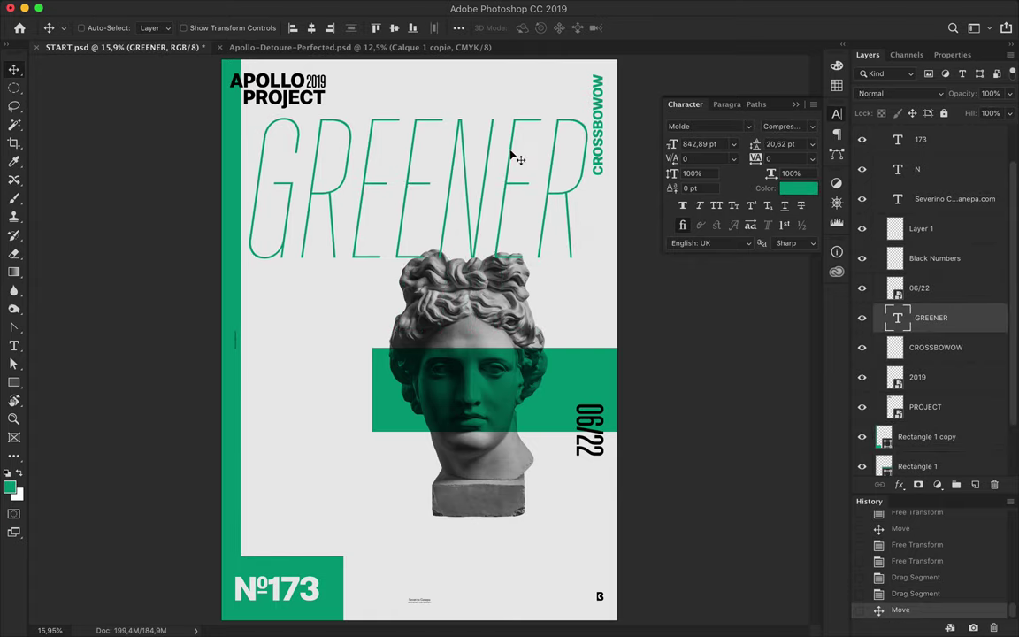
{"action": "key", "text": "ctrl+t"}
{"action": "left_click_drag", "start_coordinate": [416, 97], "coordinate": [416, 121]}
Break GREENER into 'GREEN-' and 'ER' on two lines
{"action": "double_click", "coordinate": [486, 196]}
{"action": "left_click", "coordinate": [489, 204]}
{"action": "type", "text": "-"}
{"action": "key", "text": "Return"}
{"action": "key", "text": "Escape"}
Set the headline's leading to 520 pt and right-align its lines
{"action": "left_click", "coordinate": [786, 143]}
{"action": "key", "text": "Return"}
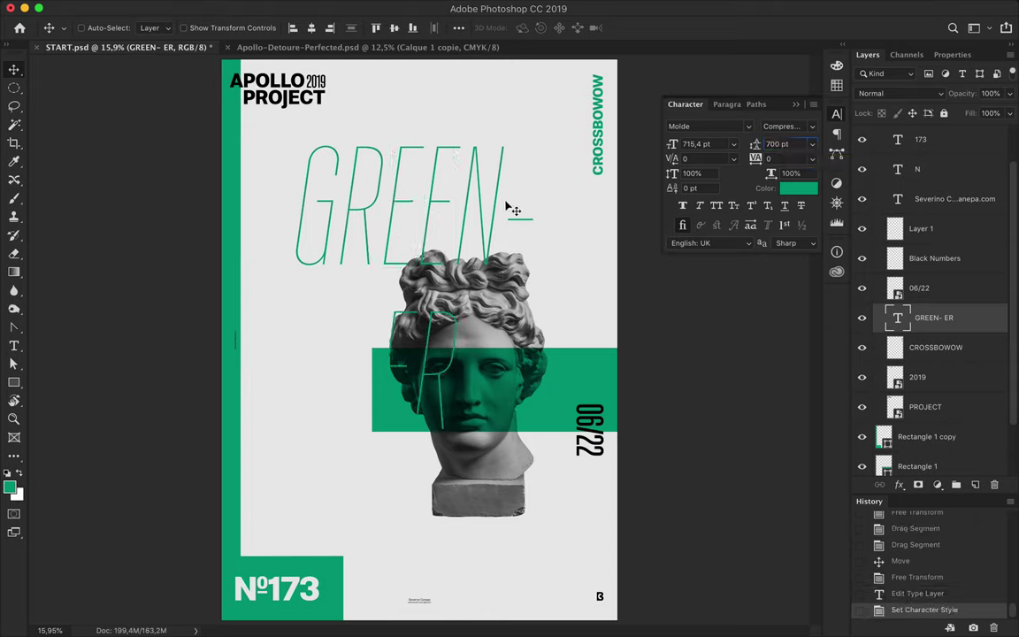
{"action": "left_click", "coordinate": [726, 104]}
{"action": "left_click", "coordinate": [707, 126]}
{"action": "left_click", "coordinate": [686, 104]}
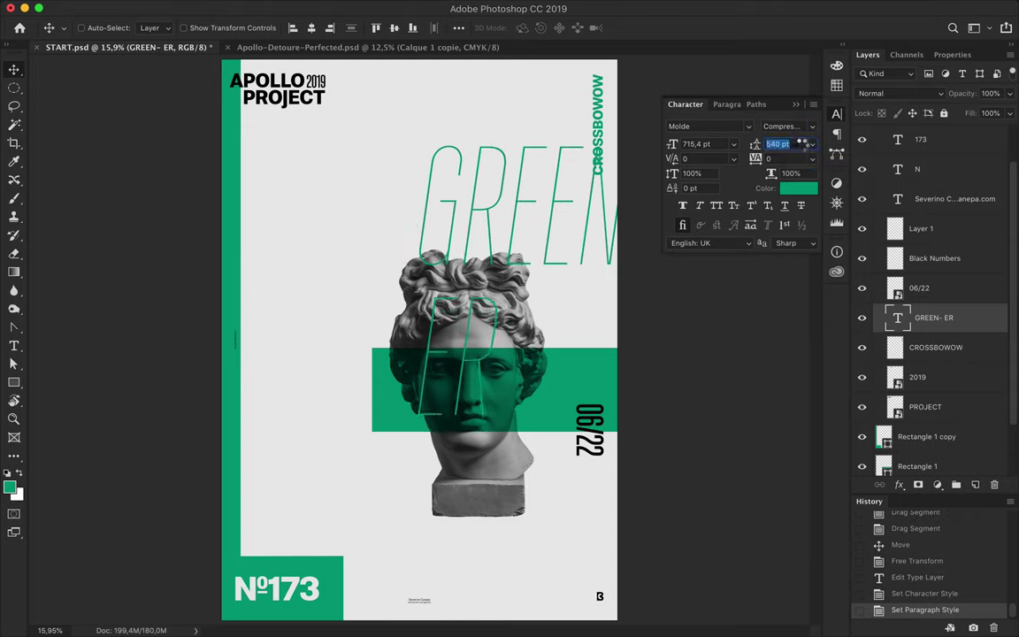
Move the GREEN-/ER headline up and left beside the bust
{"action": "left_click_drag", "start_coordinate": [559, 207], "coordinate": [462, 187]}
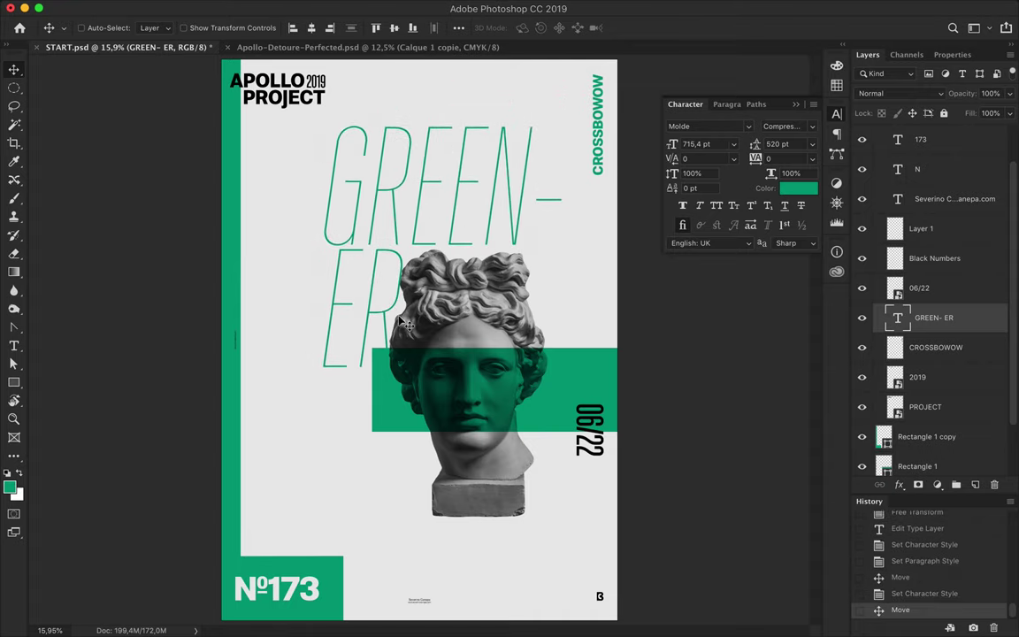
{"action": "key", "text": "ctrl+minus"}
{"action": "key", "text": "a"}
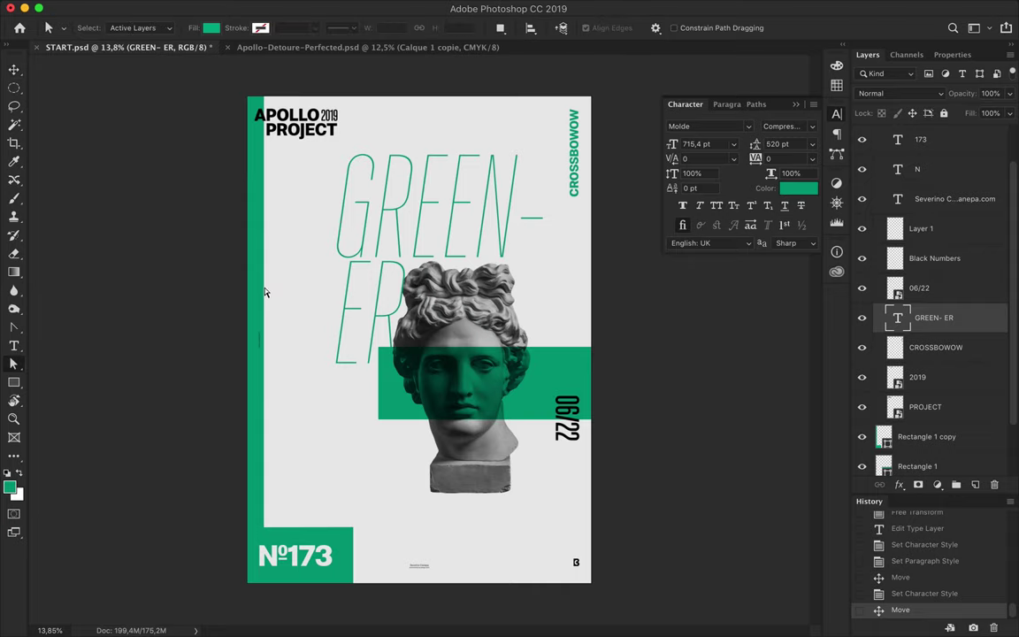
{"action": "left_click", "coordinate": [256, 301]}
Thin the left strip, shorten the middle band, and move the bust right
{"action": "left_click_drag", "start_coordinate": [265, 311], "coordinate": [253, 311]}
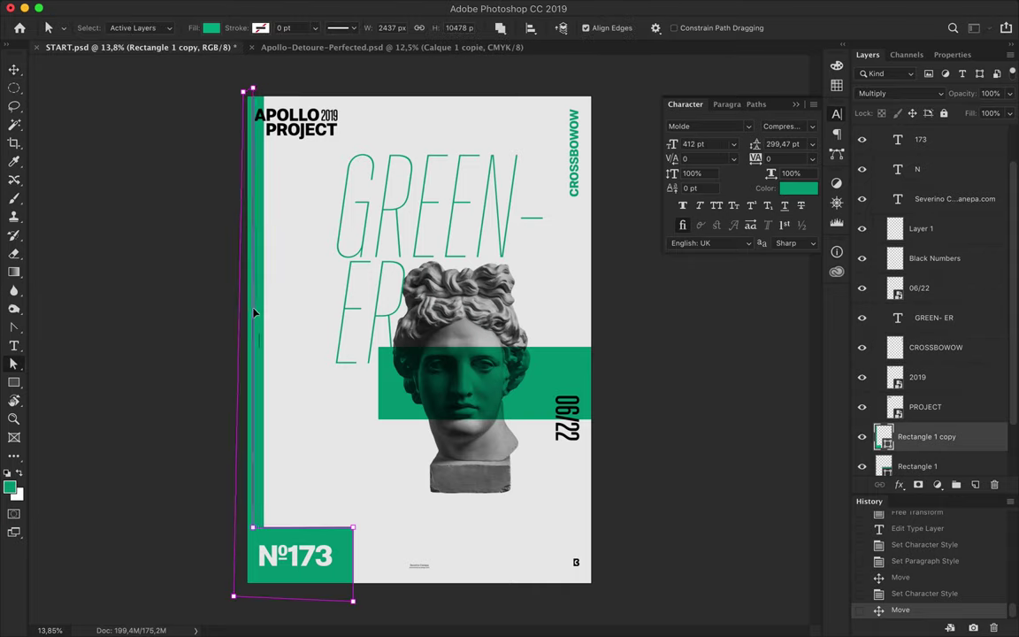
{"action": "key", "text": "v"}
{"action": "left_click", "coordinate": [524, 389]}
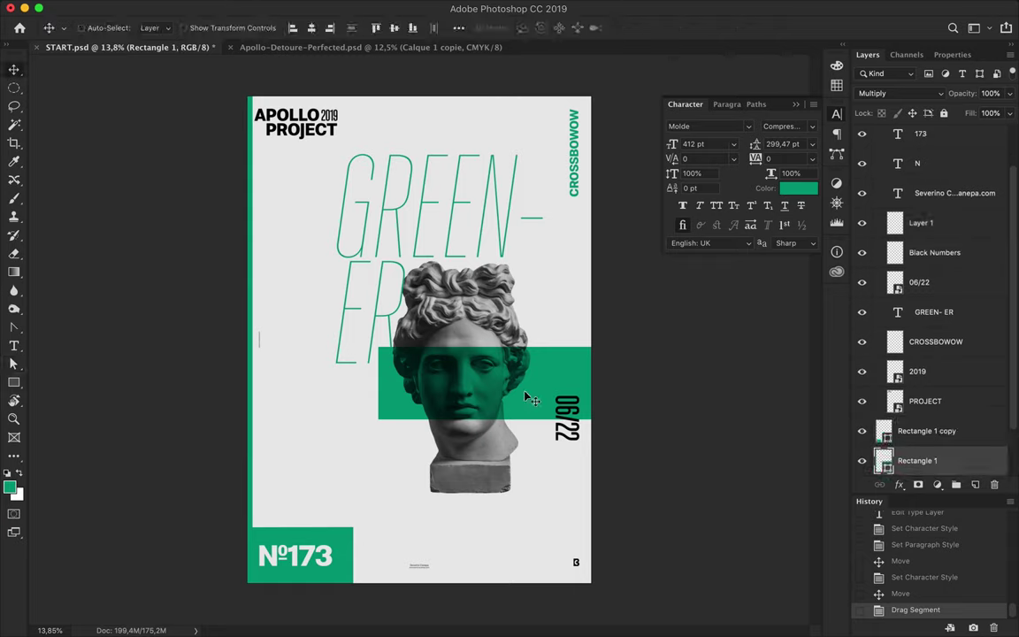
{"action": "key", "text": "ctrl+t"}
{"action": "left_click_drag", "start_coordinate": [484, 418], "coordinate": [484, 402]}
{"action": "key", "text": "Return"}
{"action": "left_click", "coordinate": [461, 440]}
{"action": "mouse_move", "coordinate": [460, 439]}
{"action": "left_mouse_down"}
{"action": "mouse_move", "coordinate": [598, 405]}
{"action": "mouse_move", "coordinate": [588, 437]}
{"action": "left_mouse_up"}
Rotate 2019 PROJECT to run vertically along the top-left edge
{"action": "left_click", "coordinate": [303, 131]}
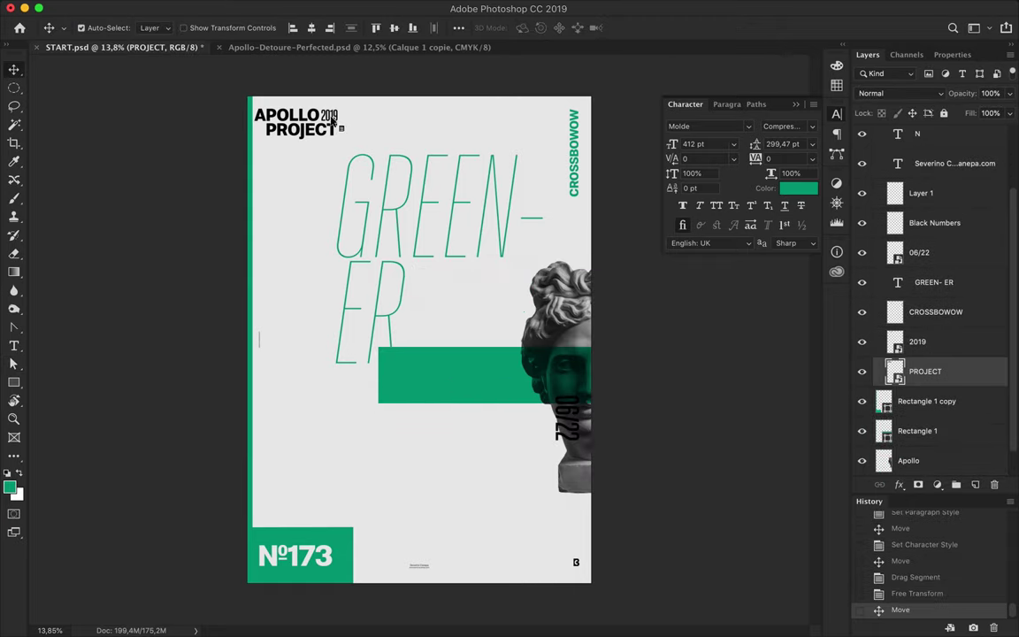
{"action": "left_click", "coordinate": [325, 117], "text": "shift"}
{"action": "key", "text": "ctrl+t"}
{"action": "left_click_drag", "start_coordinate": [340, 95], "coordinate": [268, 78]}
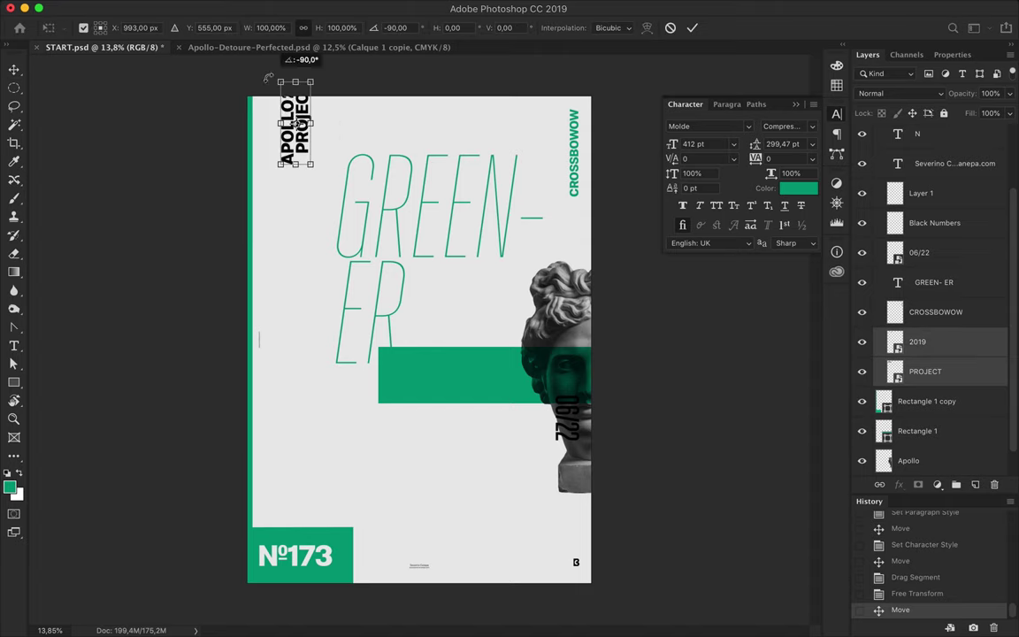
{"action": "left_click_drag", "start_coordinate": [292, 133], "coordinate": [268, 124]}
{"action": "key", "text": "ctrl+semicolon"}
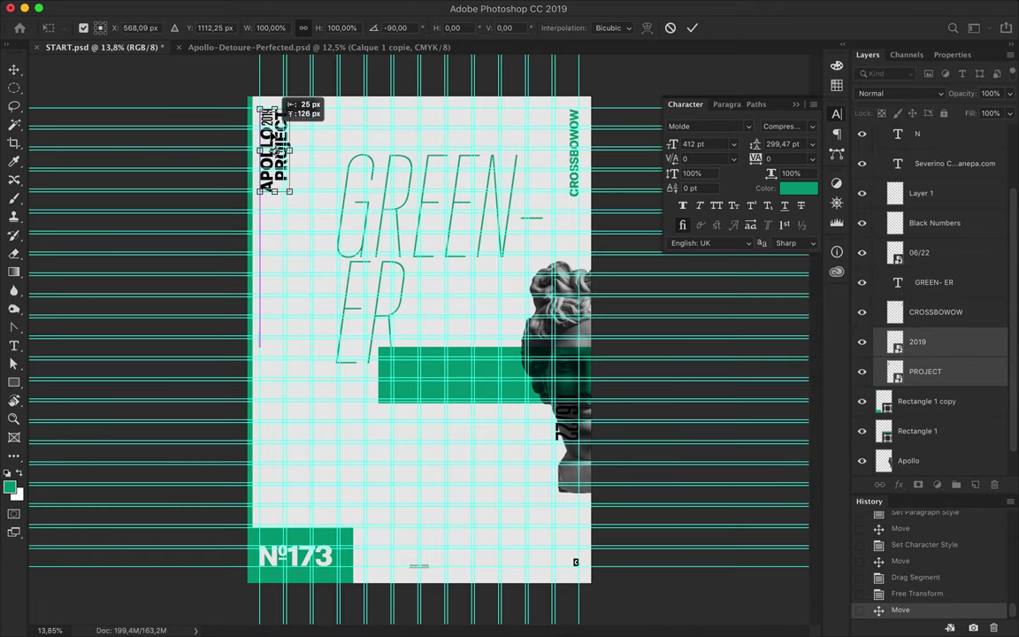
{"action": "key", "text": "Return"}
Rotate N°173 90° and position it inside the green box
{"action": "left_click", "coordinate": [296, 555], "text": "ctrl"}
{"action": "key", "text": "ctrl+t"}
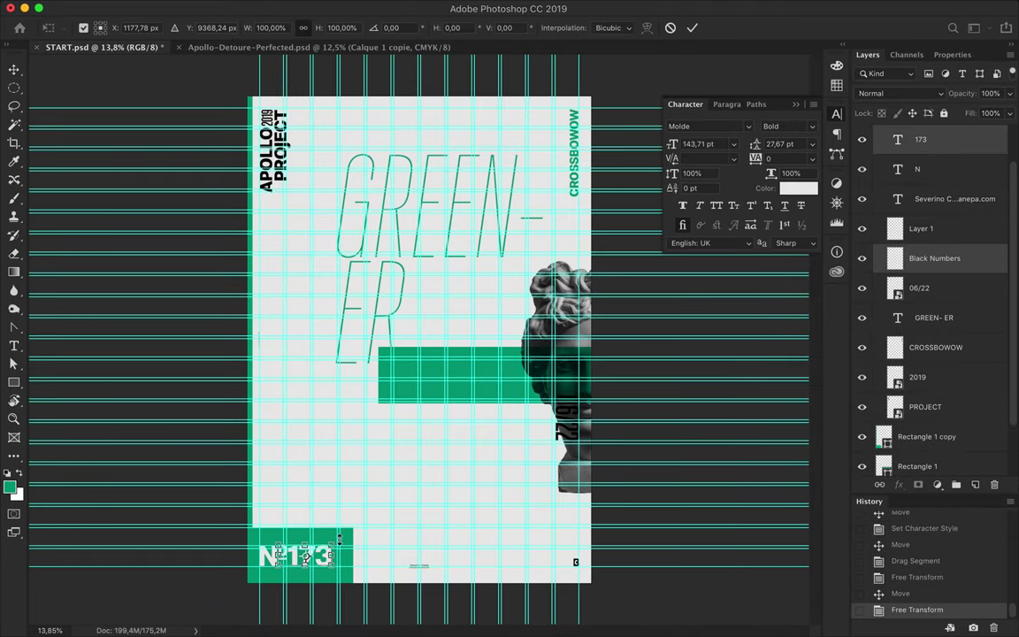
{"action": "right_click", "coordinate": [249, 506]}
{"action": "left_click", "coordinate": [300, 573]}
{"action": "key", "text": "Return"}
{"action": "key", "text": "ctrl+t"}
{"action": "mouse_move", "coordinate": [301, 554]}
{"action": "left_mouse_down"}
{"action": "mouse_move", "coordinate": [279, 511]}
{"action": "mouse_move", "coordinate": [256, 511]}
{"action": "mouse_move", "coordinate": [311, 483]}
{"action": "left_mouse_up"}
{"action": "key", "text": "Return"}
Narrow the green box behind N°173 and shift GREEN-ER down-left
{"action": "left_click_drag", "start_coordinate": [354, 534], "coordinate": [286, 542]}
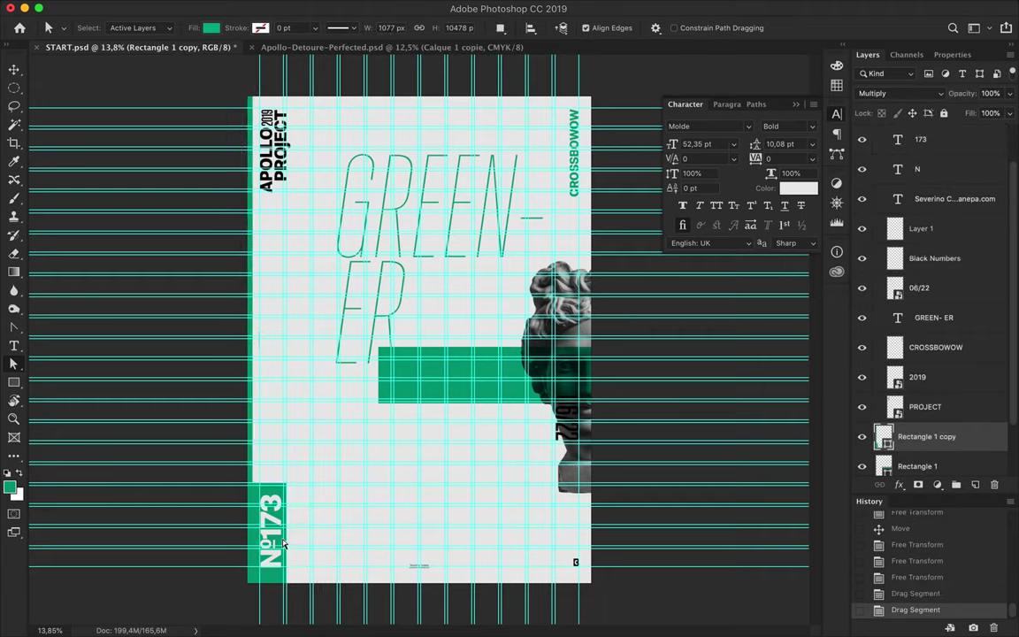
{"action": "left_click", "coordinate": [328, 601]}
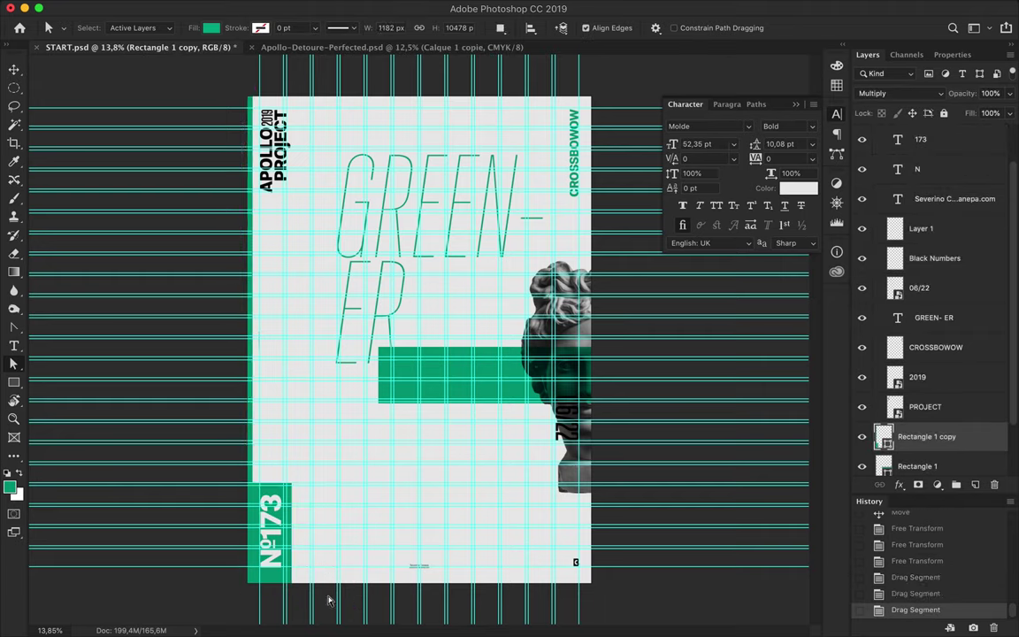
{"action": "key", "text": "v"}
{"action": "left_click_drag", "start_coordinate": [432, 255], "coordinate": [375, 288]}
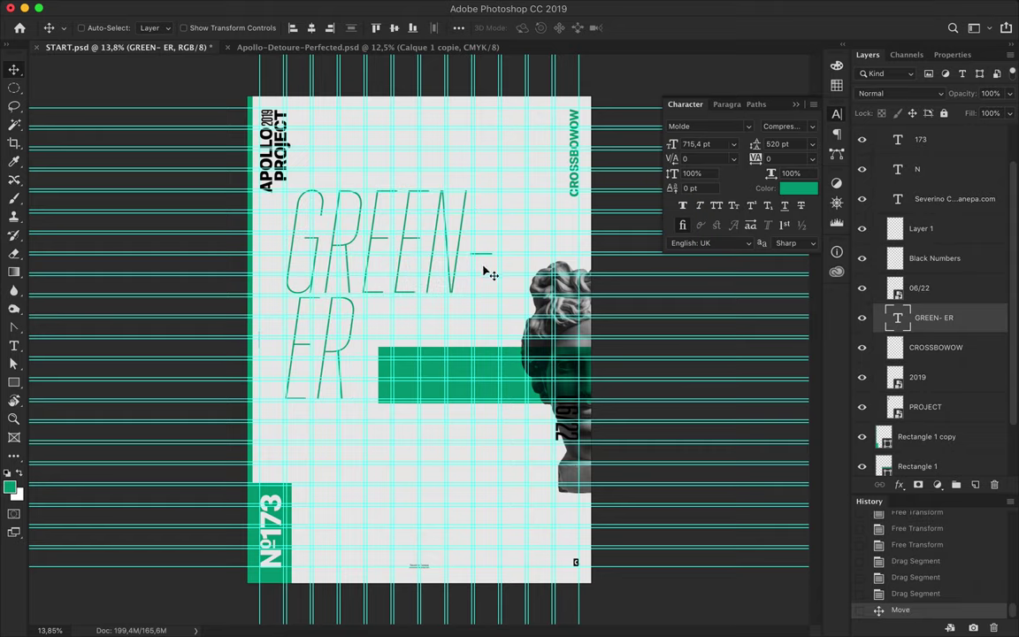
Move 06/22 lower, rasterize it, and paint its lettering green
{"action": "left_click", "coordinate": [574, 452], "text": "ctrl"}
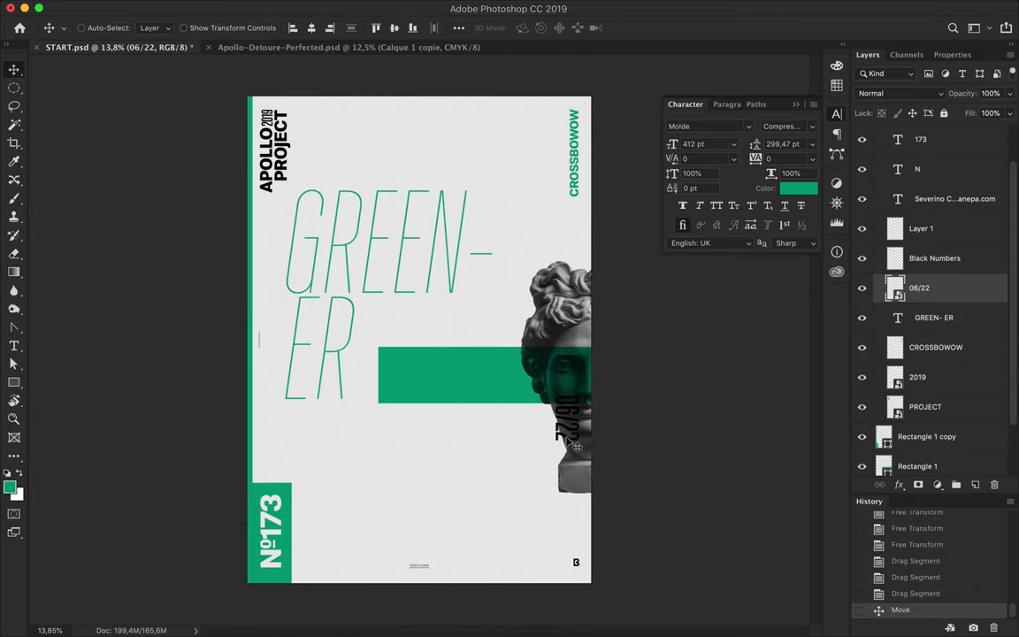
{"action": "left_click_drag", "start_coordinate": [575, 452], "coordinate": [605, 455]}
{"action": "key", "text": "t"}
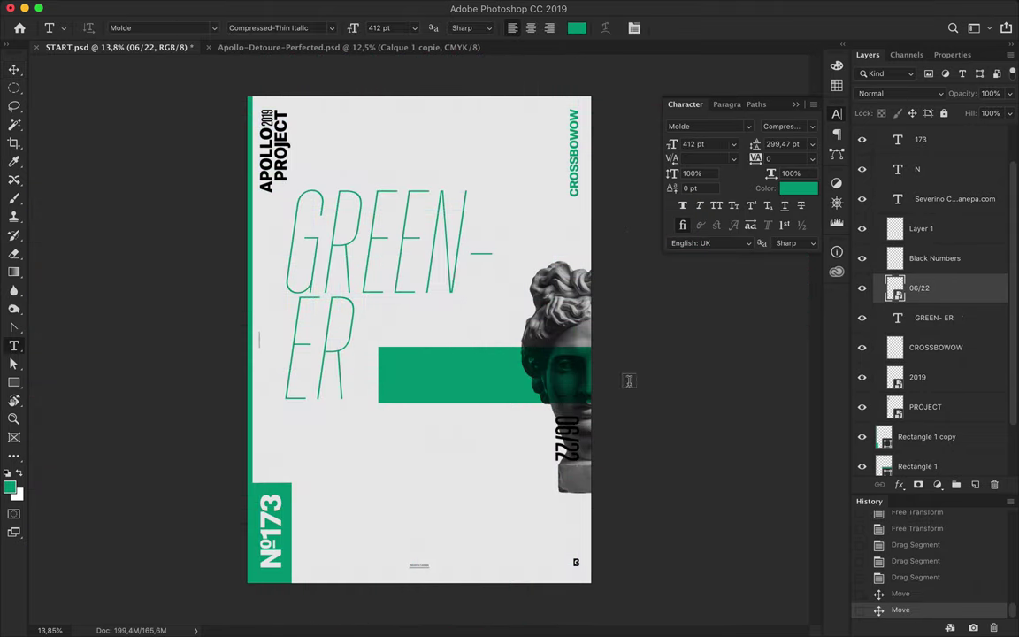
{"action": "key", "text": "w"}
{"action": "left_click", "coordinate": [530, 456]}
{"action": "key", "text": "ctrl+shift+i"}
{"action": "key", "text": "b"}
{"action": "left_click", "coordinate": [575, 434]}
{"action": "key", "text": "Return"}
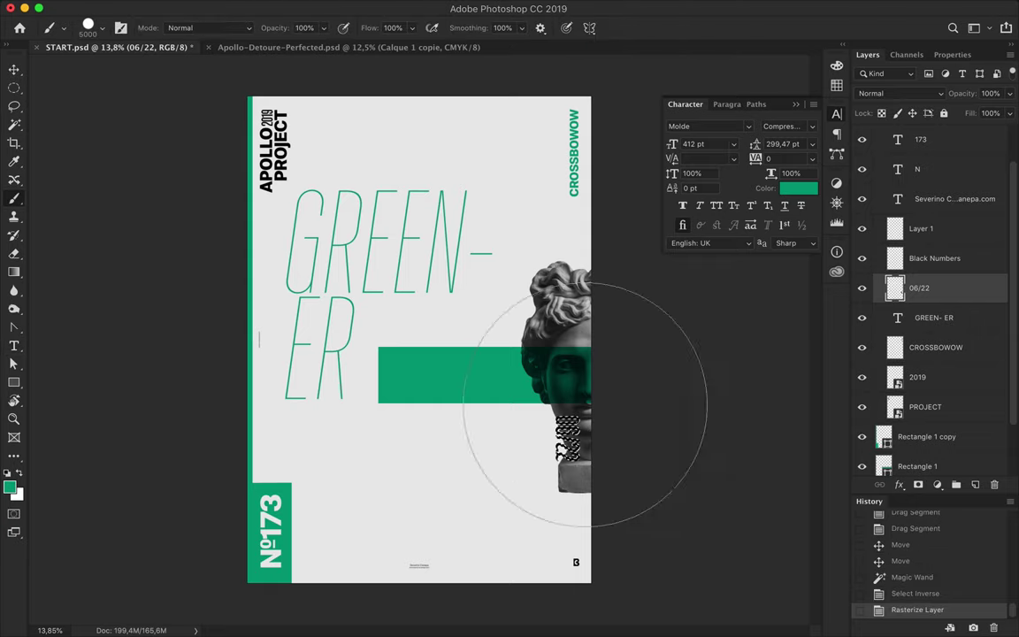
{"action": "left_click", "coordinate": [562, 427]}
{"action": "key", "text": "ctrl+d"}
{"action": "key", "text": "v"}
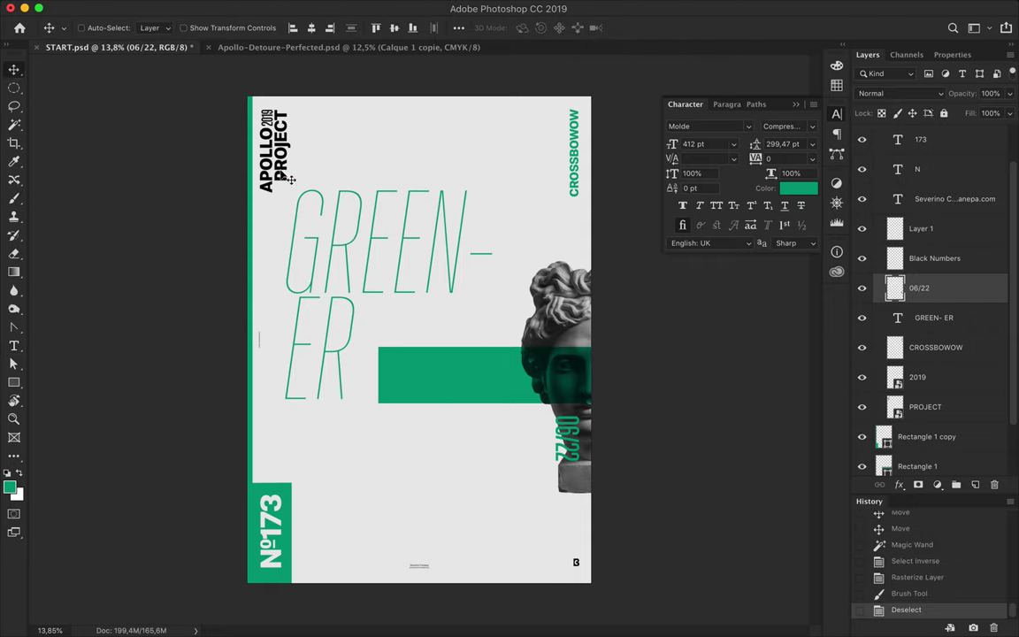
Scale the N°173 block (N, 173, Black Numbers) down
{"action": "left_click", "coordinate": [279, 511]}
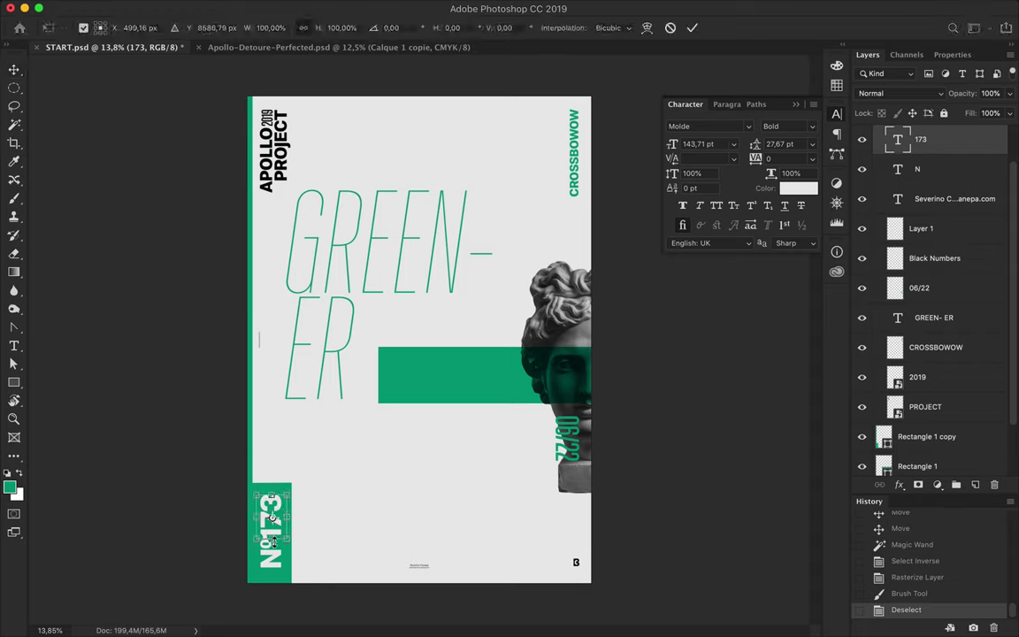
{"action": "left_click", "coordinate": [274, 531], "text": "shift"}
{"action": "left_click", "coordinate": [270, 553], "text": "shift"}
{"action": "key", "text": "ctrl+t"}
{"action": "left_click_drag", "start_coordinate": [283, 498], "coordinate": [270, 534]}
{"action": "key", "text": "Return"}
Lower and narrow the green box around N°173
{"action": "key", "text": "a"}
{"action": "left_click", "coordinate": [276, 489]}
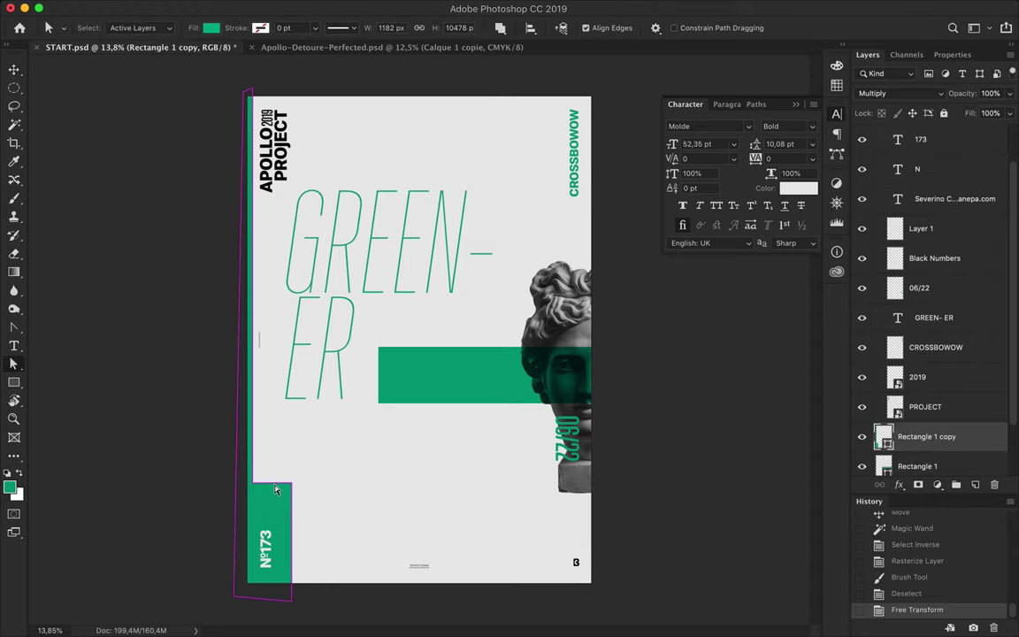
{"action": "left_click_drag", "start_coordinate": [275, 489], "coordinate": [266, 522]}
{"action": "left_click_drag", "start_coordinate": [269, 599], "coordinate": [322, 604]}
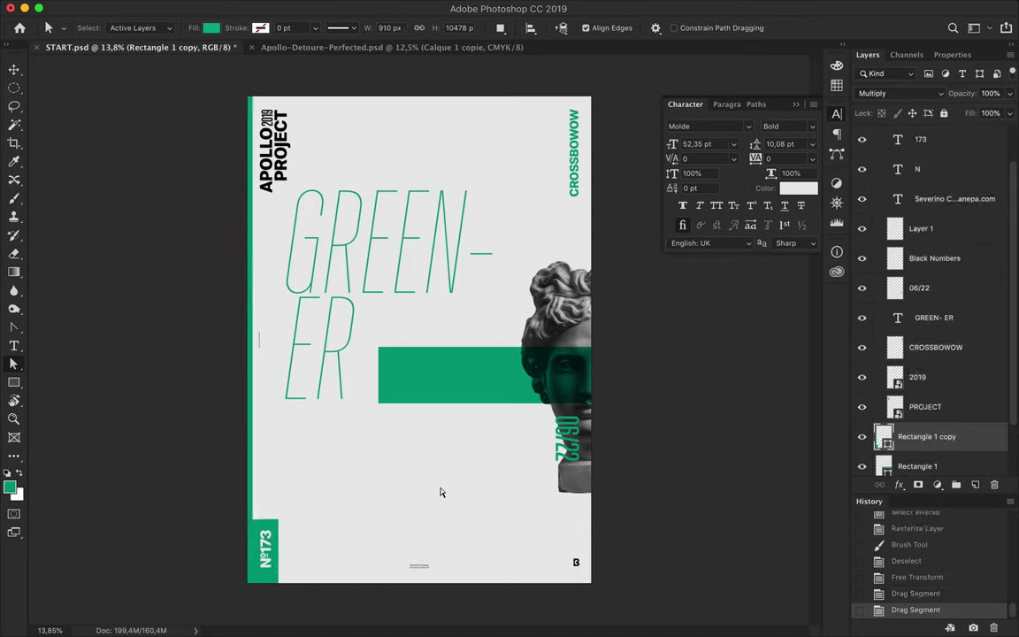
Shrink 06/22 and move it into the bottom-right corner
{"action": "key", "text": "v"}
{"action": "left_click", "coordinate": [571, 443]}
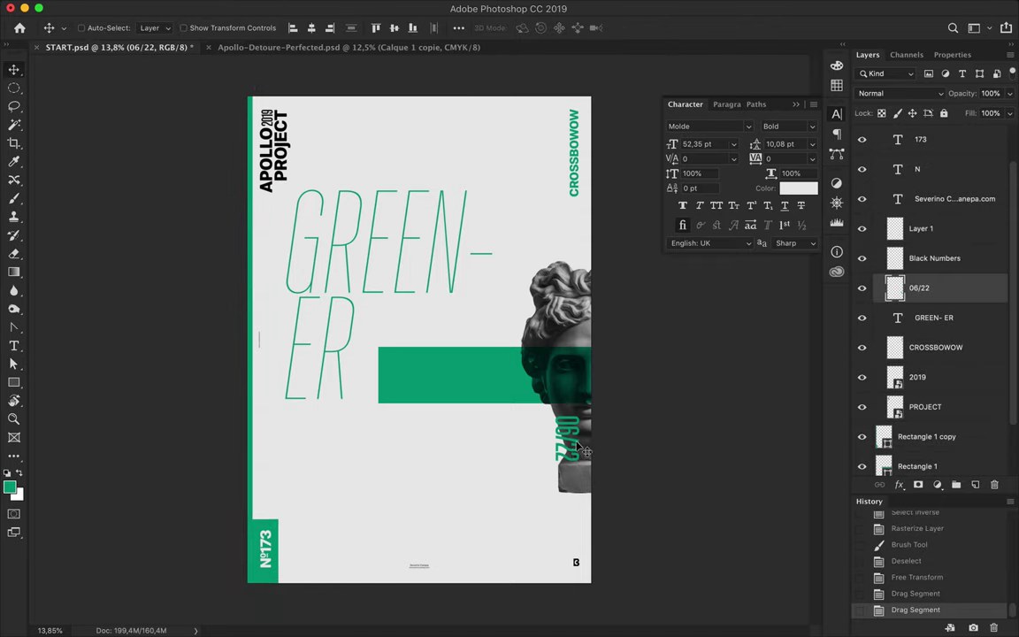
{"action": "key", "text": "ctrl+t"}
{"action": "left_click_drag", "start_coordinate": [555, 418], "coordinate": [566, 426]}
{"action": "key", "text": "Return"}
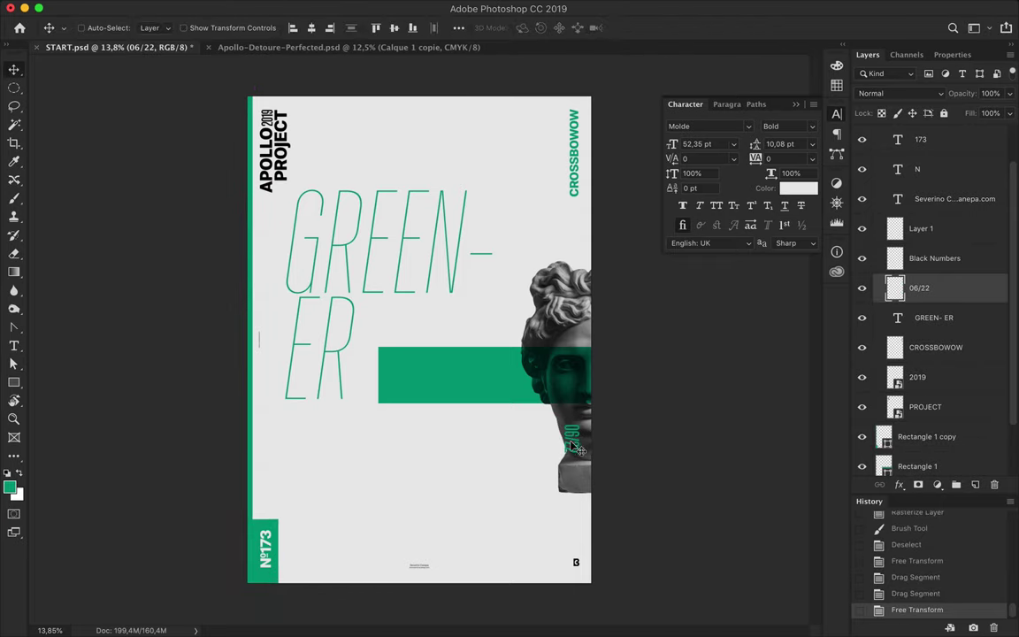
{"action": "left_click_drag", "start_coordinate": [575, 458], "coordinate": [575, 531]}
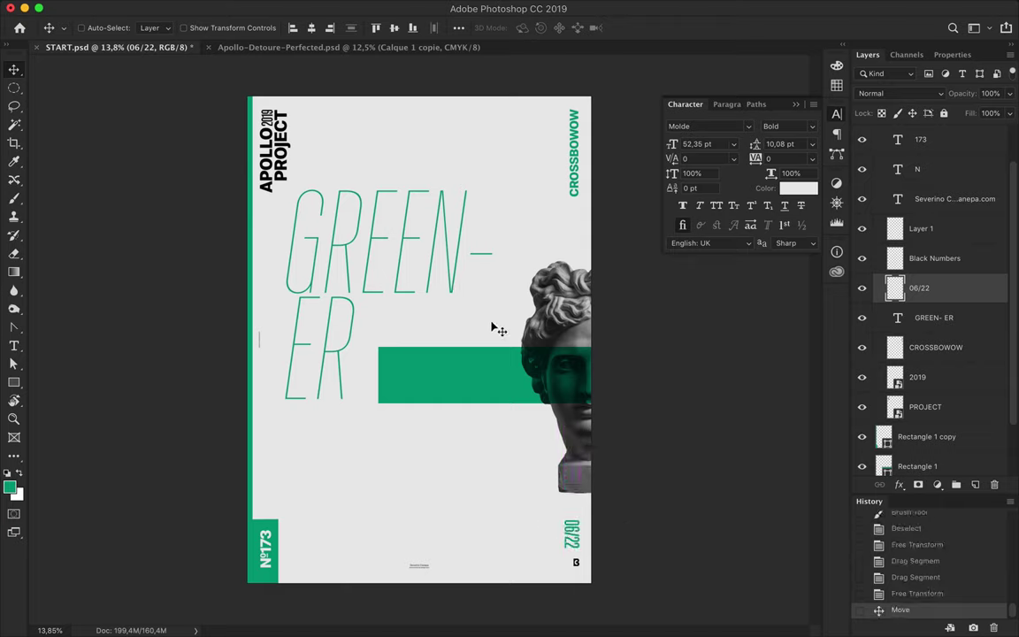
{"action": "left_click_drag", "start_coordinate": [428, 290], "coordinate": [428, 289]}
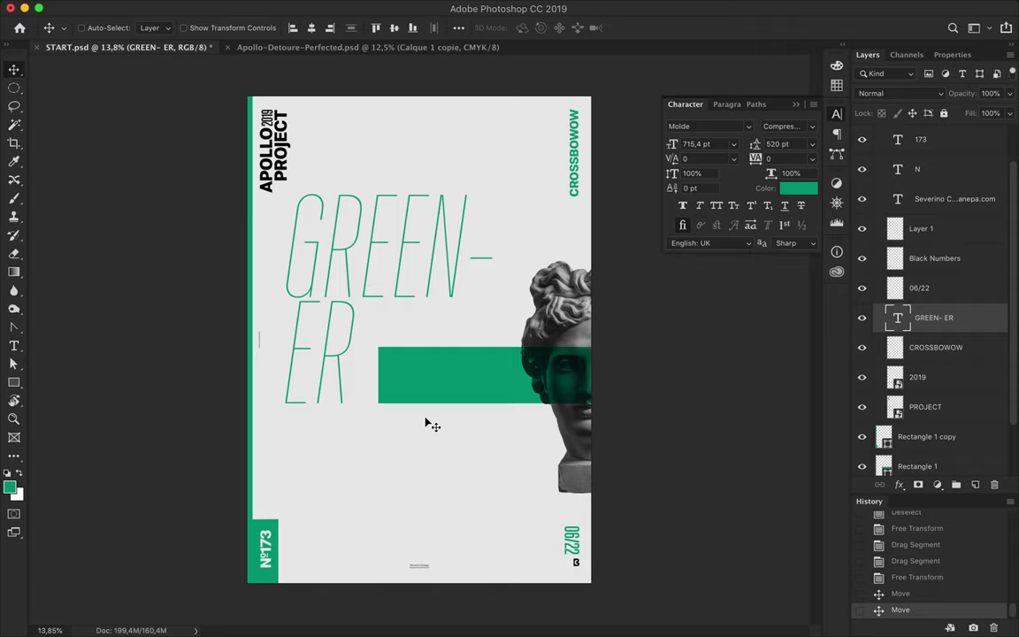
Set GREEN-ER to upright Compressed-Thin with 550 pt leading and shift it slightly up-right
{"action": "key", "text": "t"}
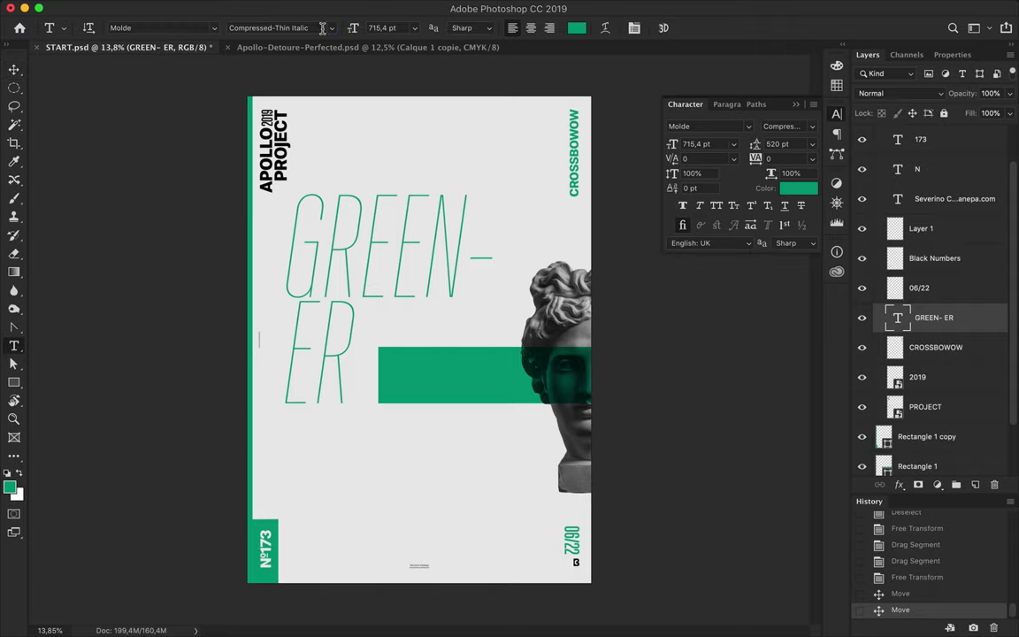
{"action": "left_click", "coordinate": [314, 28]}
{"action": "key", "text": "Up"}
{"action": "left_click", "coordinate": [19, 75]}
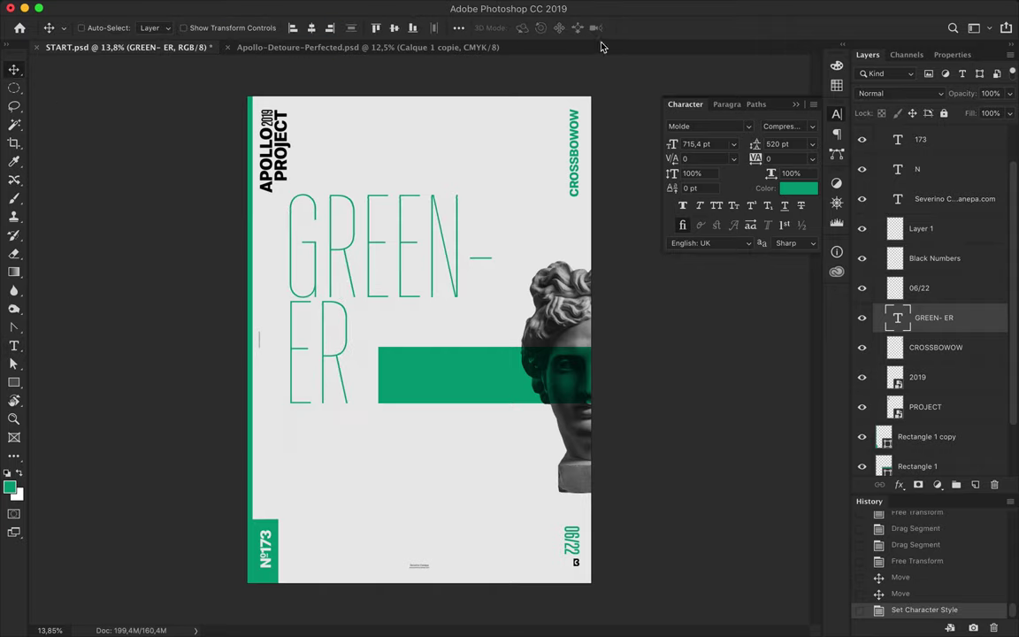
{"action": "key", "text": "t"}
{"action": "left_click", "coordinate": [795, 144]}
{"action": "key", "text": "v"}
{"action": "left_click_drag", "start_coordinate": [403, 239], "coordinate": [420, 232]}
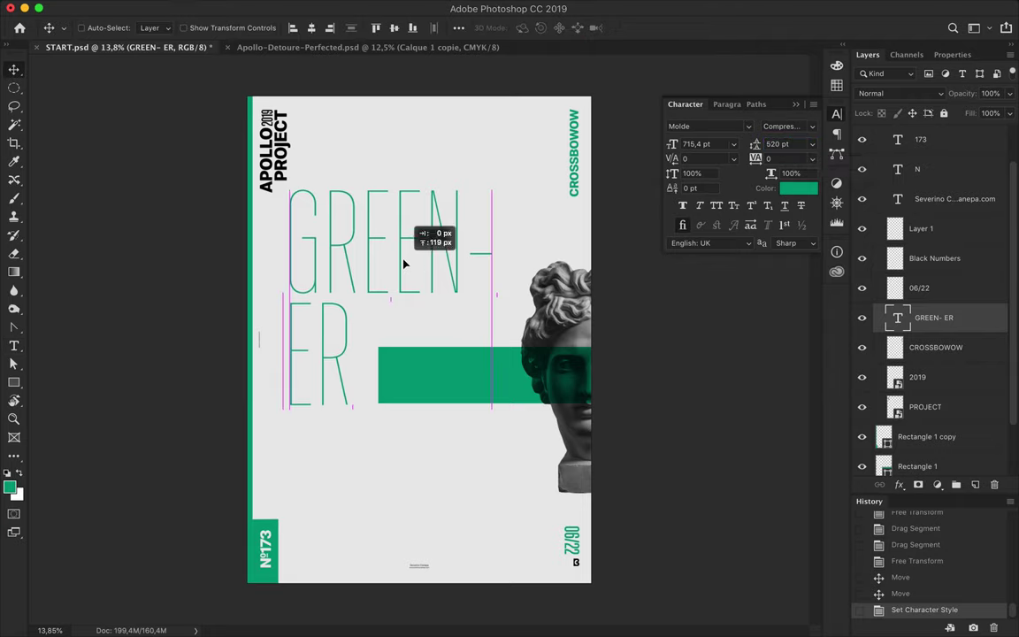
Draw a small green square at the top-right corner and adjust an edge of the N°173 box
{"action": "key", "text": "u"}
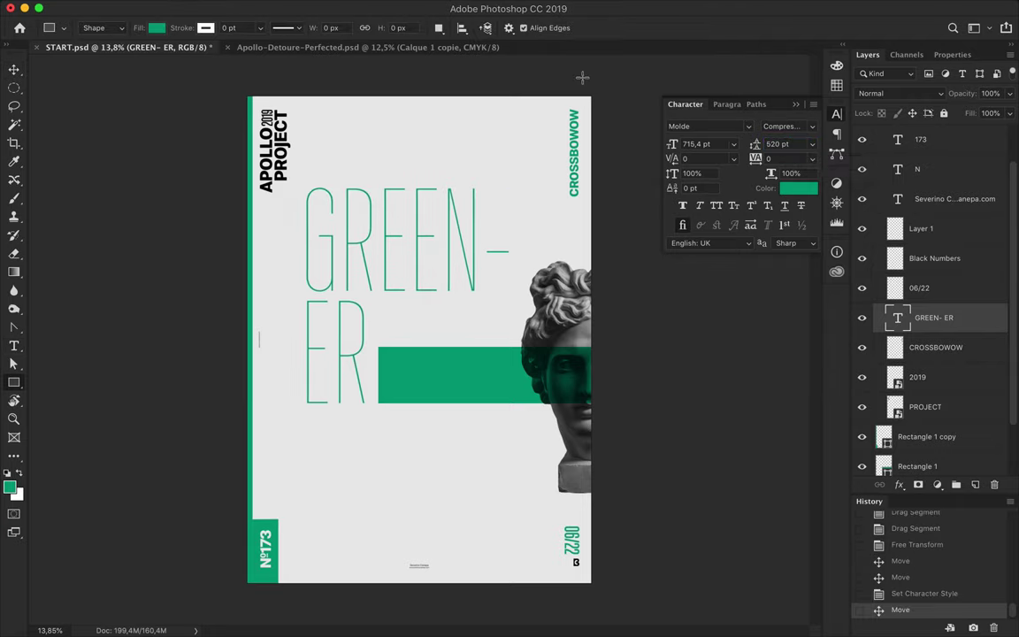
{"action": "mouse_move", "coordinate": [582, 109]}
{"action": "left_mouse_down"}
{"action": "mouse_move", "coordinate": [598, 103]}
{"action": "mouse_move", "coordinate": [583, 107]}
{"action": "left_mouse_up"}
{"action": "key", "text": "v"}
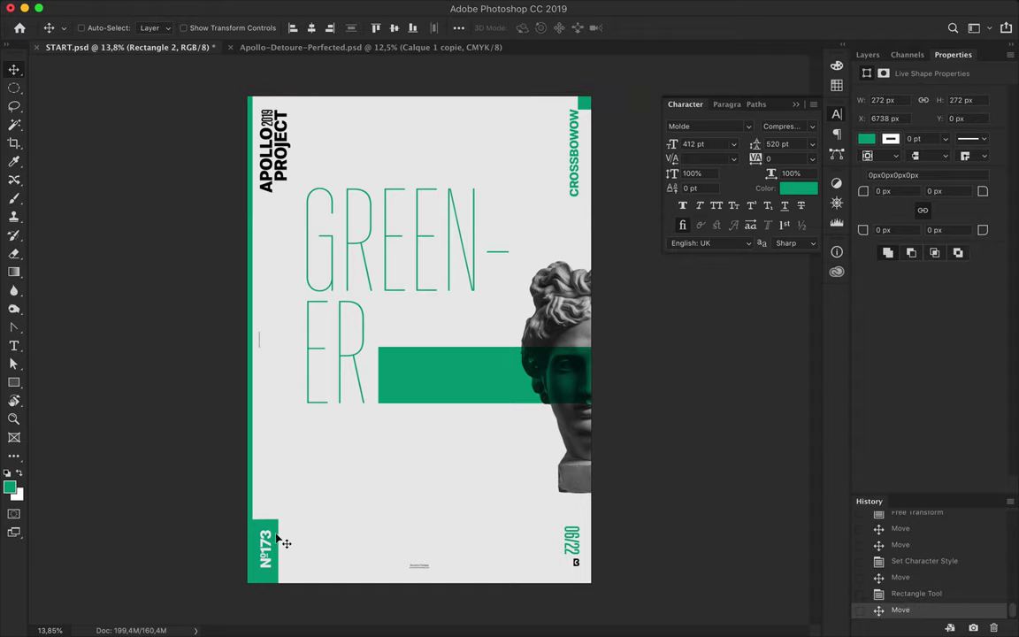
{"action": "key", "text": "a"}
{"action": "left_click_drag", "start_coordinate": [278, 540], "coordinate": [279, 540]}
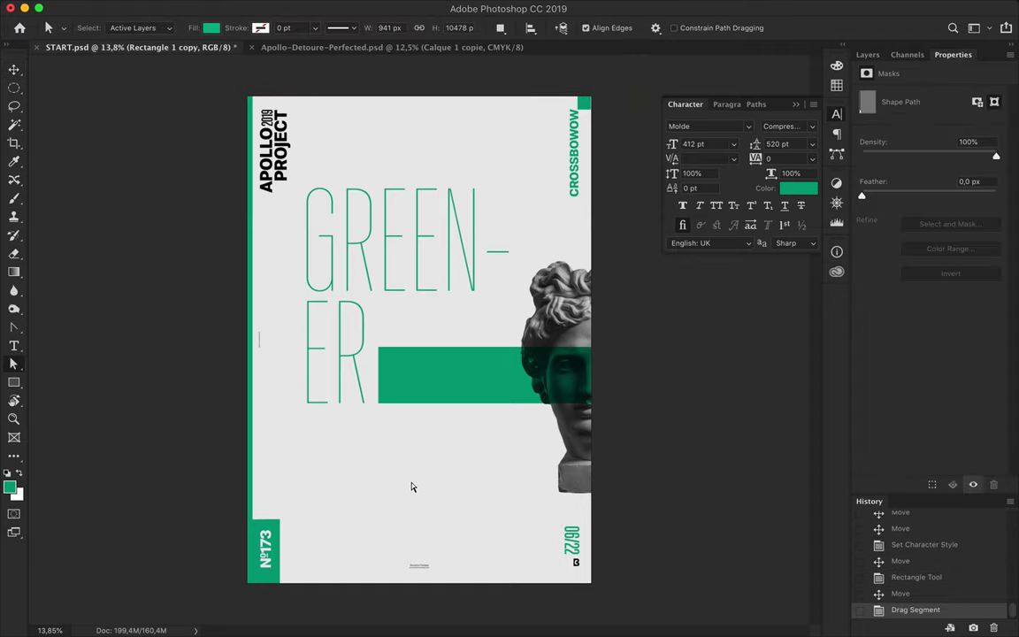
{"action": "scroll", "coordinate": [592, 173], "scroll_direction": "up", "scroll_amount": 2}
{"action": "key", "text": "v"}
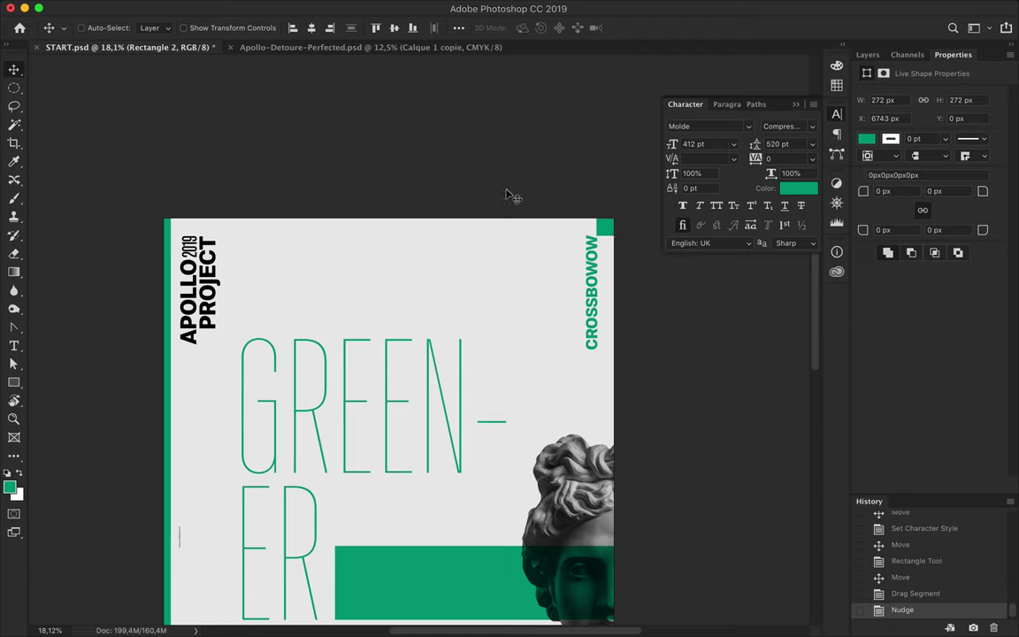
{"action": "scroll", "coordinate": [513, 194], "scroll_direction": "down", "scroll_amount": 1}
Nudge the GREEN-ER text layer slightly and set the rectangle fill to none
{"action": "left_click", "coordinate": [457, 248]}
{"action": "key", "text": "Down"}
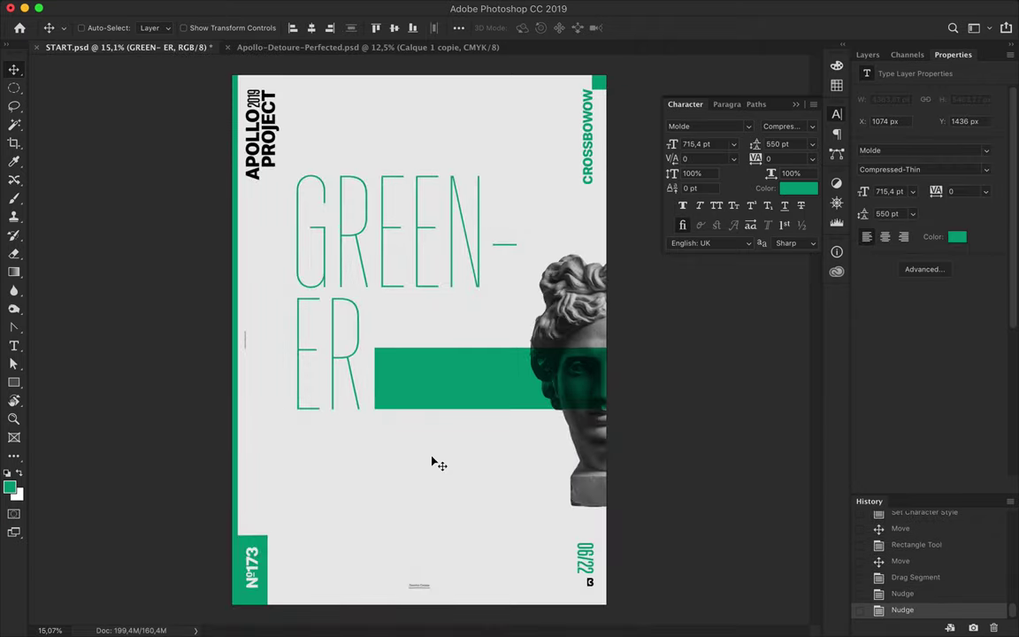
{"action": "scroll", "coordinate": [435, 463], "scroll_direction": "down", "scroll_amount": 1}
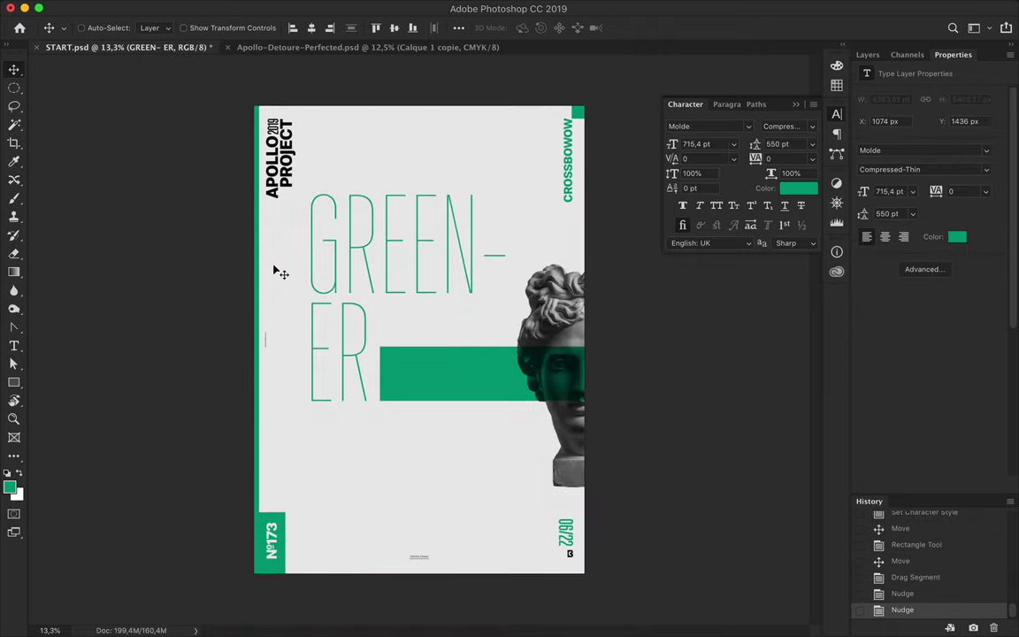
{"action": "key", "text": "u"}
{"action": "left_click", "coordinate": [157, 27]}
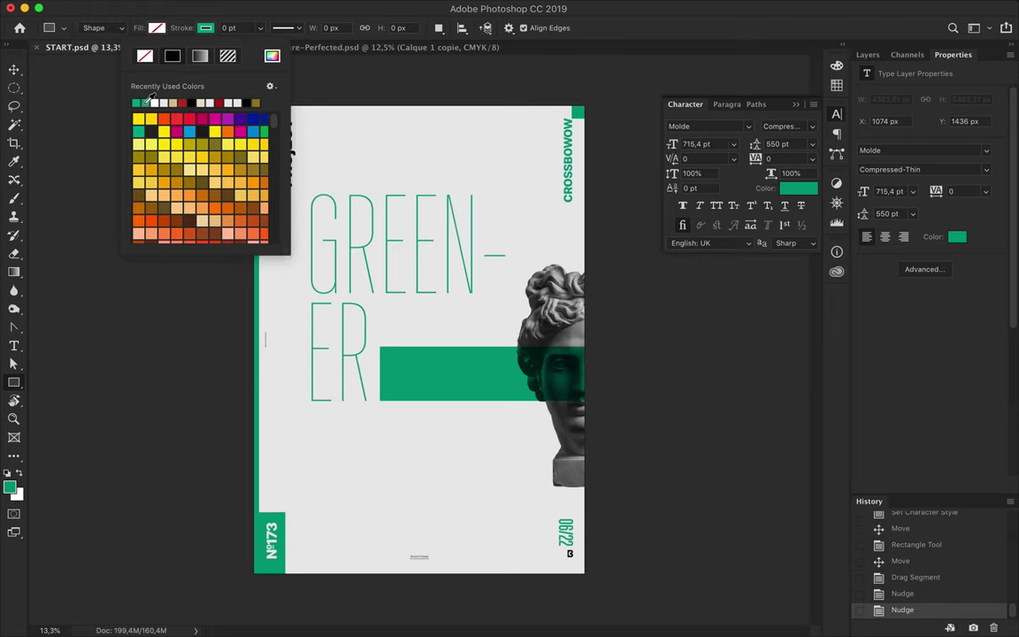
Draw an unfilled outline box over the APOLLO title and position it around the title
{"action": "left_click_drag", "start_coordinate": [309, 96], "coordinate": [254, 207]}
{"action": "type", "text": "5"}
{"action": "key", "text": "Return"}
{"action": "key", "text": "a"}
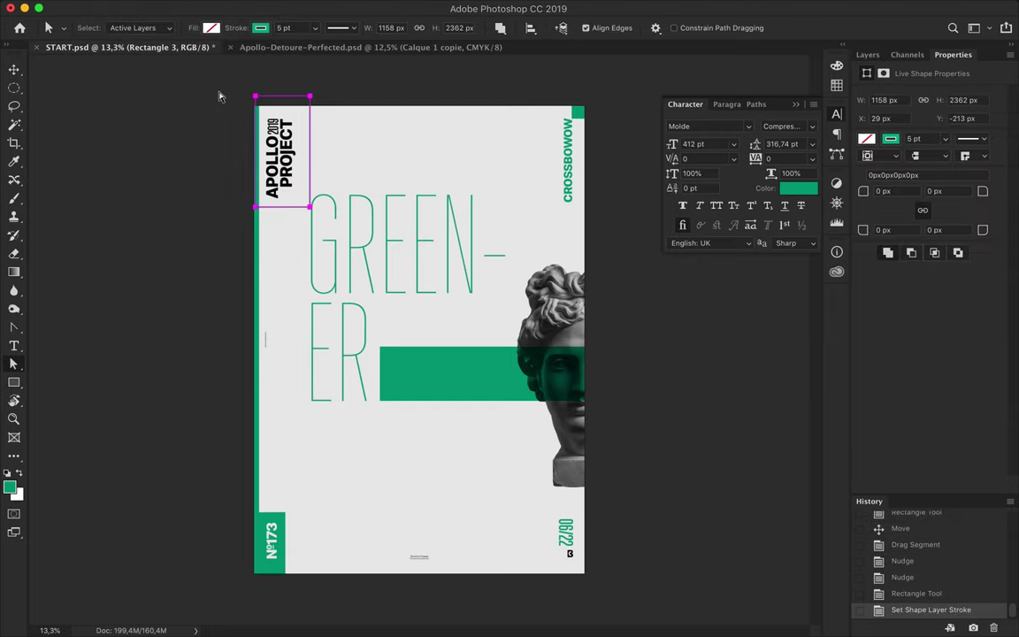
{"action": "key", "text": "v"}
{"action": "left_click_drag", "start_coordinate": [301, 157], "coordinate": [301, 158]}
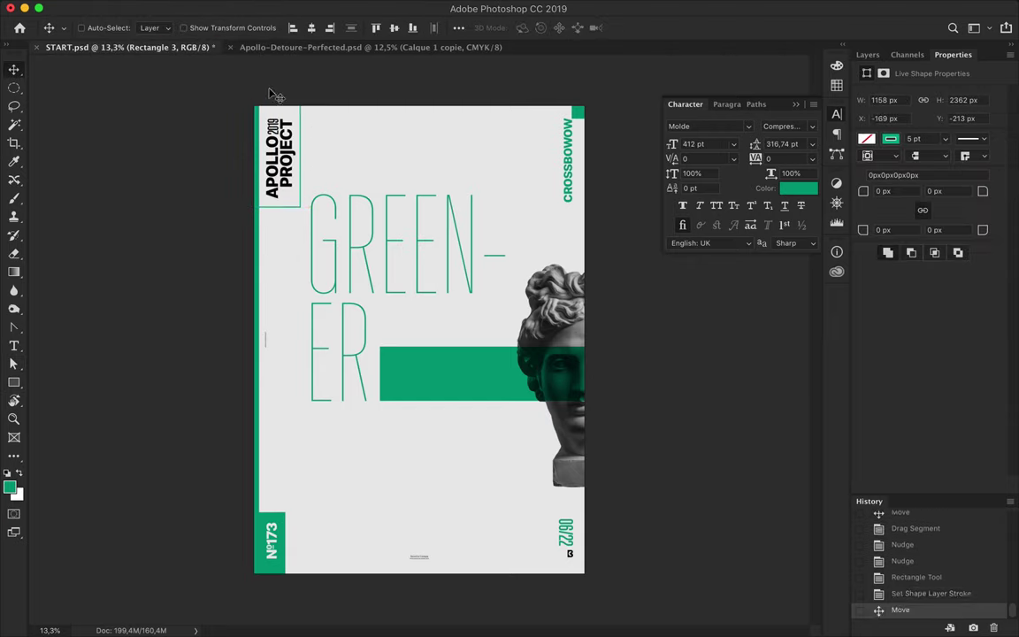
Give the title box a green outline with a 15 pt stroke width
{"action": "key", "text": "a"}
{"action": "left_click", "coordinate": [260, 27]}
{"action": "left_click", "coordinate": [191, 100]}
{"action": "left_click", "coordinate": [285, 27]}
{"action": "type", "text": "11"}
{"action": "key", "text": "Return"}
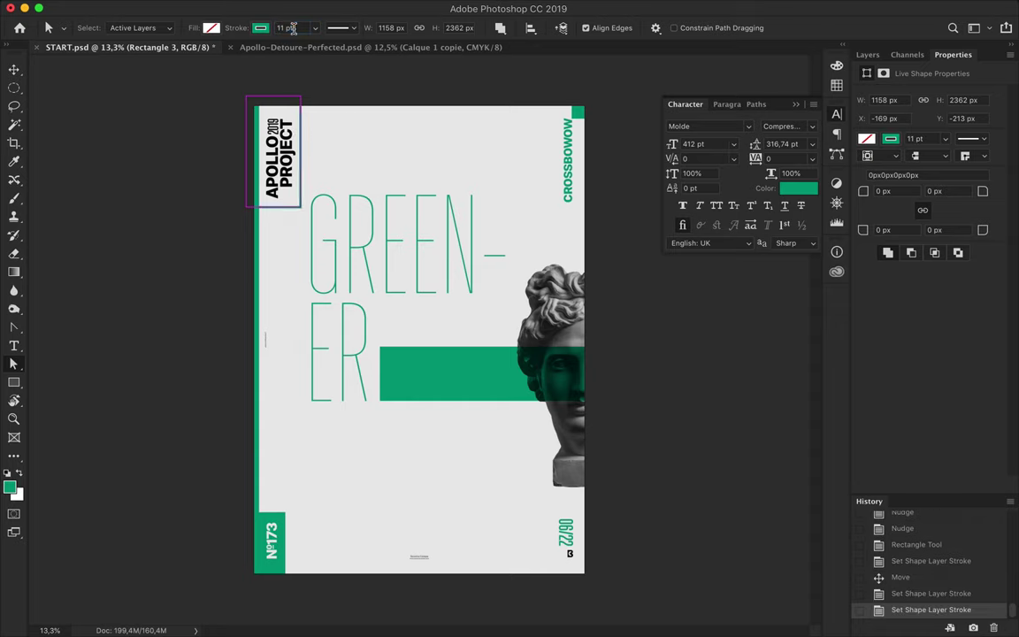
{"action": "left_click", "coordinate": [285, 27]}
{"action": "type", "text": "15"}
{"action": "key", "text": "Return"}
Alt-drag a copy of the Apollo head to the poster's bottom-left
{"action": "key", "text": "v"}
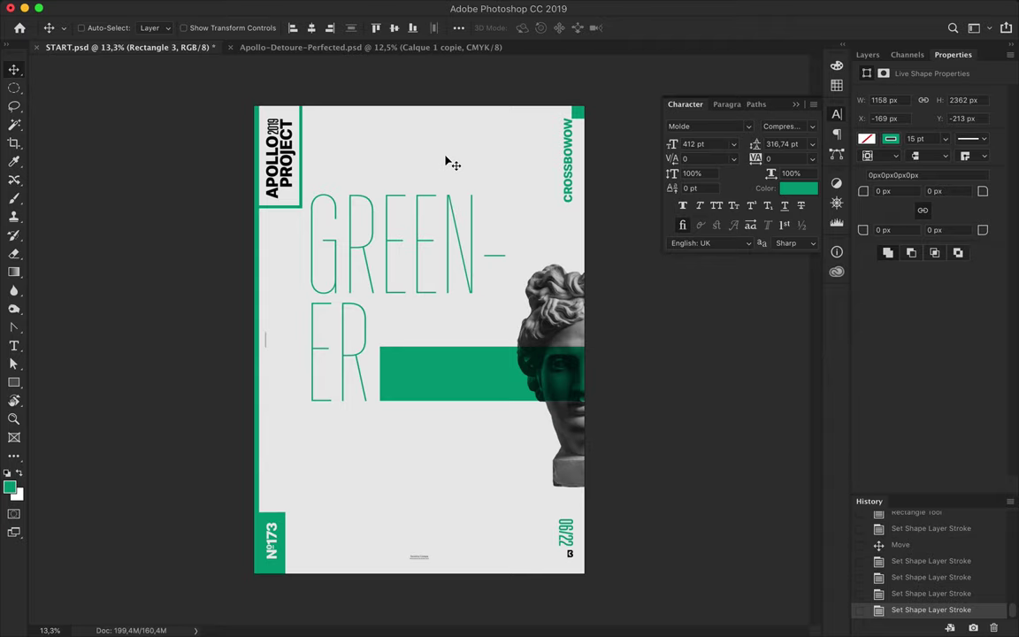
{"action": "left_click_drag", "start_coordinate": [530, 281], "coordinate": [375, 528]}
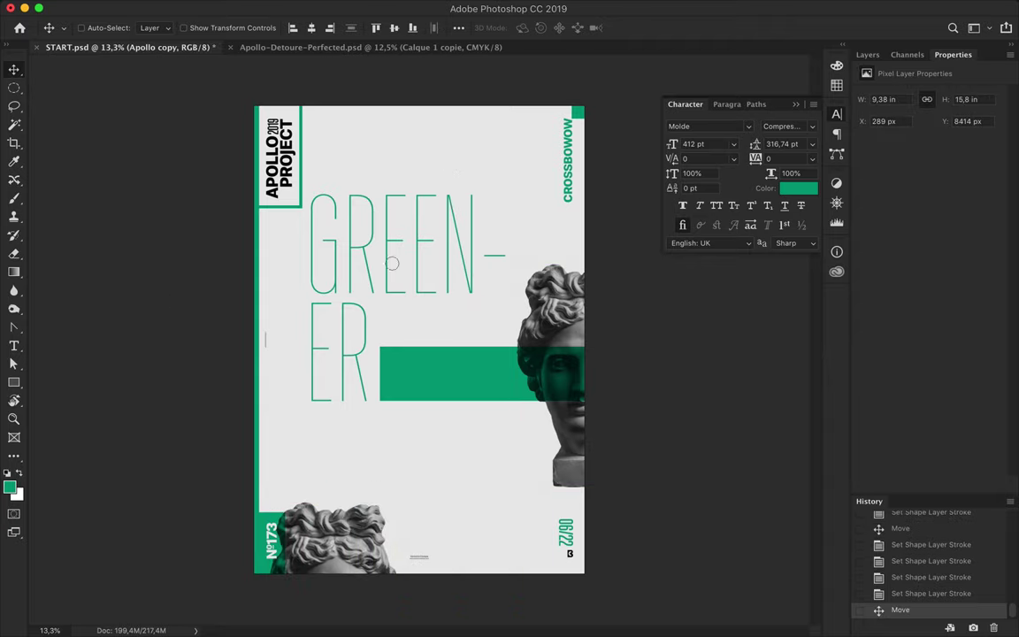
{"action": "key", "text": "u"}
{"action": "scroll", "coordinate": [450, 461], "scroll_direction": "up", "scroll_amount": 3}
Draw a green outline ring and move it into the row of rings
{"action": "left_click", "coordinate": [206, 28]}
{"action": "left_click", "coordinate": [238, 29]}
{"action": "left_click_drag", "start_coordinate": [434, 516], "coordinate": [482, 565]}
{"action": "scroll", "coordinate": [477, 557], "scroll_direction": "down", "scroll_amount": 2}
{"action": "key", "text": "v"}
{"action": "mouse_move", "coordinate": [441, 470]}
{"action": "left_mouse_down"}
{"action": "mouse_move", "coordinate": [496, 481]}
{"action": "mouse_move", "coordinate": [398, 477]}
{"action": "left_mouse_up"}
Distribute the rings by left edges and shrink the row with Free Transform
{"action": "left_click", "coordinate": [399, 478], "text": "ctrl+shift"}
{"action": "left_click", "coordinate": [458, 27]}
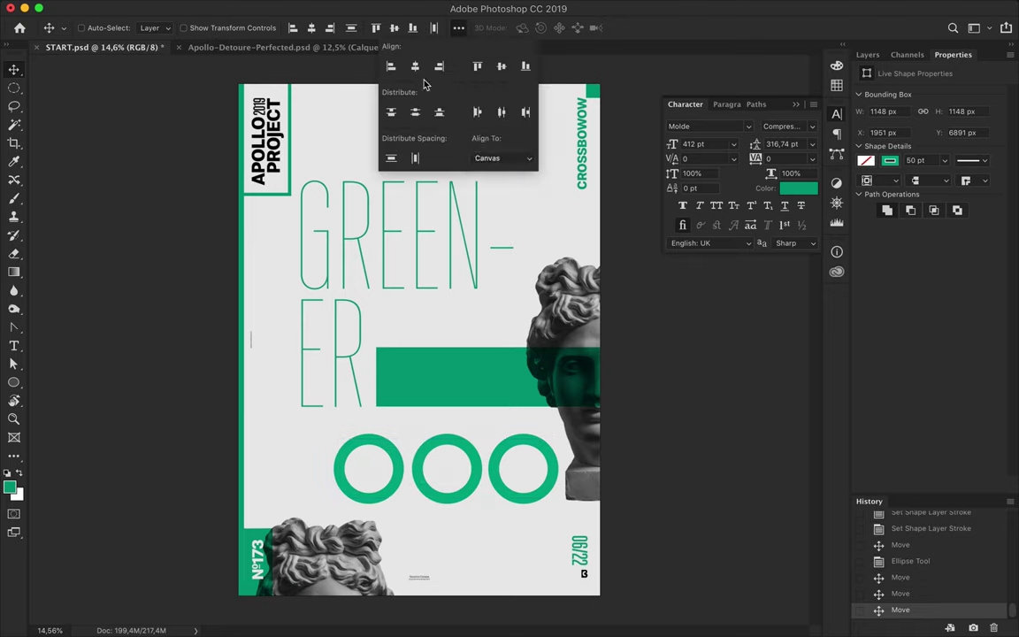
{"action": "left_click", "coordinate": [478, 112]}
{"action": "key", "text": "ctrl+t"}
{"action": "mouse_move", "coordinate": [334, 468]}
{"action": "left_mouse_down"}
{"action": "mouse_move", "coordinate": [378, 467]}
{"action": "mouse_move", "coordinate": [402, 433]}
{"action": "left_mouse_up"}
{"action": "key", "text": "Return"}
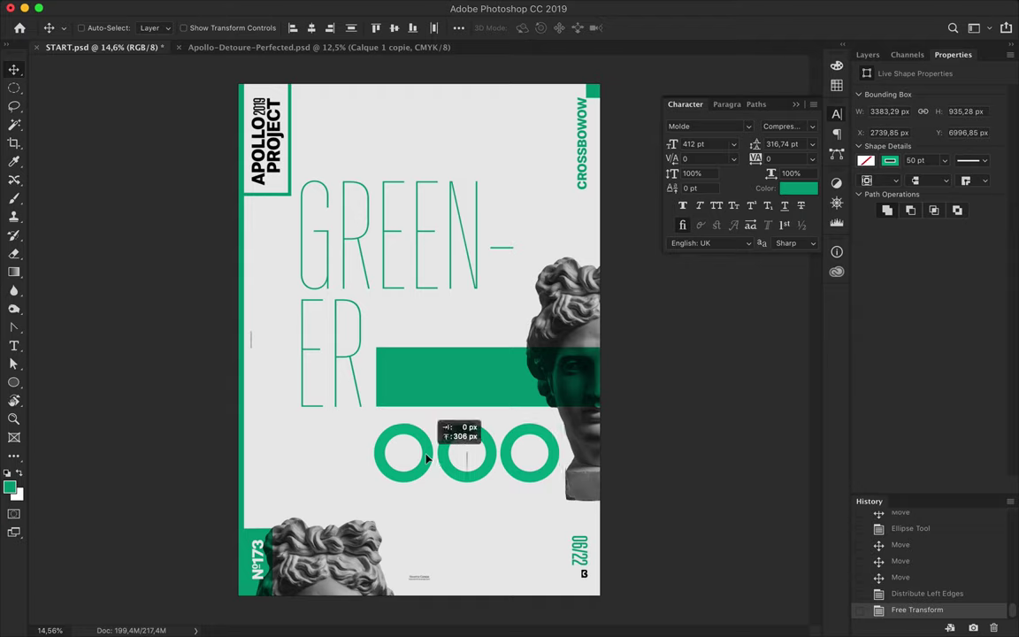
Copy a ring up over the statue's head, fill it solid green, and set it to Multiply
{"action": "left_click_drag", "start_coordinate": [551, 437], "coordinate": [549, 301]}
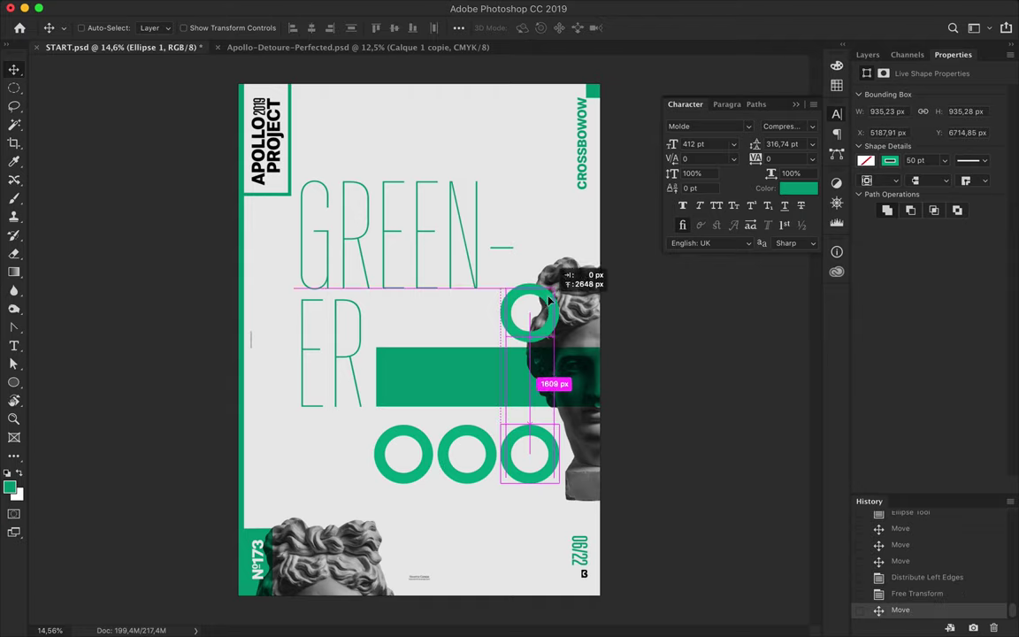
{"action": "key", "text": "a"}
{"action": "left_click", "coordinate": [211, 28]}
{"action": "left_click", "coordinate": [142, 99]}
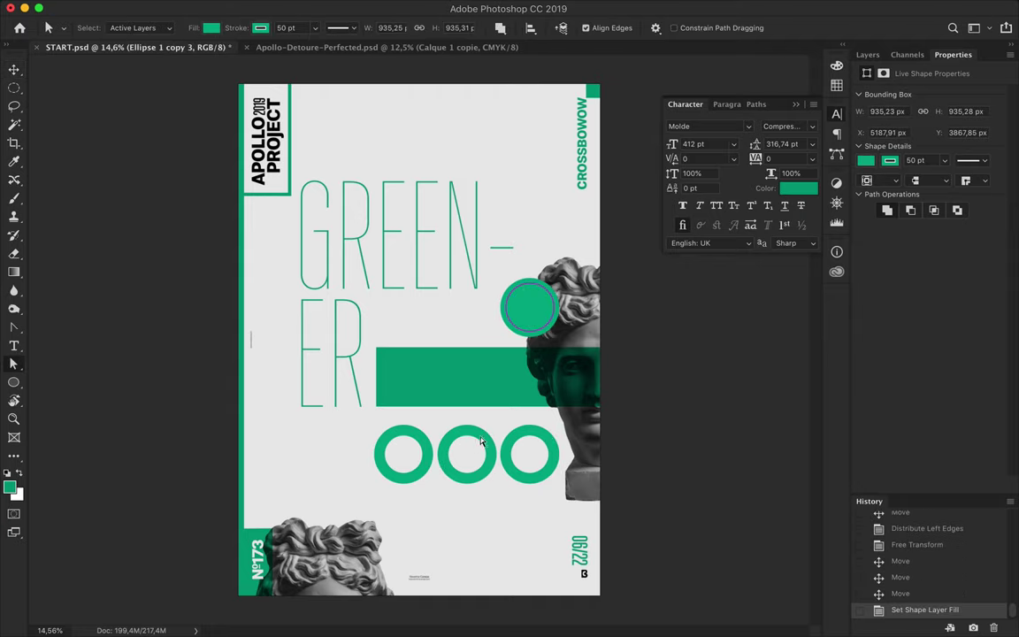
{"action": "key", "text": "v"}
{"action": "left_click", "coordinate": [867, 54]}
{"action": "left_click", "coordinate": [901, 93]}
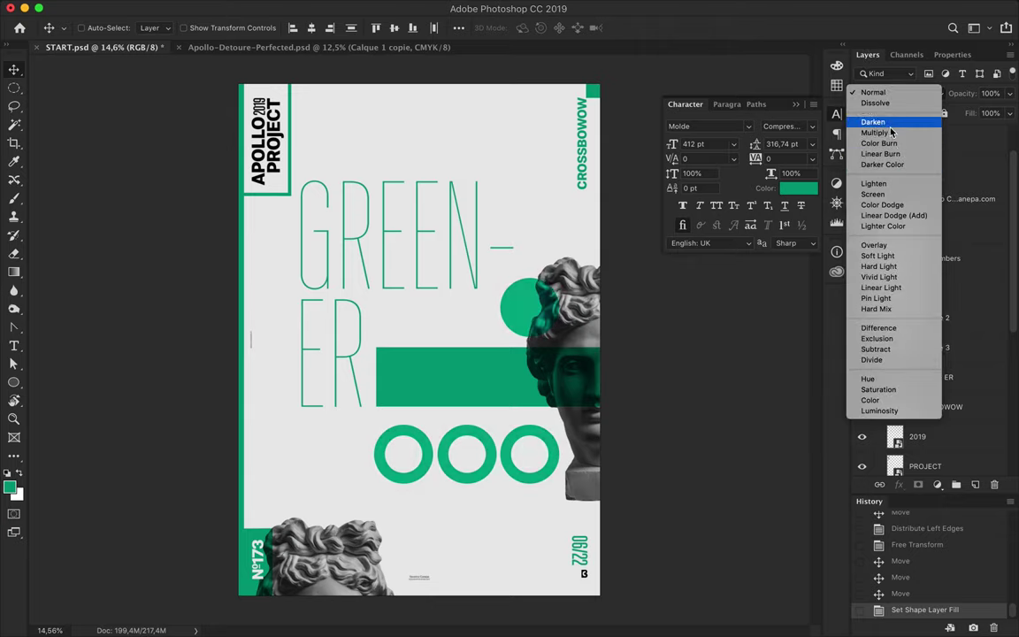
{"action": "left_click", "coordinate": [883, 132]}
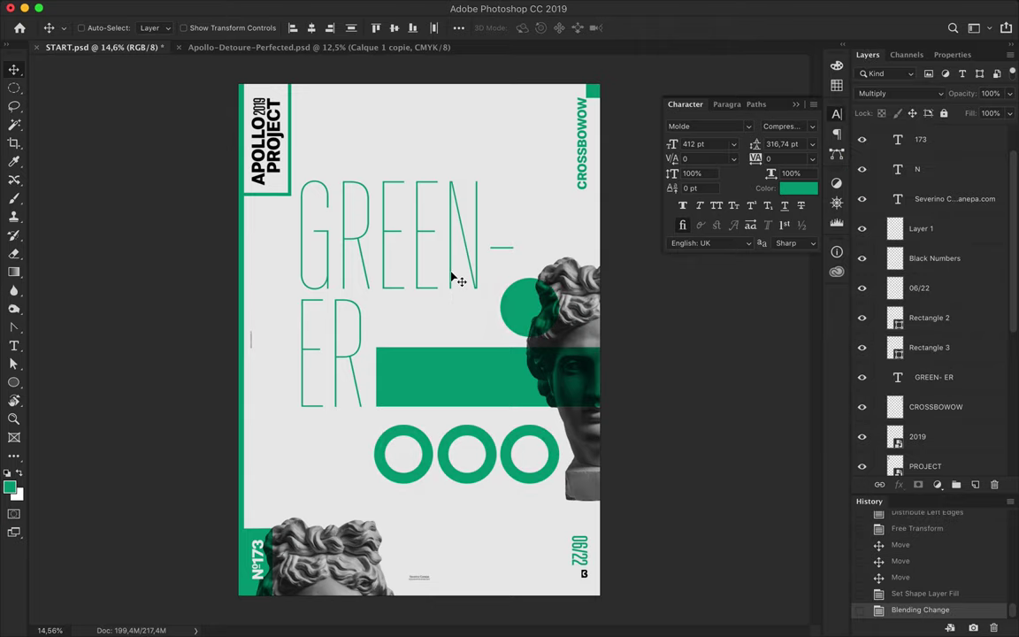
Try a heavier GREEN-ER weight, revert to thin, and move it below the PROJECT layer
{"action": "left_click", "coordinate": [453, 280]}
{"action": "key", "text": "t"}
{"action": "left_click", "coordinate": [300, 27]}
{"action": "key", "text": "Down"}
{"action": "key", "text": "Down"}
{"action": "key", "text": "Down"}
{"action": "key", "text": "Down"}
{"action": "key", "text": "Down"}
{"action": "key", "text": "Down"}
{"action": "key", "text": "Down"}
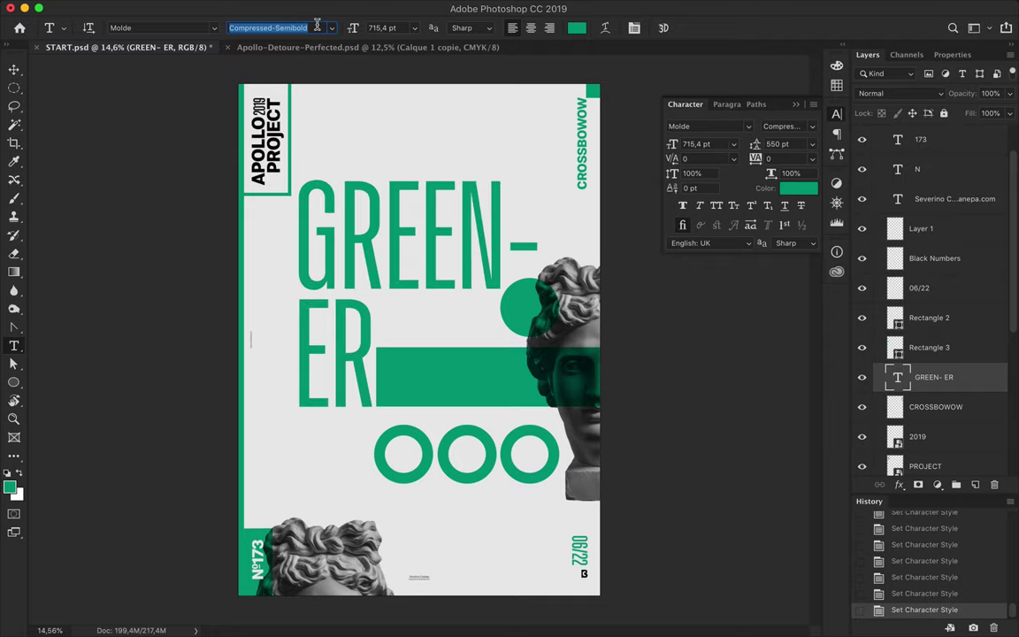
{"action": "key", "text": "Up"}
{"action": "key", "text": "Up"}
{"action": "key", "text": "Up"}
{"action": "key", "text": "v"}
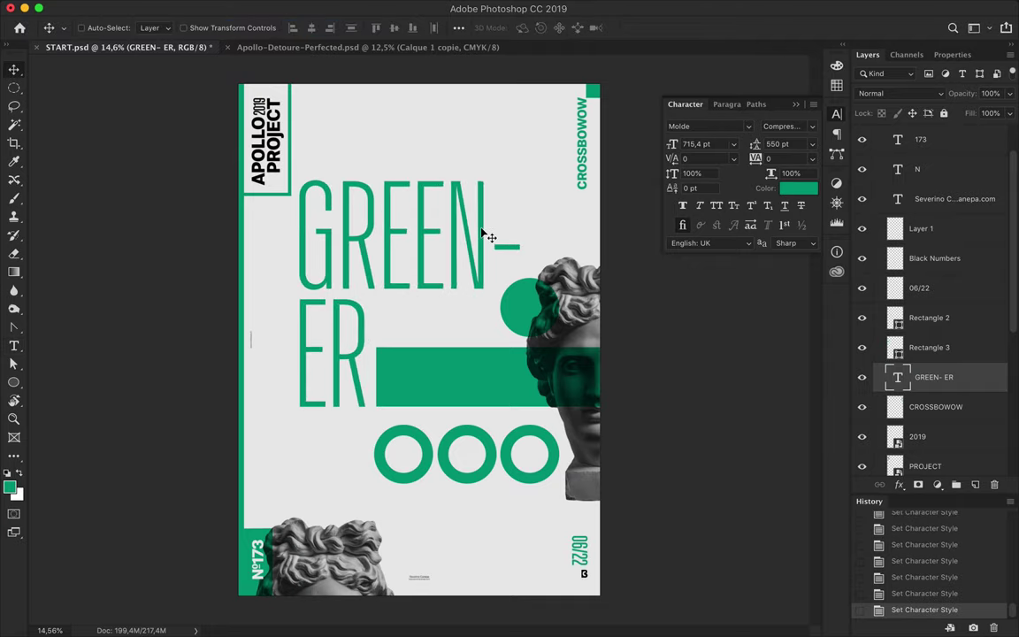
{"action": "left_click_drag", "start_coordinate": [903, 298], "coordinate": [910, 342]}
Build a green-to-transparent gradient by sampling the poster green for both stops
{"action": "key", "text": "i"}
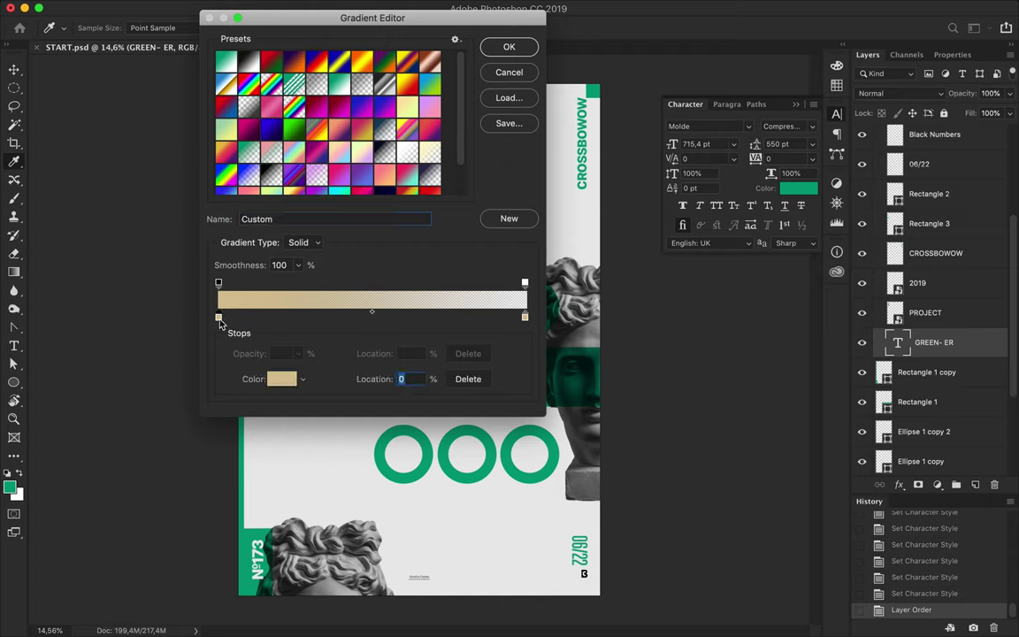
{"action": "double_click", "coordinate": [219, 317]}
{"action": "left_click", "coordinate": [669, 74]}
{"action": "key", "text": "Return"}
{"action": "double_click", "coordinate": [524, 317]}
{"action": "left_click", "coordinate": [670, 73]}
{"action": "key", "text": "Return"}
{"action": "key", "text": "Return"}
Add a new layer and paint a trial green fade across the top, then undo it
{"action": "left_click", "coordinate": [975, 484]}
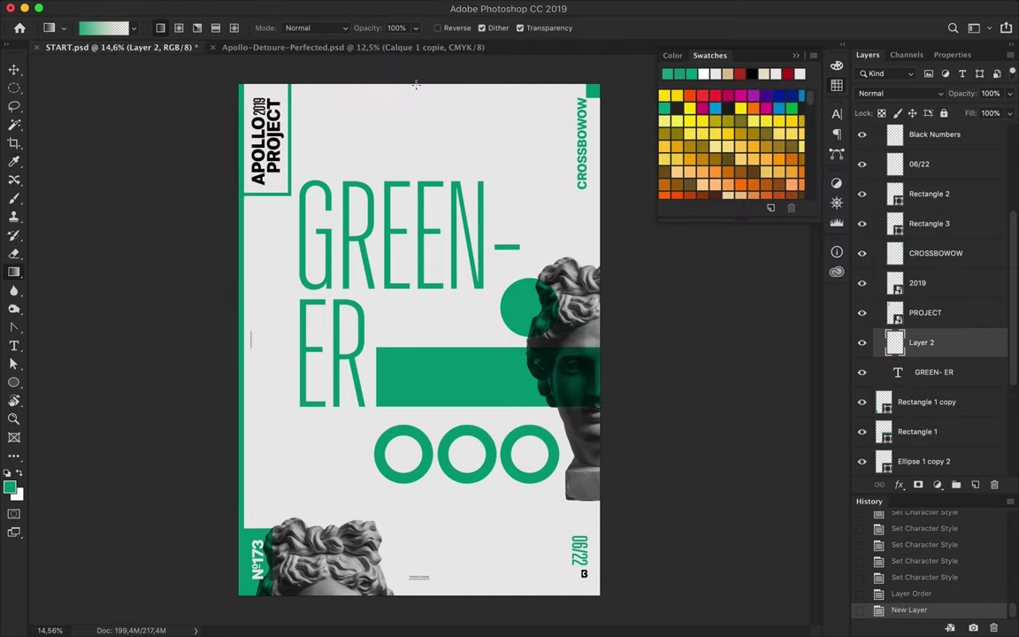
{"action": "left_click_drag", "start_coordinate": [416, 175], "coordinate": [415, 175]}
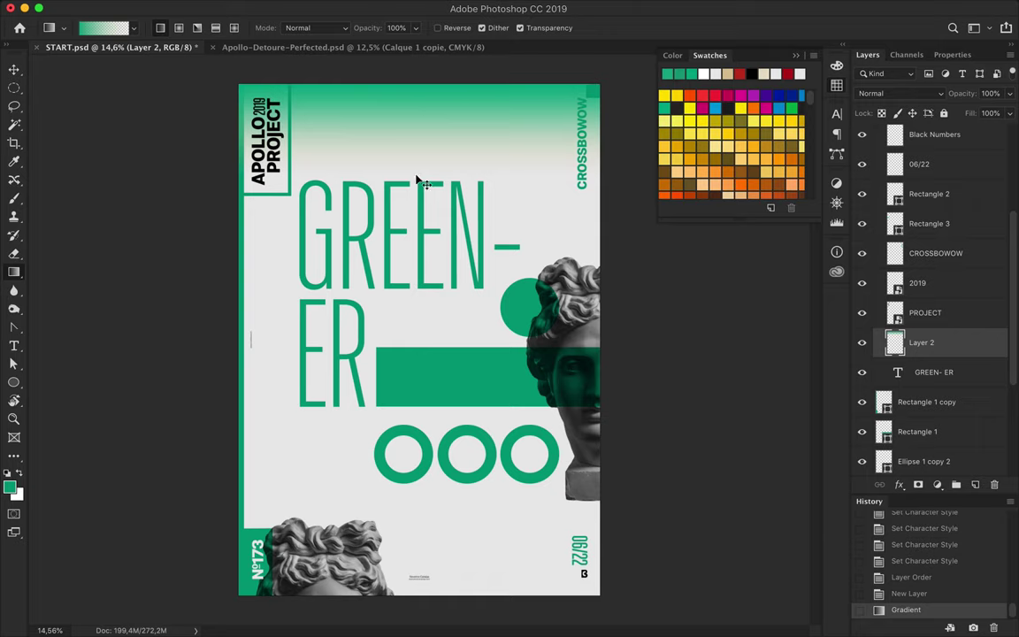
{"action": "key", "text": "ctrl+z"}
{"action": "left_click", "coordinate": [103, 27]}
Rework the right gradient stop colour and the gradient settings
{"action": "double_click", "coordinate": [525, 317]}
{"action": "left_click", "coordinate": [846, 164]}
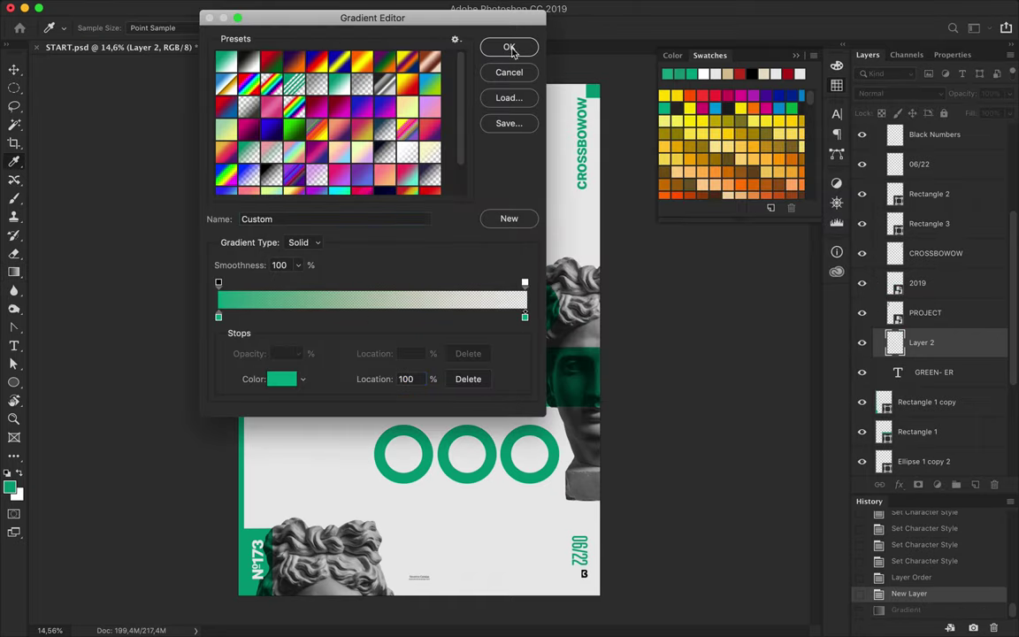
{"action": "left_click", "coordinate": [508, 47]}
{"action": "left_click", "coordinate": [103, 28]}
{"action": "key", "text": "Return"}
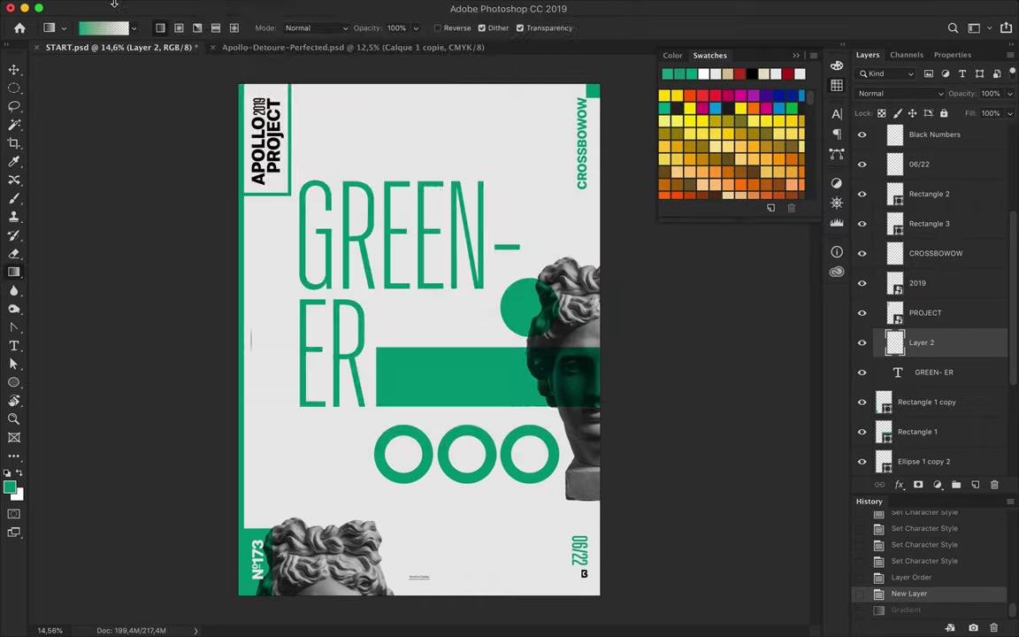
{"action": "left_click", "coordinate": [103, 27]}
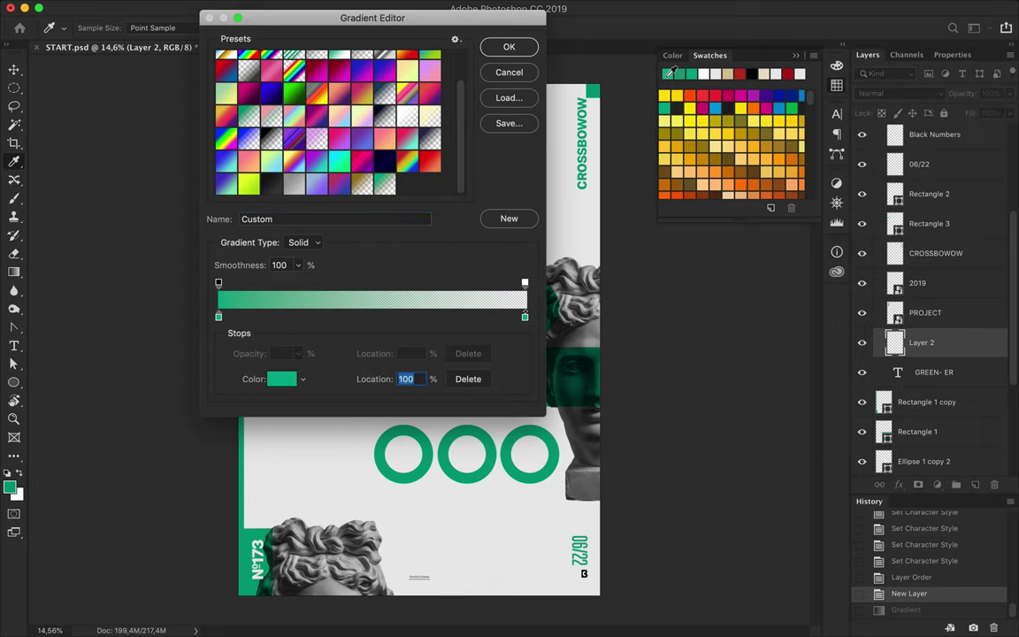
{"action": "key", "text": "Return"}
Paint a radial green blob near the centre, set it to Multiply, and shift it right
{"action": "left_click_drag", "start_coordinate": [425, 84], "coordinate": [426, 129]}
{"action": "key", "text": "ctrl+z"}
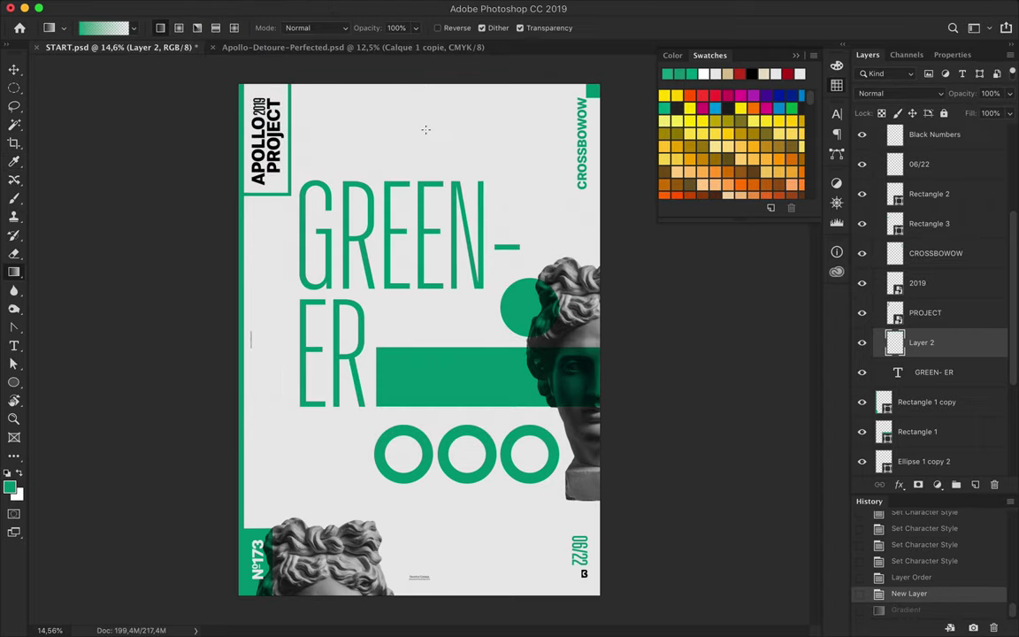
{"action": "left_click_drag", "start_coordinate": [412, 323], "coordinate": [412, 363]}
{"action": "key", "text": "v"}
{"action": "left_click", "coordinate": [911, 92]}
{"action": "left_click", "coordinate": [875, 133]}
{"action": "mouse_move", "coordinate": [412, 324]}
{"action": "left_mouse_down"}
{"action": "mouse_move", "coordinate": [424, 334]}
{"action": "mouse_move", "coordinate": [585, 330]}
{"action": "left_mouse_up"}
Warp the green blob, bending it down and left toward the ER lettering
{"action": "key", "text": "ctrl+t"}
{"action": "right_click", "coordinate": [460, 160]}
{"action": "left_click", "coordinate": [514, 230]}
{"action": "left_click_drag", "start_coordinate": [412, 173], "coordinate": [375, 508]}
{"action": "left_click_drag", "start_coordinate": [444, 203], "coordinate": [298, 206]}
{"action": "mouse_move", "coordinate": [413, 204]}
{"action": "left_mouse_down"}
{"action": "mouse_move", "coordinate": [295, 336]}
{"action": "mouse_move", "coordinate": [267, 435]}
{"action": "left_mouse_up"}
{"action": "left_click_drag", "start_coordinate": [506, 204], "coordinate": [508, 342]}
Refine the warp into a swirl stretching from top right down-left, and apply it
{"action": "left_click_drag", "start_coordinate": [506, 172], "coordinate": [546, 223]}
{"action": "left_click_drag", "start_coordinate": [556, 123], "coordinate": [475, 116]}
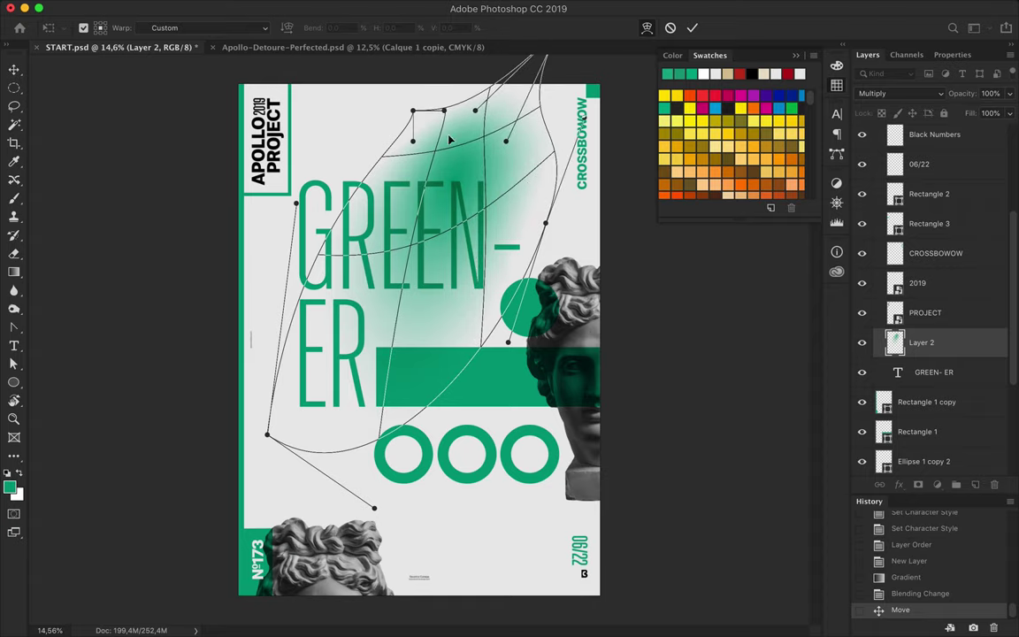
{"action": "left_click_drag", "start_coordinate": [413, 140], "coordinate": [361, 157]}
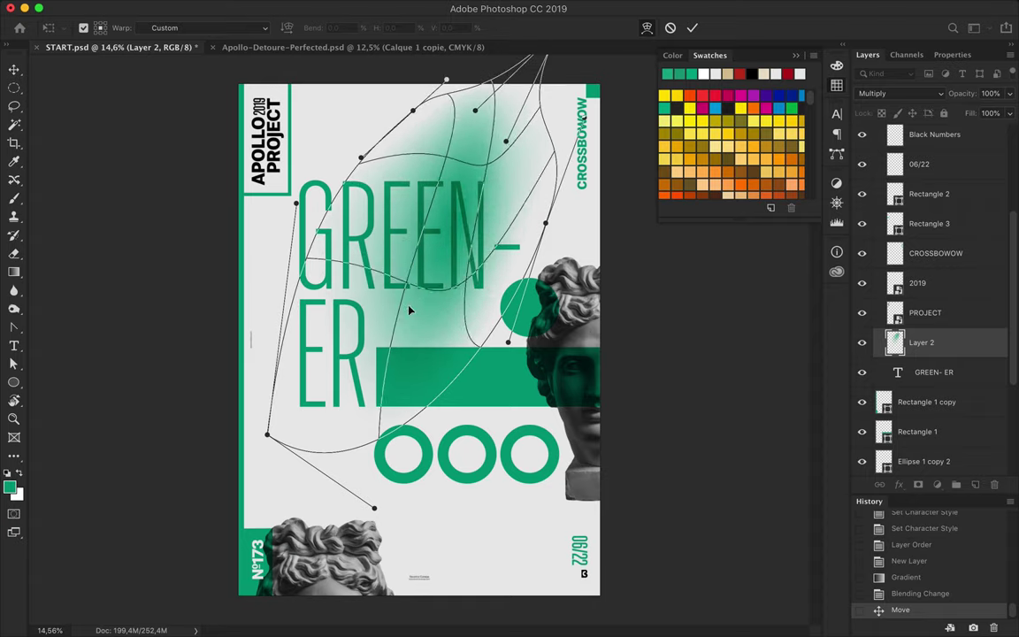
{"action": "mouse_move", "coordinate": [372, 272]}
{"action": "left_mouse_down"}
{"action": "mouse_move", "coordinate": [247, 249]}
{"action": "mouse_move", "coordinate": [324, 404]}
{"action": "mouse_move", "coordinate": [358, 501]}
{"action": "left_mouse_up"}
{"action": "left_click_drag", "start_coordinate": [447, 135], "coordinate": [475, 160]}
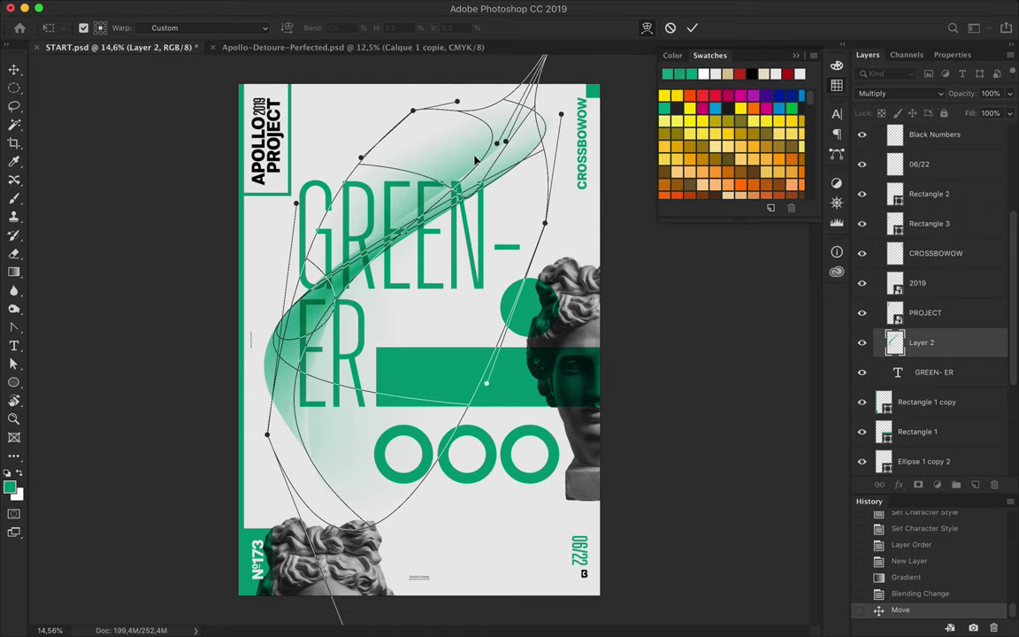
{"action": "key", "text": "Return"}
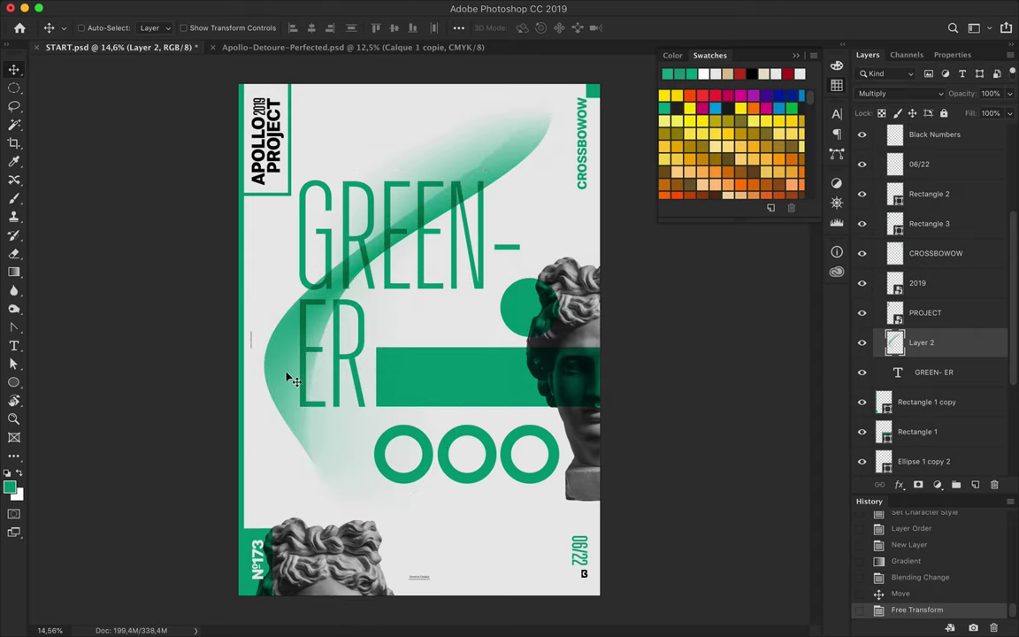
Duplicate GREEN-ER, set the copy to Multiply, and push it to the poster's bottom edge
{"action": "left_click_drag", "start_coordinate": [277, 376], "coordinate": [280, 377]}
{"action": "left_click_drag", "start_coordinate": [423, 277], "coordinate": [524, 551]}
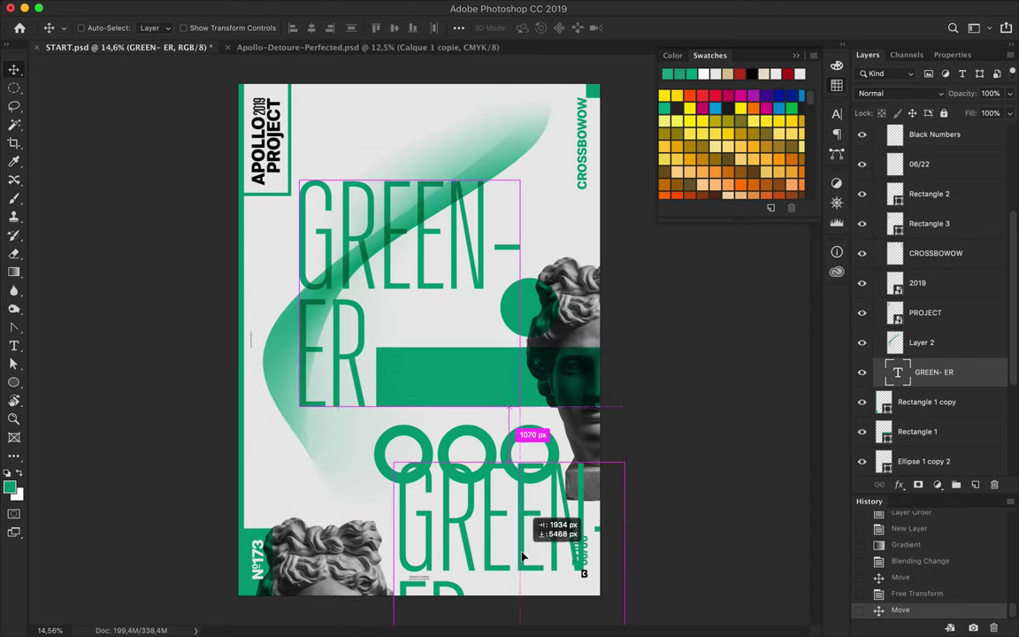
{"action": "left_click", "coordinate": [934, 402], "text": "shift"}
{"action": "left_click", "coordinate": [932, 95]}
{"action": "left_click", "coordinate": [885, 131]}
{"action": "mouse_move", "coordinate": [561, 496]}
{"action": "left_mouse_down"}
{"action": "mouse_move", "coordinate": [549, 597]}
{"action": "mouse_move", "coordinate": [509, 594]}
{"action": "mouse_move", "coordinate": [405, 51]}
{"action": "mouse_move", "coordinate": [254, 47]}
{"action": "left_mouse_up"}
Close the Apollo document without saving and move the second copy to the top right
{"action": "left_click", "coordinate": [254, 47]}
{"action": "key", "text": "super+d"}
{"action": "mouse_move", "coordinate": [362, 229]}
{"action": "left_mouse_down"}
{"action": "mouse_move", "coordinate": [559, 137]}
{"action": "mouse_move", "coordinate": [535, 66]}
{"action": "left_mouse_up"}
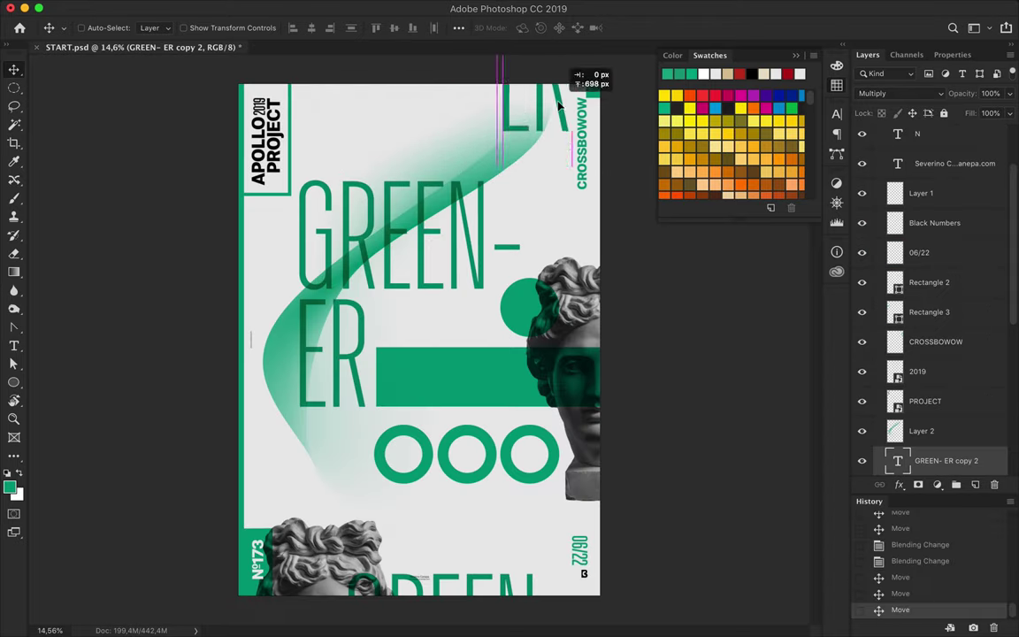
{"action": "scroll", "coordinate": [209, 164], "scroll_direction": "up", "scroll_amount": 2}
Draw a thin green line beside the title box and add a shorter copy below it
{"action": "scroll", "coordinate": [228, 270], "scroll_direction": "up", "scroll_amount": 1}
{"action": "left_click", "coordinate": [228, 270]}
{"action": "key", "text": "p"}
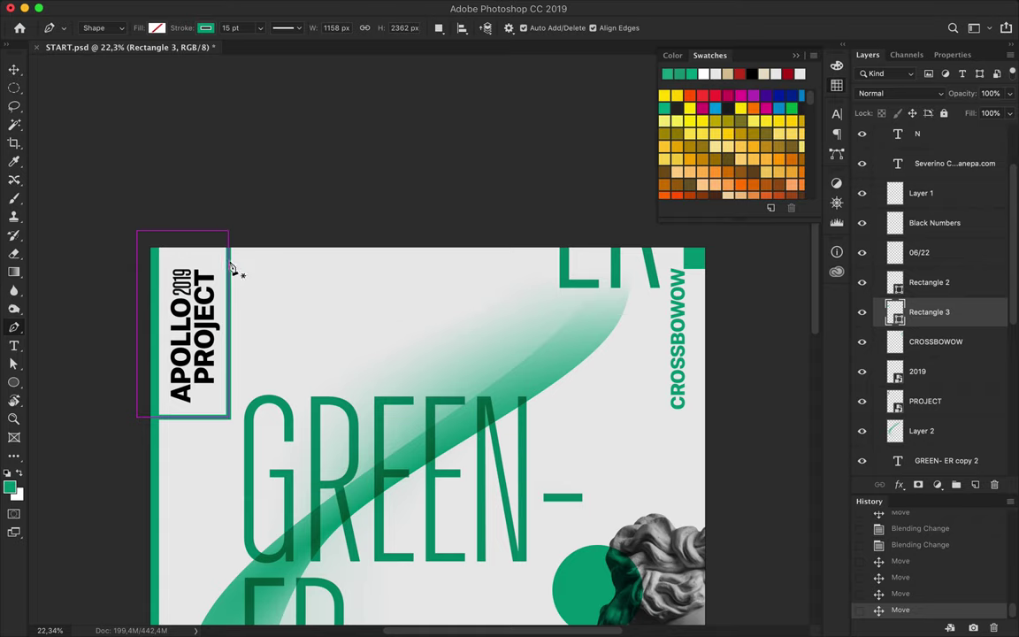
{"action": "left_click", "coordinate": [451, 260]}
{"action": "key", "text": "v"}
{"action": "left_click_drag", "start_coordinate": [347, 266], "coordinate": [353, 271]}
{"action": "key", "text": "a"}
{"action": "mouse_move", "coordinate": [451, 267]}
{"action": "left_mouse_down"}
{"action": "mouse_move", "coordinate": [307, 267]}
{"action": "mouse_move", "coordinate": [332, 279]}
{"action": "mouse_move", "coordinate": [312, 300]}
{"action": "mouse_move", "coordinate": [278, 301]}
{"action": "left_mouse_up"}
{"action": "key", "text": "v"}
Add further copies of the line with varying lengths
{"action": "key", "text": "a"}
{"action": "key", "text": "v"}
{"action": "key", "text": "a"}
{"action": "key", "text": "v"}
{"action": "scroll", "coordinate": [323, 332], "scroll_direction": "down", "scroll_amount": 3}
{"action": "scroll", "coordinate": [161, 311], "scroll_direction": "up", "scroll_amount": 3}
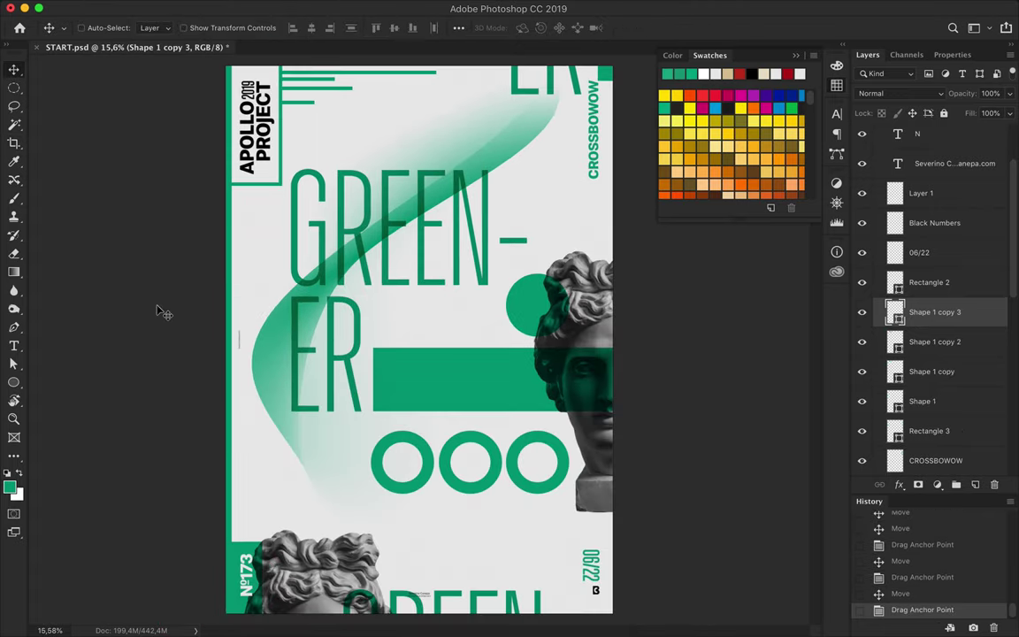
Set GREEN-ER to Medium weight, shrink it to about 41 percent, and move it up
{"action": "left_click", "coordinate": [256, 27]}
{"action": "left_click", "coordinate": [249, 260]}
{"action": "key", "text": "v"}
{"action": "key", "text": "ctrl+t"}
{"action": "left_click_drag", "start_coordinate": [801, 489], "coordinate": [514, 429]}
{"action": "mouse_move", "coordinate": [450, 352]}
{"action": "left_mouse_down"}
{"action": "mouse_move", "coordinate": [450, 264]}
{"action": "mouse_move", "coordinate": [461, 259]}
{"action": "left_mouse_up"}
Apply the GREEN-ER resize and set its blend mode back to Normal
{"action": "key", "text": "Return"}
{"action": "left_click", "coordinate": [868, 54]}
{"action": "left_click", "coordinate": [900, 92]}
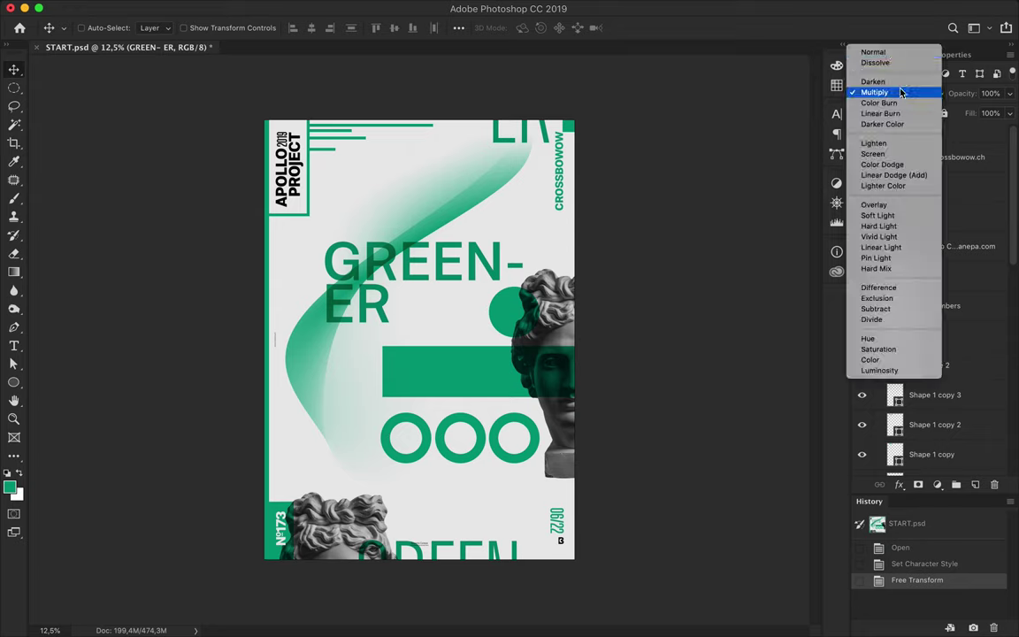
{"action": "left_click", "coordinate": [876, 50]}
Confirm the headline text colour and select the GREEN-ER copy 2 text layer
{"action": "key", "text": "t"}
{"action": "left_click", "coordinate": [575, 27]}
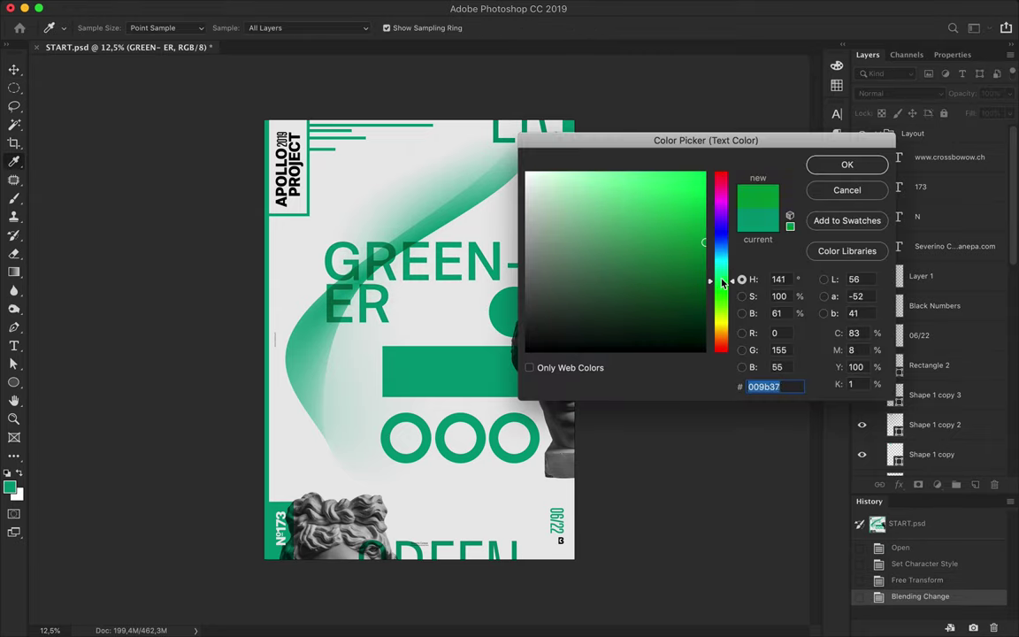
{"action": "key", "text": "Return"}
{"action": "key", "text": "v"}
{"action": "left_click", "coordinate": [387, 351]}
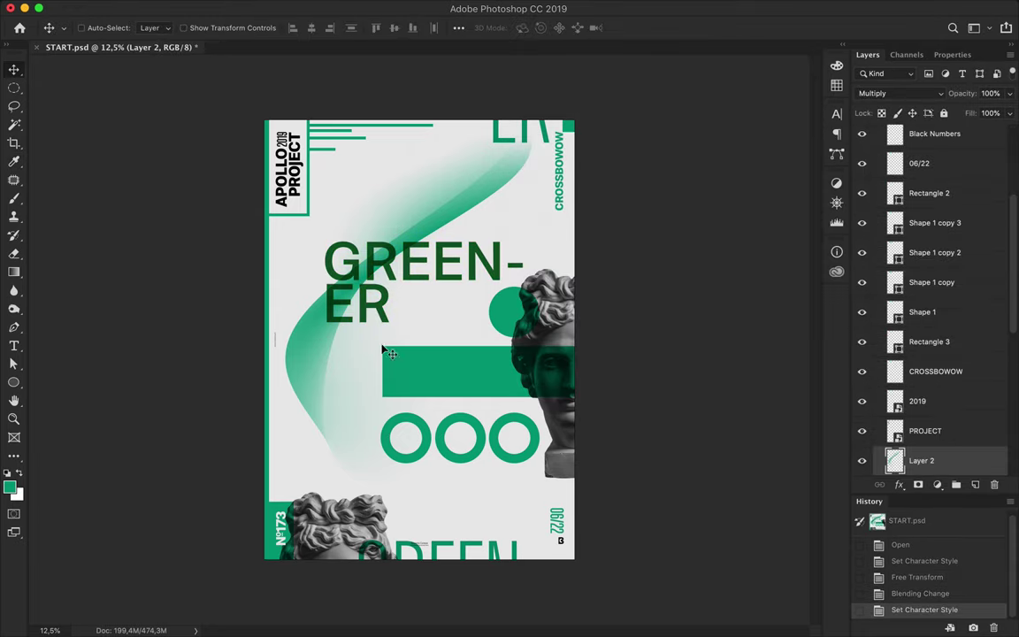
{"action": "left_click", "coordinate": [561, 181]}
{"action": "left_click", "coordinate": [511, 147]}
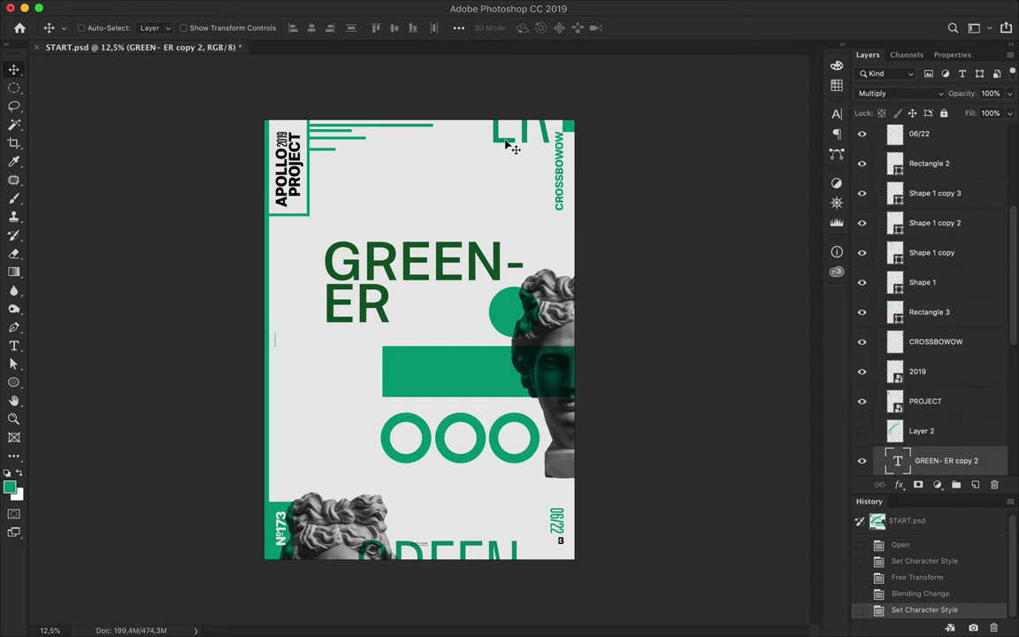
Give the GREEN-ER copy 2 text a brighter green than the sampled dark green
{"action": "key", "text": "t"}
{"action": "left_click", "coordinate": [575, 28]}
{"action": "left_click", "coordinate": [446, 270]}
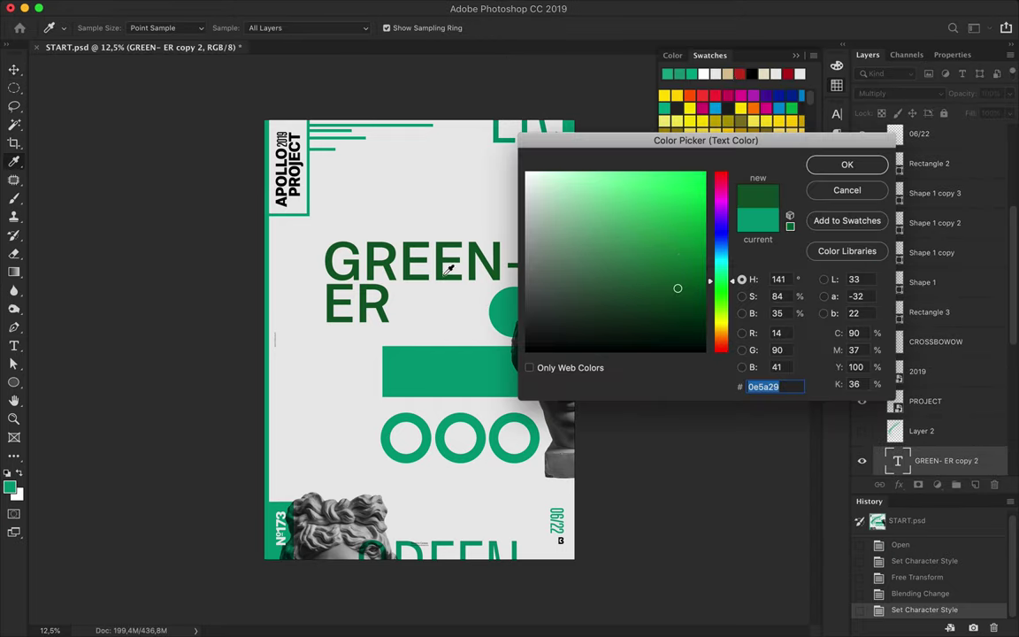
{"action": "left_click", "coordinate": [677, 241]}
{"action": "left_click", "coordinate": [824, 166]}
{"action": "key", "text": "v"}
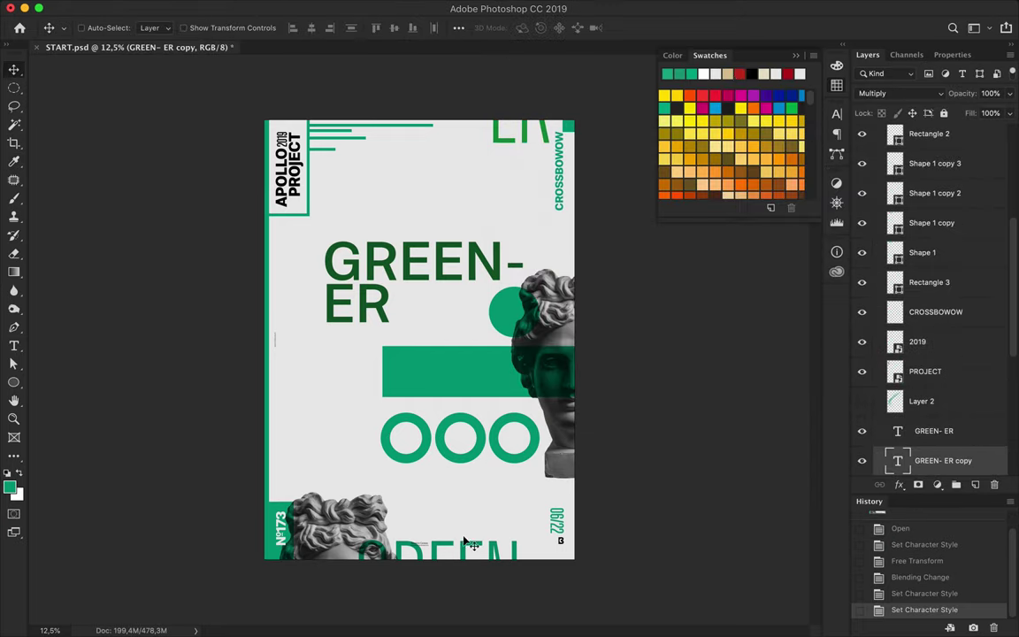
{"action": "key", "text": "t"}
{"action": "left_click", "coordinate": [575, 28]}
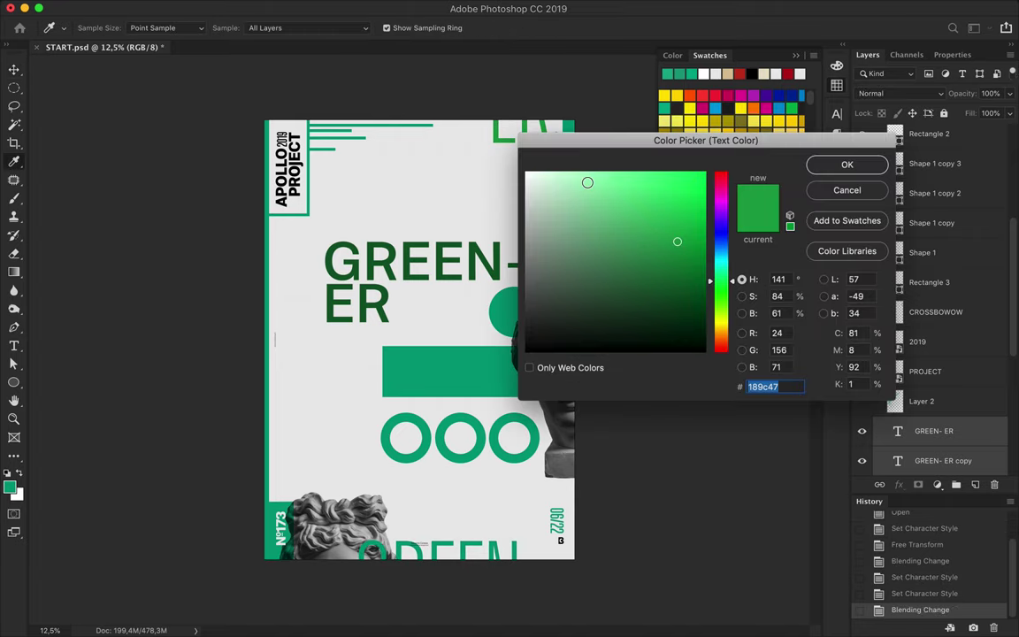
{"action": "left_click", "coordinate": [837, 168]}
Recolour the GREEN-ER headline to bright lime green 7bbe1b and commit the edit
{"action": "double_click", "coordinate": [897, 460]}
{"action": "left_click", "coordinate": [575, 28]}
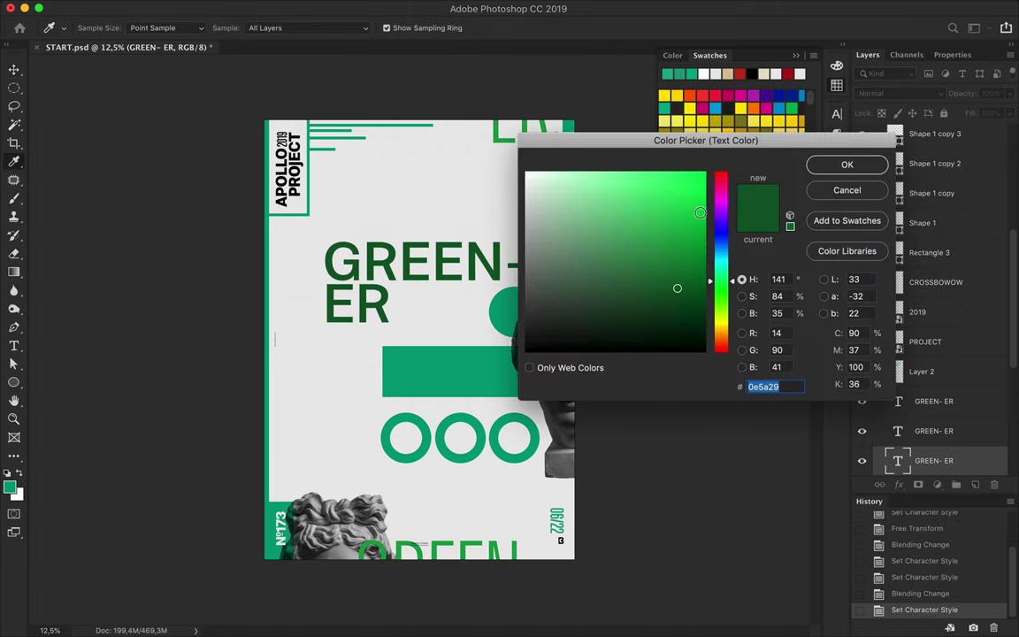
{"action": "left_click_drag", "start_coordinate": [733, 299], "coordinate": [732, 302]}
{"action": "left_click", "coordinate": [680, 226]}
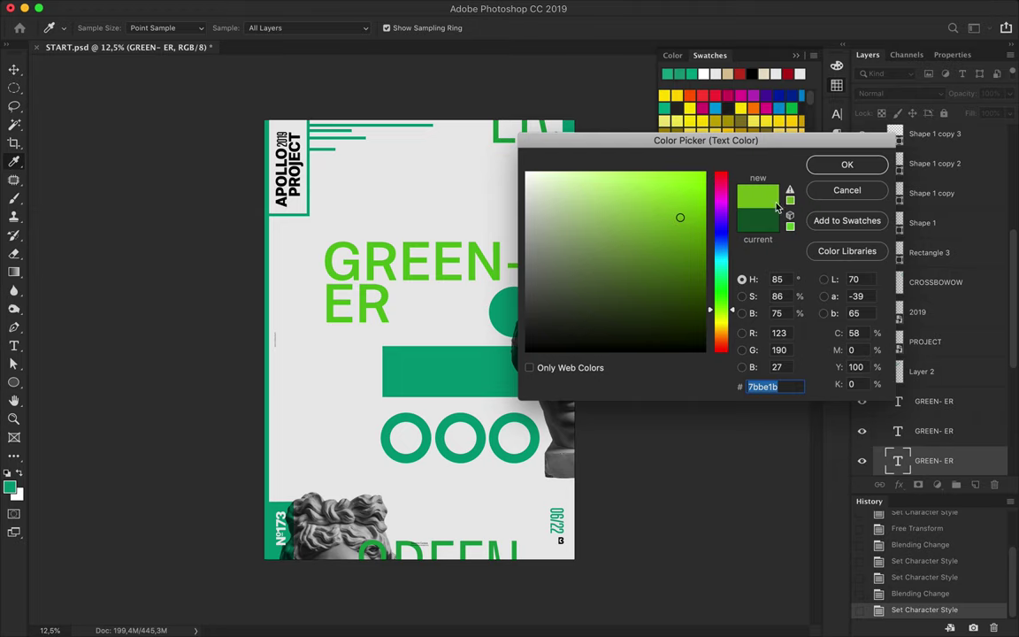
{"action": "left_click", "coordinate": [846, 164]}
{"action": "key", "text": "Escape"}
{"action": "key", "text": "v"}
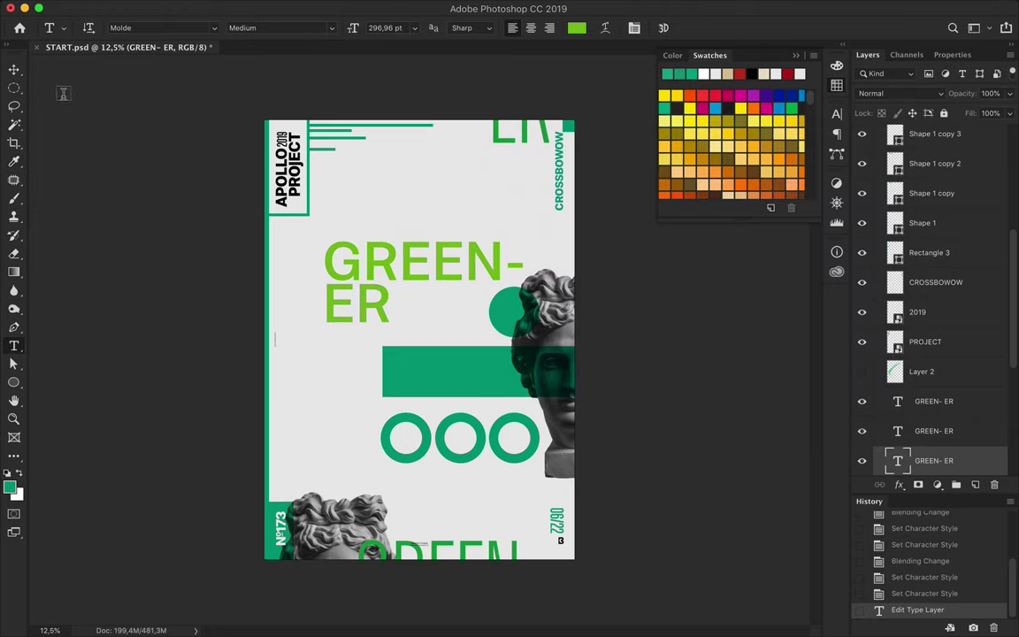
Select the Shape 1 copy 2 layer and sample a colour from the poster
{"action": "left_click", "coordinate": [336, 139]}
{"action": "key", "text": "a"}
{"action": "left_click", "coordinate": [196, 31]}
{"action": "key", "text": "Escape"}
{"action": "key", "text": "i"}
{"action": "left_click", "coordinate": [396, 222]}
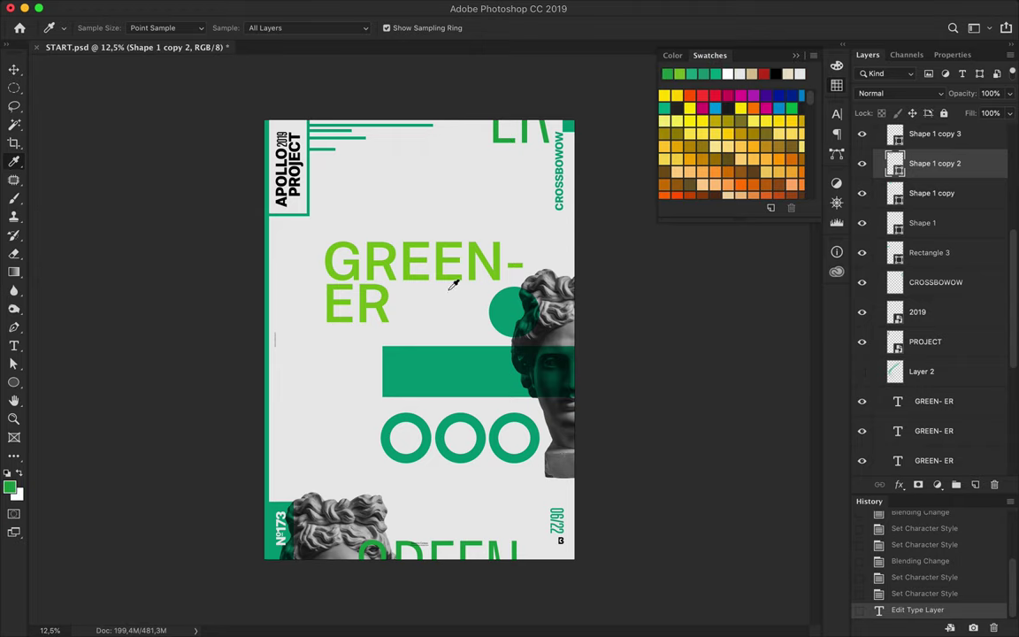
Undo the lime recolour, returning the headline to dark green
{"action": "key", "text": "ctrl+z"}
{"action": "key", "text": "ctrl+z"}
{"action": "key", "text": "v"}
{"action": "scroll", "coordinate": [496, 230], "scroll_direction": "up", "scroll_amount": 1}
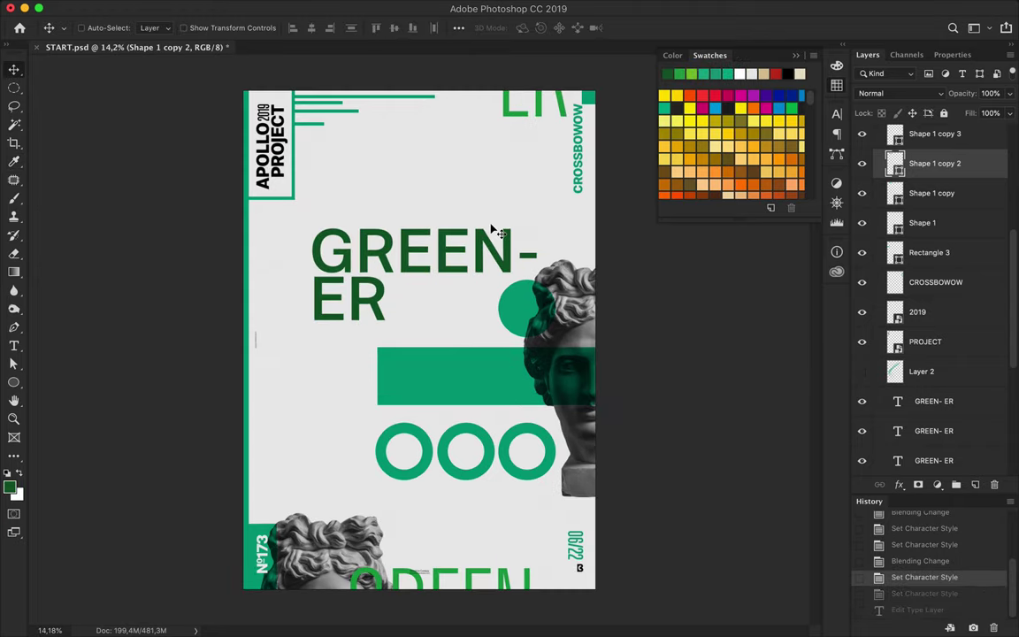
Set the shape fill colour to orange, discarding a stray ellipse
{"action": "key", "text": "a"}
{"action": "left_click", "coordinate": [196, 27]}
{"action": "left_click", "coordinate": [223, 56]}
{"action": "left_click", "coordinate": [670, 196]}
{"action": "left_click_drag", "start_coordinate": [721, 328], "coordinate": [721, 337]}
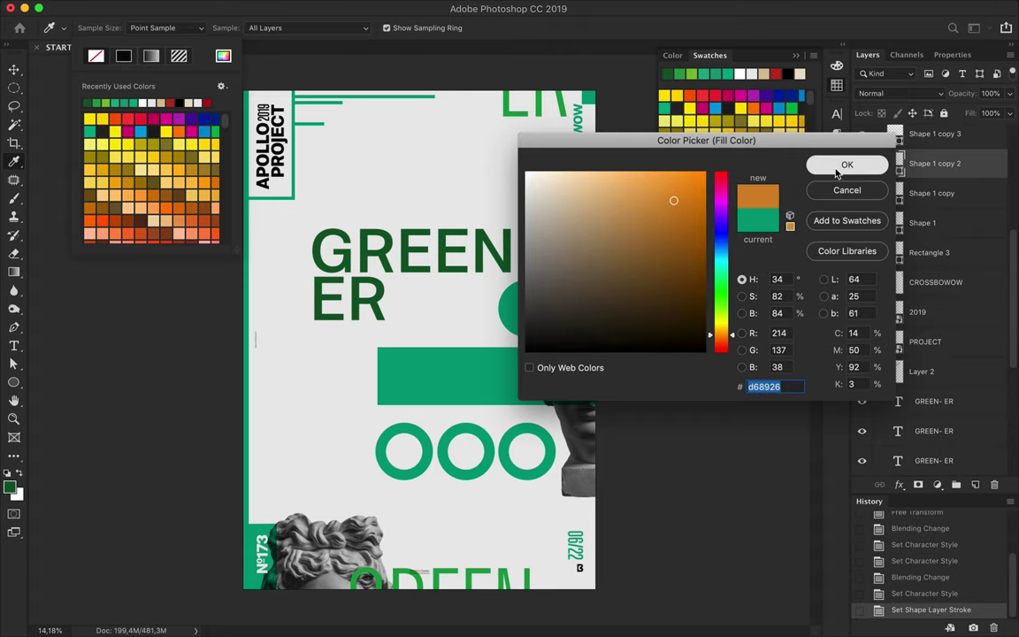
{"action": "left_click", "coordinate": [846, 164]}
{"action": "left_click_drag", "start_coordinate": [255, 431], "coordinate": [341, 462]}
{"action": "key", "text": "Delete"}
Draw a small orange rectangle at the left of the lower half
{"action": "key", "text": "shift+u"}
{"action": "mouse_move", "coordinate": [279, 408]}
{"action": "left_mouse_down"}
{"action": "mouse_move", "coordinate": [315, 432]}
{"action": "mouse_move", "coordinate": [303, 464]}
{"action": "left_mouse_up"}
{"action": "key", "text": "v"}
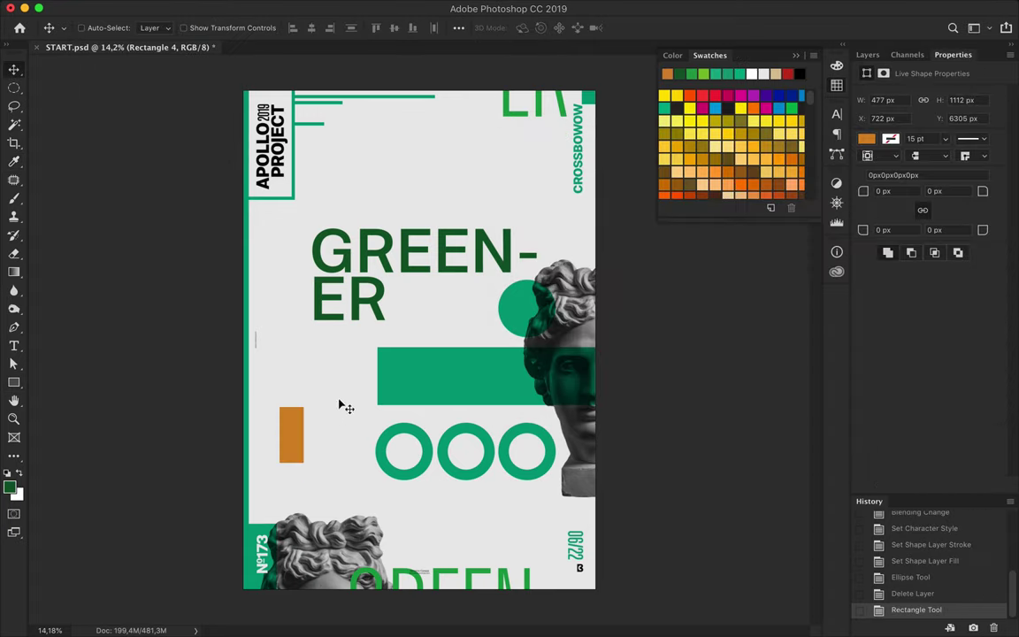
{"action": "scroll", "coordinate": [418, 357], "scroll_direction": "up", "scroll_amount": 2}
Delete the wide green bar and the green circle and rings
{"action": "left_click", "coordinate": [438, 376]}
{"action": "key", "text": "Delete"}
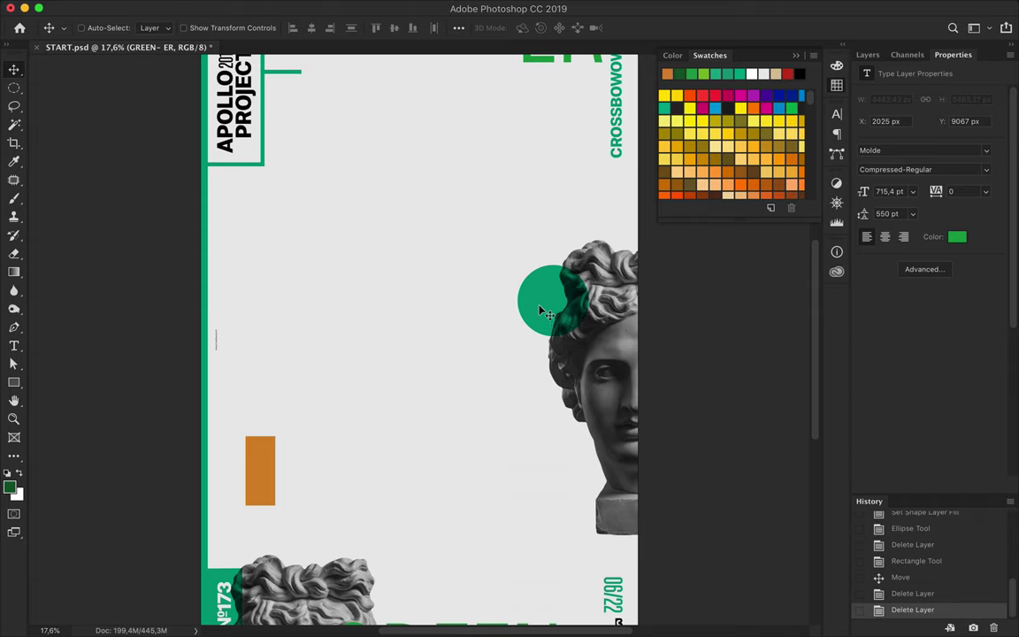
{"action": "left_click", "coordinate": [535, 296]}
{"action": "key", "text": "Delete"}
{"action": "key", "text": "Delete"}
{"action": "scroll", "coordinate": [416, 264], "scroll_direction": "down", "scroll_amount": 1}
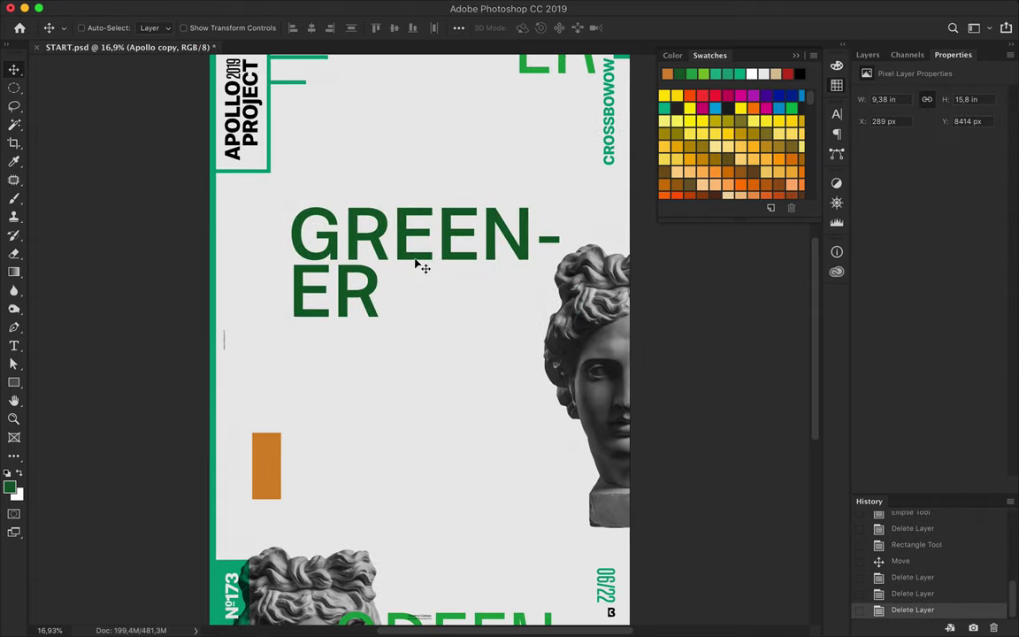
Lower the GREEN-ER headline and draw a rectangle framing it
{"action": "left_click", "coordinate": [411, 264], "text": "ctrl"}
{"action": "left_click_drag", "start_coordinate": [411, 264], "coordinate": [407, 268]}
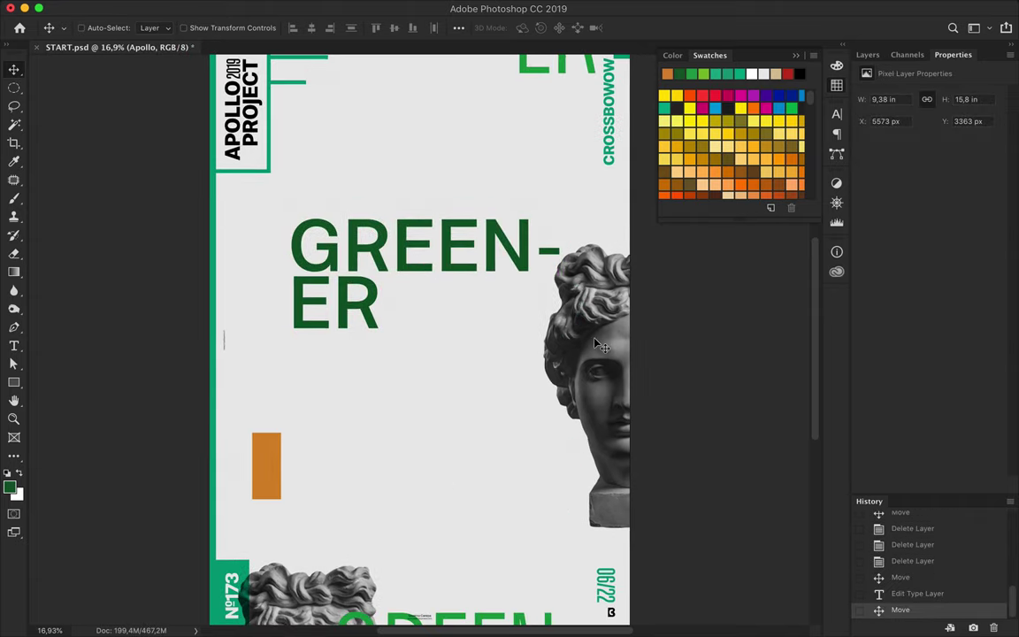
{"action": "key", "text": "u"}
{"action": "left_click_drag", "start_coordinate": [262, 193], "coordinate": [581, 416]}
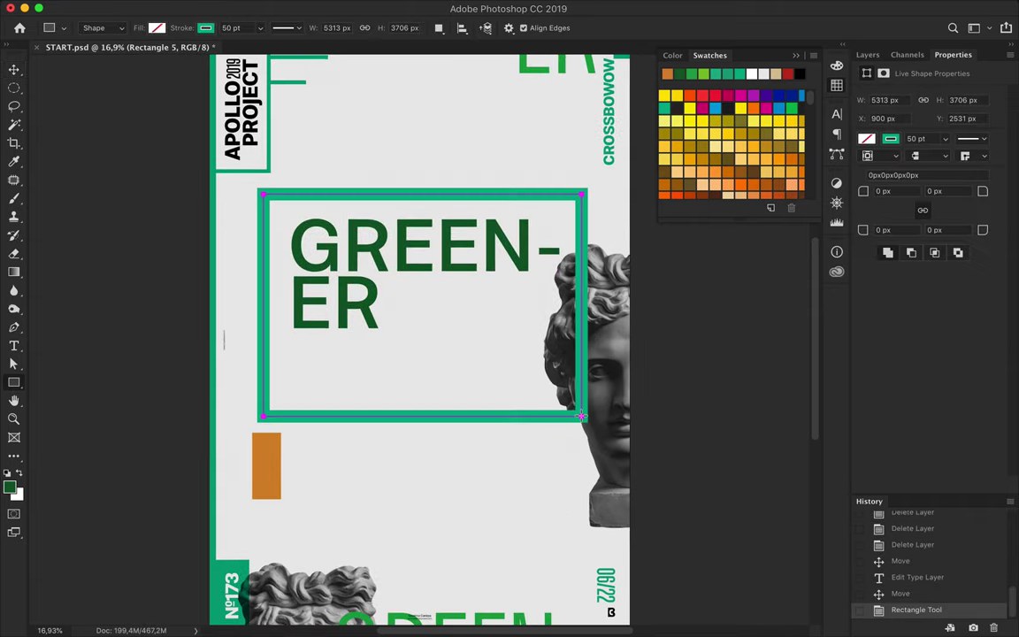
Give the frame a 30 pt stroke and raise its opacity to 100%
{"action": "double_click", "coordinate": [235, 27]}
{"action": "type", "text": "30"}
{"action": "key", "text": "Return"}
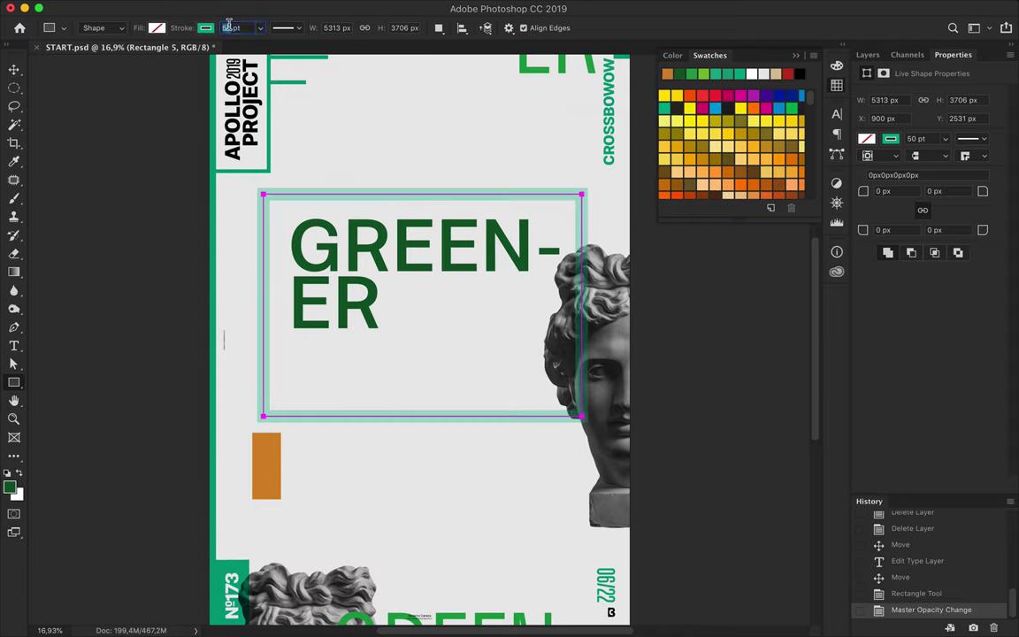
{"action": "left_click", "coordinate": [868, 54]}
{"action": "key", "text": "a"}
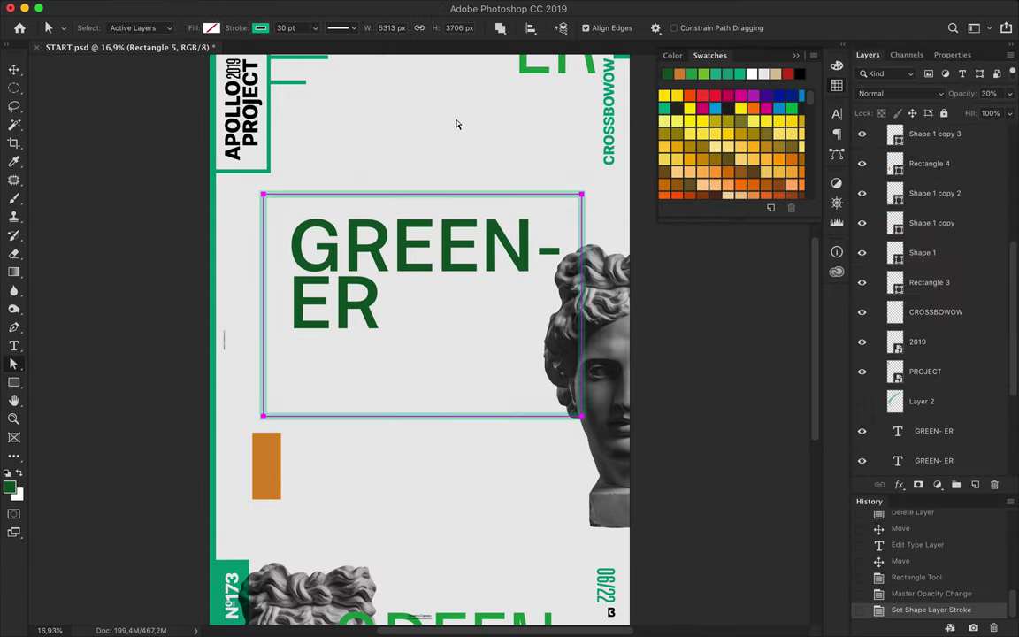
{"action": "left_click", "coordinate": [837, 183]}
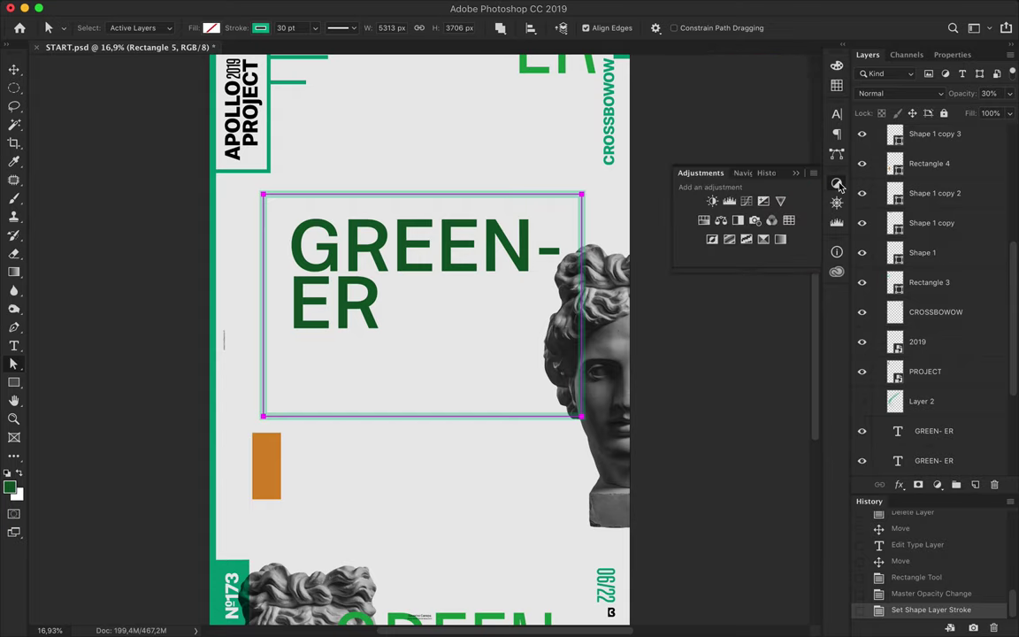
{"action": "left_click_drag", "start_coordinate": [965, 126], "coordinate": [1008, 111]}
Make the frame's stroke colour black
{"action": "left_click", "coordinate": [260, 27]}
{"action": "double_click", "coordinate": [210, 103]}
{"action": "left_click", "coordinate": [260, 28]}
{"action": "left_click", "coordinate": [288, 104]}
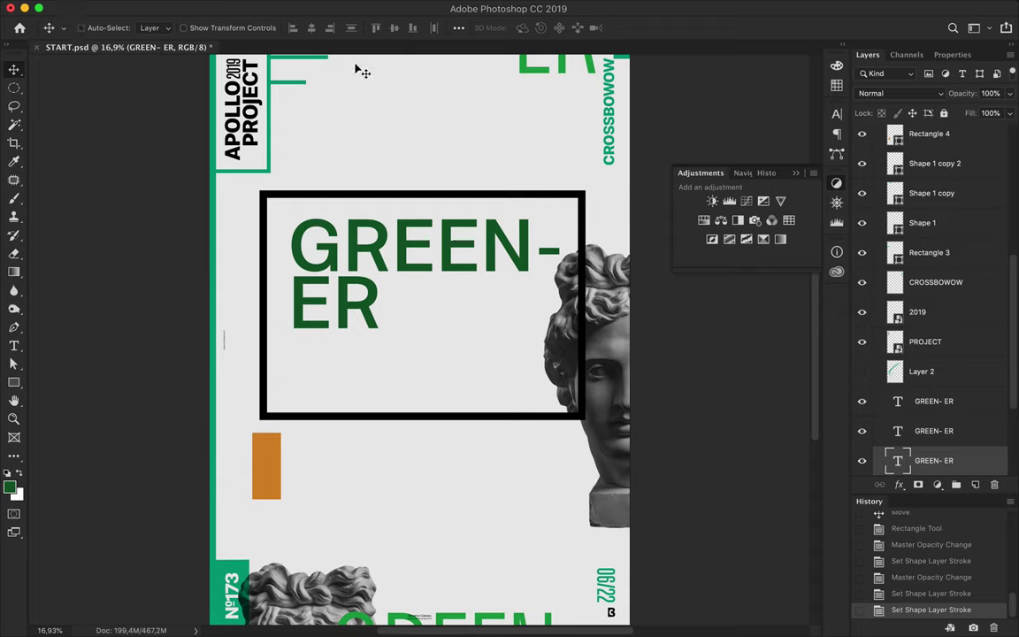
Shrink the GREEN-ER headline font size to 246.96 pt
{"action": "key", "text": "t"}
{"action": "left_click", "coordinate": [402, 28]}
{"action": "scroll", "coordinate": [402, 27], "scroll_direction": "down", "scroll_amount": 5}
{"action": "scroll", "coordinate": [403, 28], "scroll_direction": "down", "scroll_amount": 1}
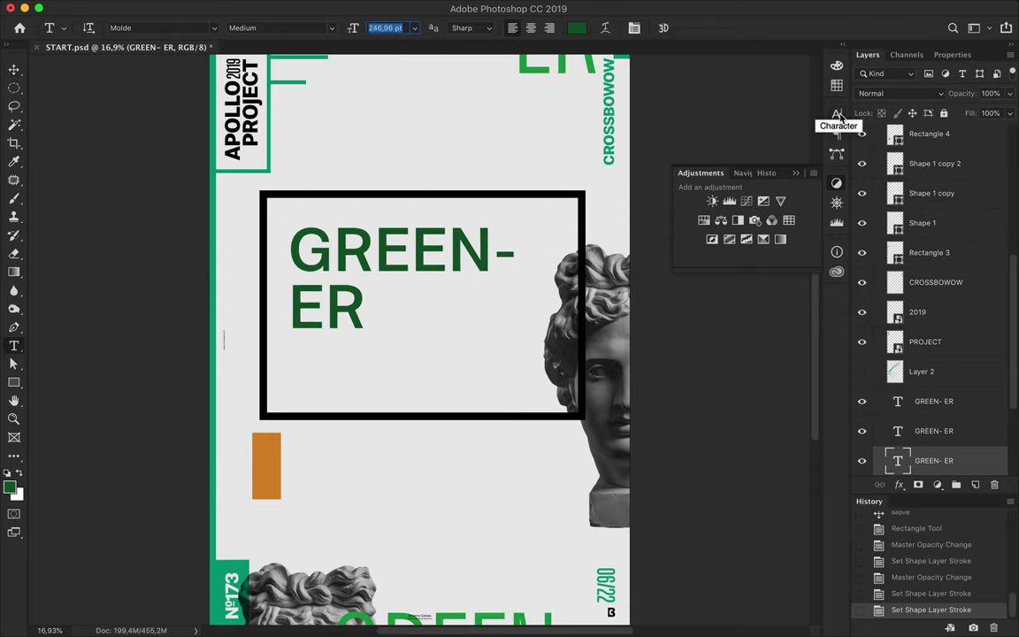
Set the headline tracking to -20 and nudge GREEN-ER up and left
{"action": "left_click", "coordinate": [634, 27]}
{"action": "left_click", "coordinate": [774, 158]}
{"action": "scroll", "coordinate": [774, 158], "scroll_direction": "down", "scroll_amount": 4}
{"action": "scroll", "coordinate": [796, 163], "scroll_direction": "up", "scroll_amount": 2}
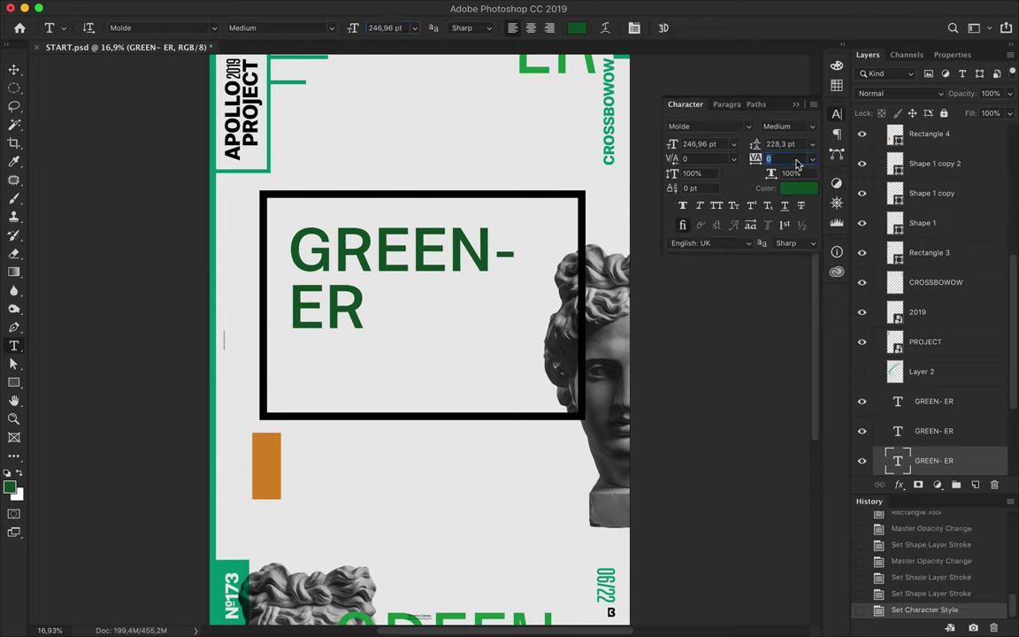
{"action": "key", "text": "v"}
{"action": "left_click_drag", "start_coordinate": [435, 254], "coordinate": [428, 240]}
Make the APOLLO PROJECT box border and the left side bar dark green
{"action": "left_click", "coordinate": [268, 159], "text": "super"}
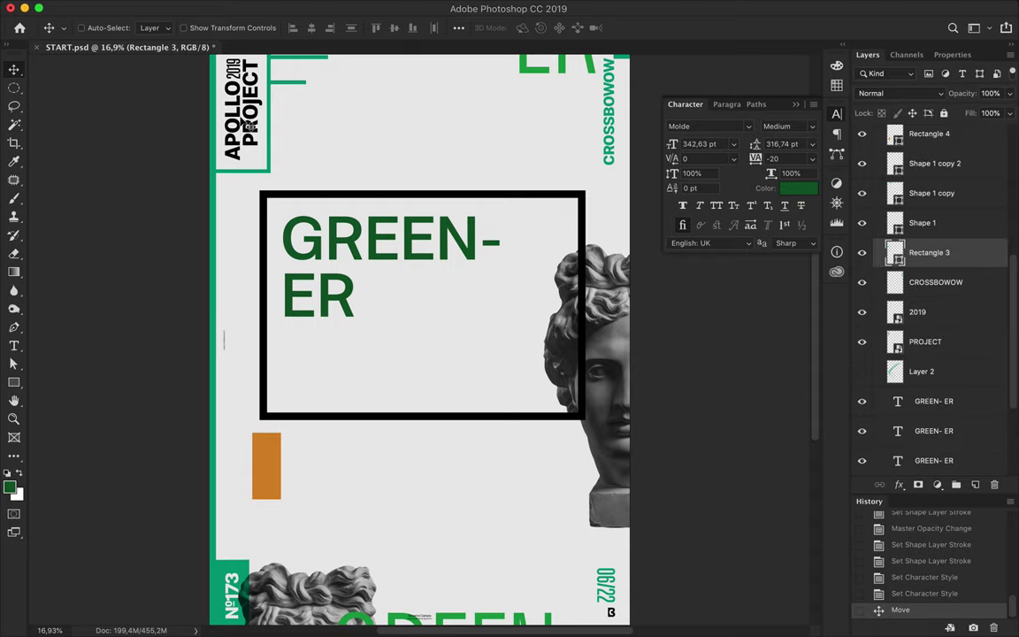
{"action": "key", "text": "a"}
{"action": "left_click", "coordinate": [239, 27]}
{"action": "left_click", "coordinate": [185, 86]}
{"action": "key", "text": "v"}
{"action": "key", "text": "a"}
{"action": "left_click", "coordinate": [153, 28]}
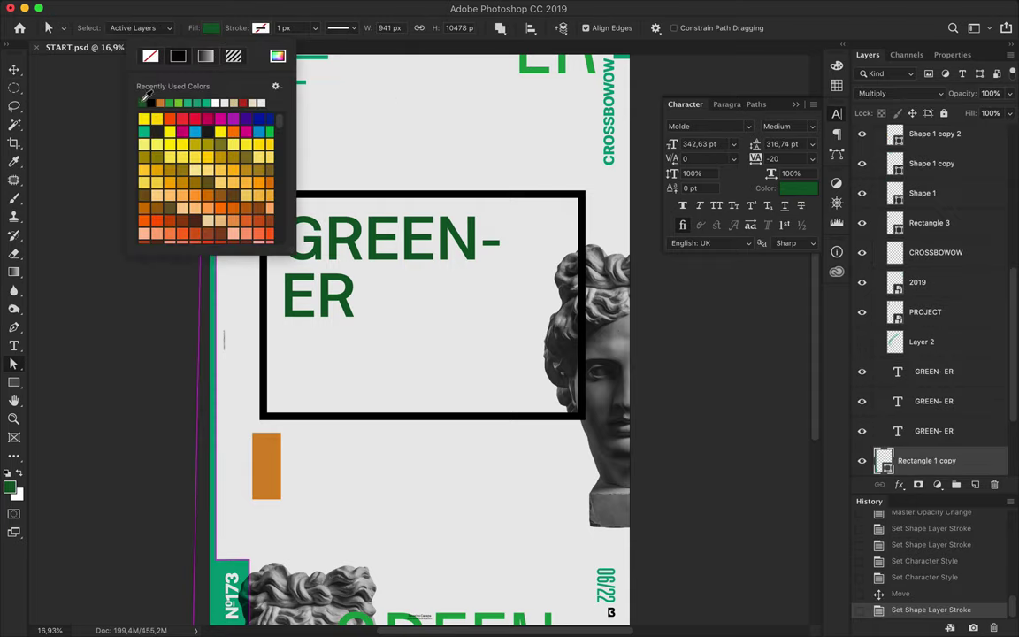
{"action": "left_click", "coordinate": [186, 86]}
{"action": "scroll", "coordinate": [427, 195], "scroll_direction": "down", "scroll_amount": 1}
{"action": "key", "text": "v"}
Delete the green lines at the top of the poster
{"action": "left_click", "coordinate": [239, 139], "text": "super"}
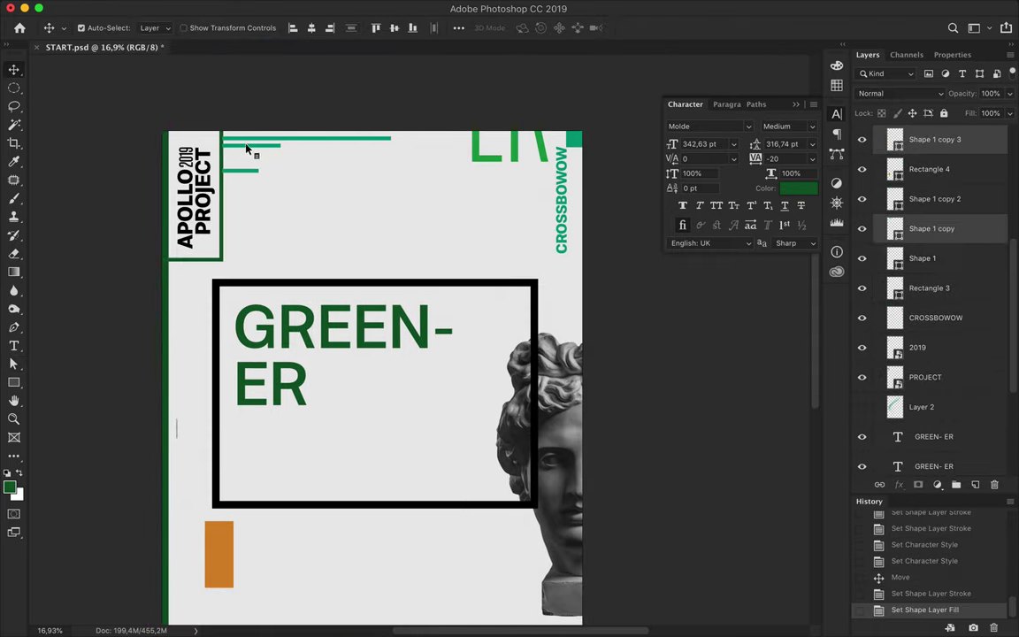
{"action": "key", "text": "BackSpace"}
{"action": "scroll", "coordinate": [484, 209], "scroll_direction": "right", "scroll_amount": 2}
Recolour the CROSSBOWOW text to a brighter lime green
{"action": "left_click", "coordinate": [483, 210], "text": "super"}
{"action": "key", "text": "a"}
{"action": "key", "text": "t"}
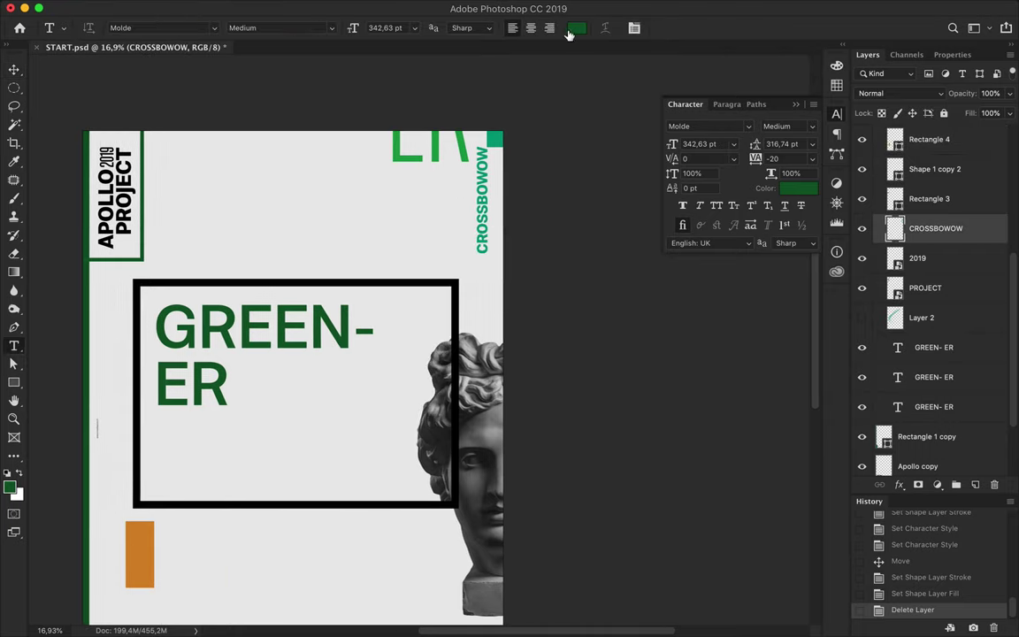
{"action": "left_click", "coordinate": [575, 29]}
{"action": "left_click", "coordinate": [847, 166]}
{"action": "key", "text": "v"}
Select an area by colour, invert it and paint over the top-right region
{"action": "key", "text": "w"}
{"action": "left_click", "coordinate": [461, 237]}
{"action": "key", "text": "super+shift+i"}
{"action": "key", "text": "b"}
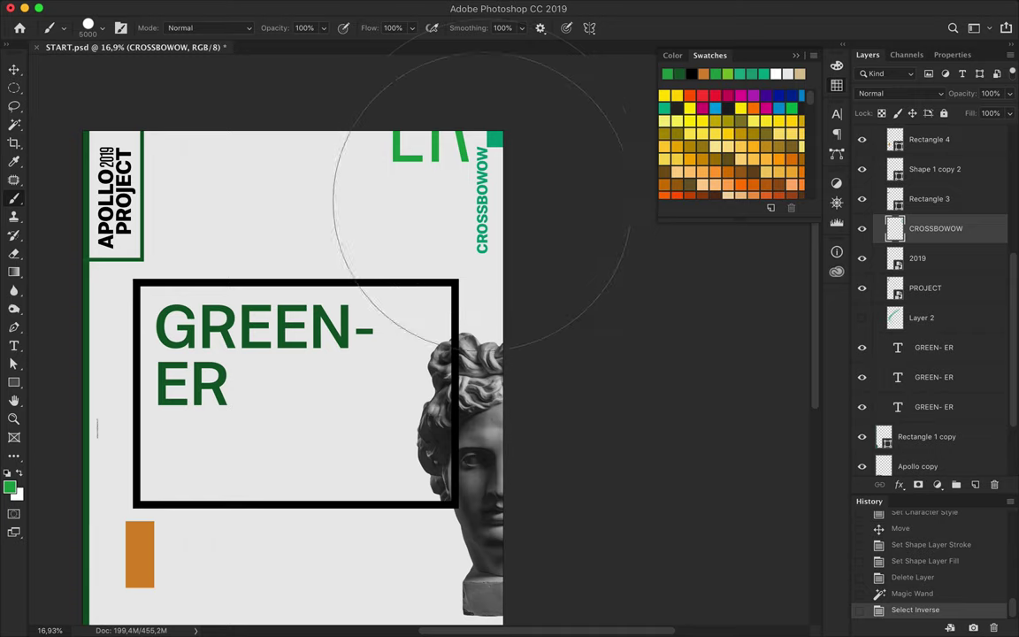
{"action": "left_click_drag", "start_coordinate": [461, 216], "coordinate": [466, 187]}
{"action": "key", "text": "super+d"}
Set the small top-right corner square's fill to lime green
{"action": "key", "text": "m"}
{"action": "key", "text": "u"}
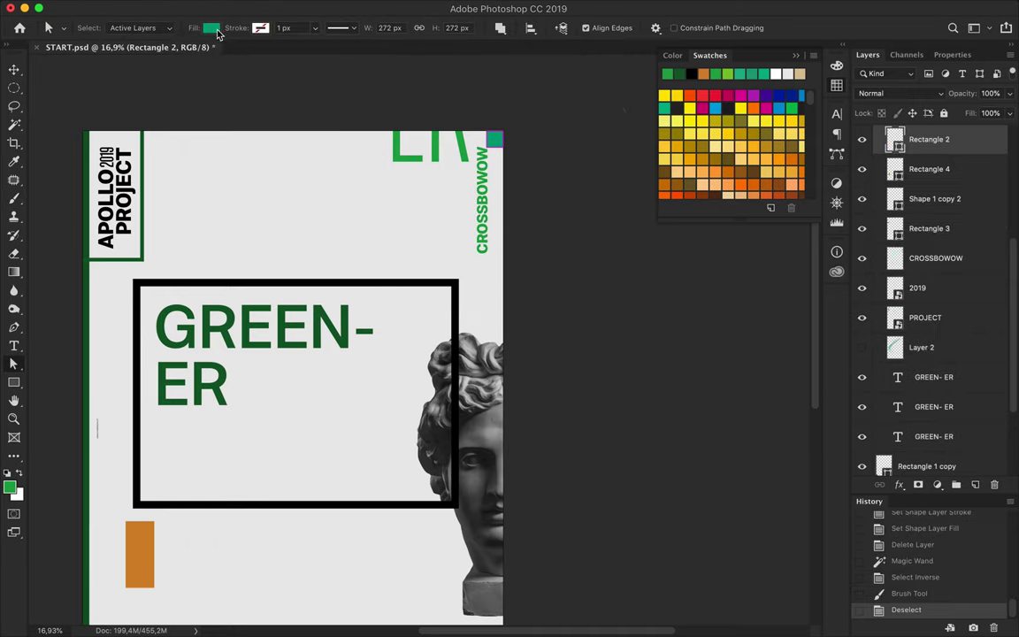
{"action": "left_click", "coordinate": [209, 29]}
{"action": "key", "text": "Return"}
{"action": "scroll", "coordinate": [468, 224], "scroll_direction": "down", "scroll_amount": 5}
{"action": "key", "text": "v"}
Turn the 06/22 text orange
{"action": "left_click", "coordinate": [493, 401]}
{"action": "key", "text": "t"}
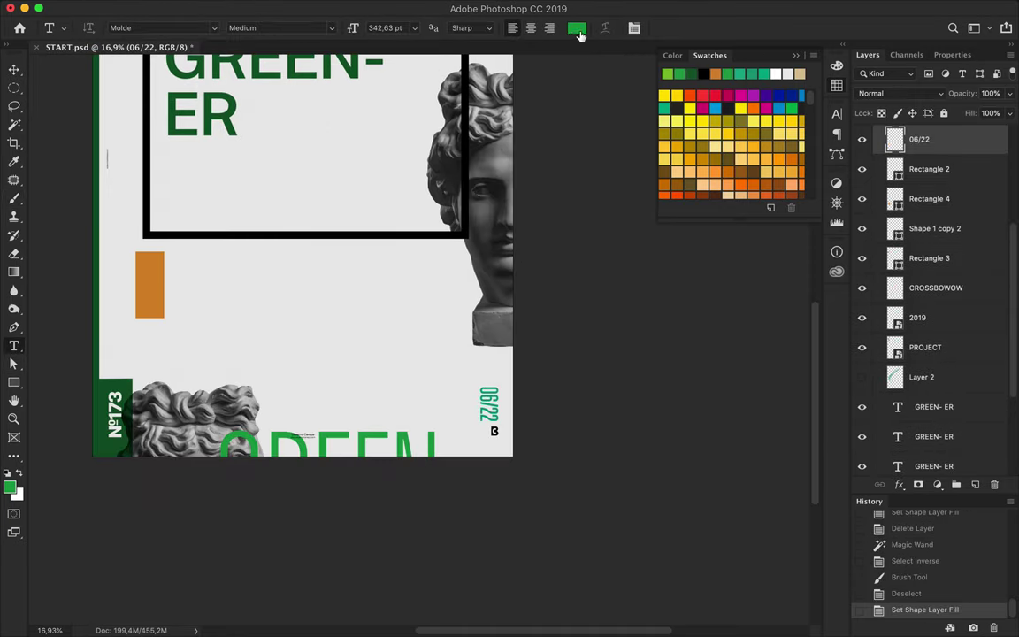
{"action": "left_click", "coordinate": [581, 28]}
{"action": "left_click", "coordinate": [715, 73]}
{"action": "left_click", "coordinate": [848, 165]}
{"action": "key", "text": "v"}
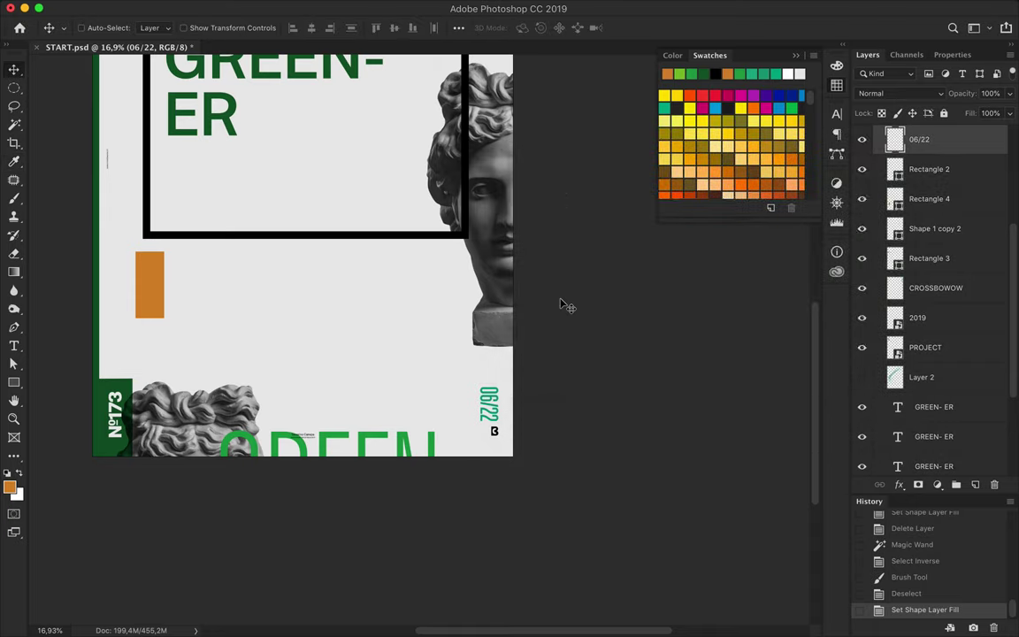
Select an area by colour, invert it, drag across the lower right, then deselect
{"action": "left_click", "coordinate": [403, 345]}
{"action": "key", "text": "ctrl+shift+i"}
{"action": "left_click_drag", "start_coordinate": [467, 455], "coordinate": [531, 380]}
{"action": "key", "text": "ctrl+d"}
{"action": "key", "text": "m"}
{"action": "scroll", "coordinate": [600, 300], "scroll_direction": "up", "scroll_amount": 3}
{"action": "scroll", "coordinate": [601, 299], "scroll_direction": "up", "scroll_amount": 3}
Set the headline frame's stroke width to 21 pt
{"action": "key", "text": "v"}
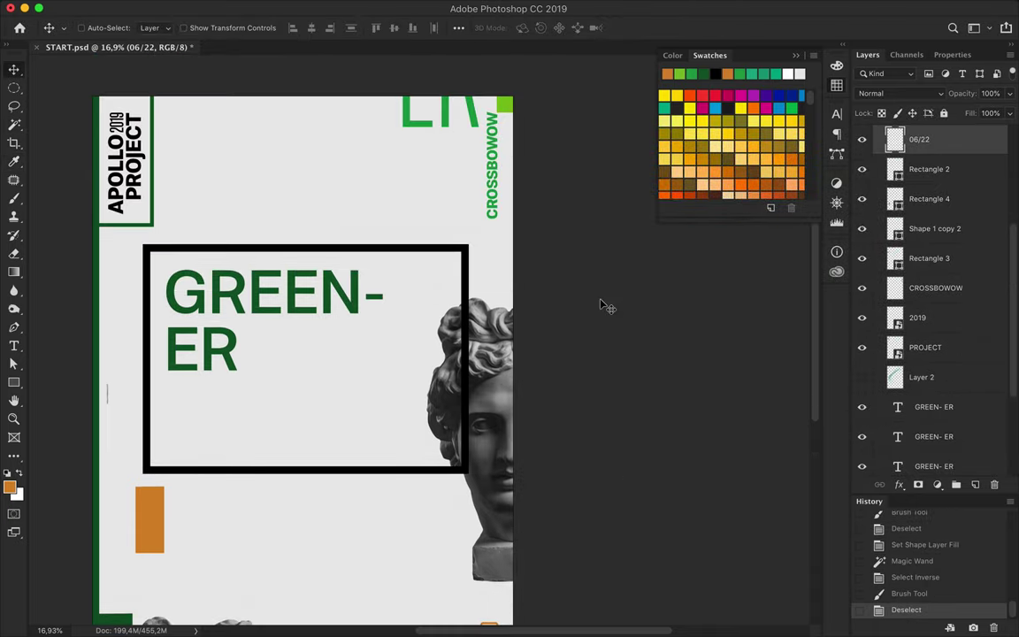
{"action": "key", "text": "a"}
{"action": "left_click", "coordinate": [423, 247]}
{"action": "left_click", "coordinate": [301, 27]}
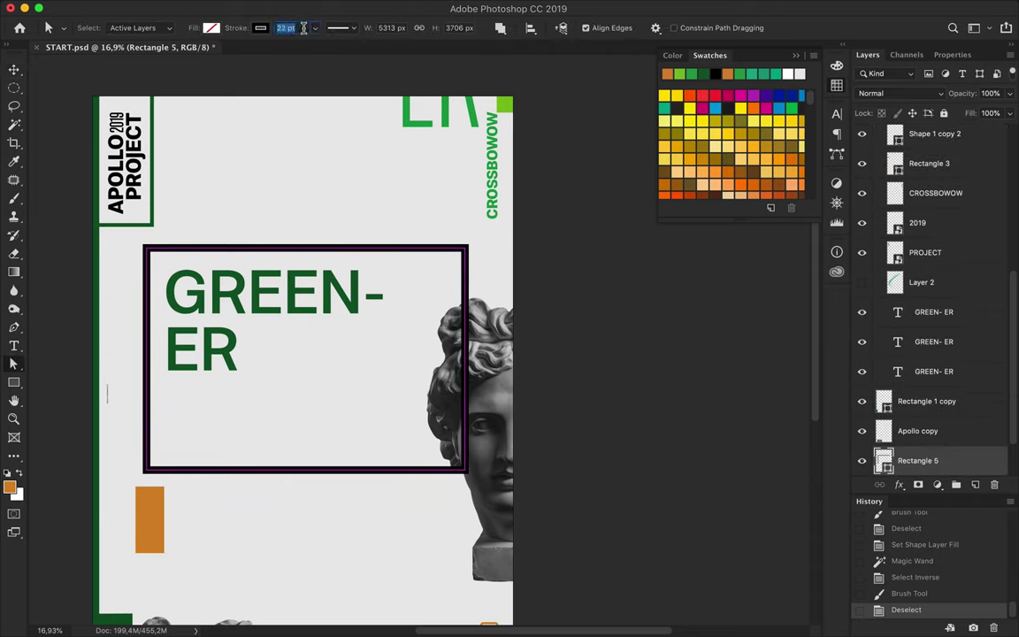
{"action": "type", "text": "21"}
{"action": "key", "text": "Return"}
Move the orange rectangle slightly down and to the right
{"action": "key", "text": "v"}
{"action": "left_click", "coordinate": [353, 289]}
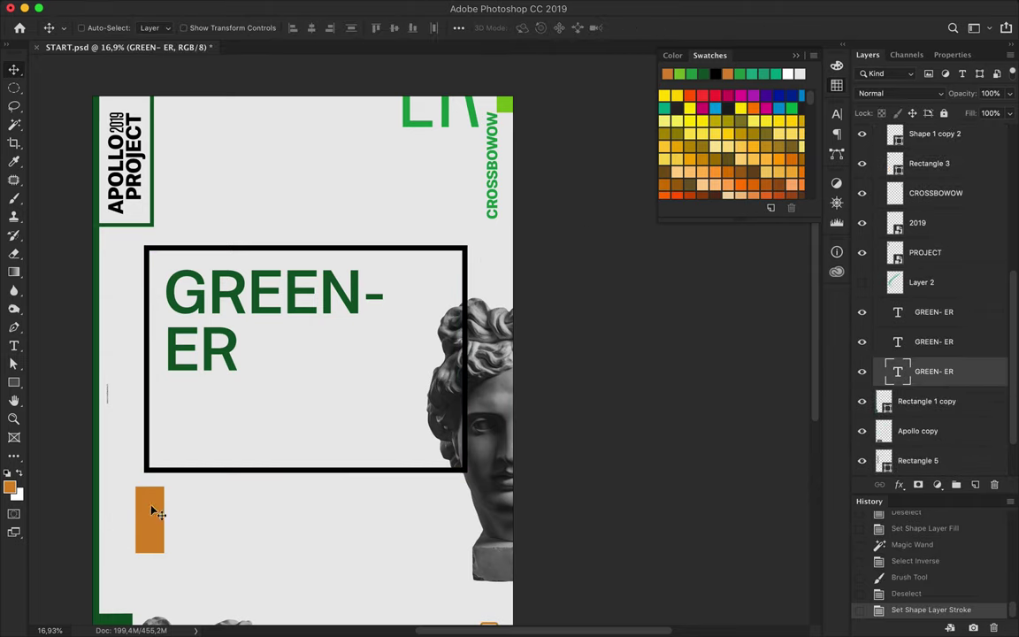
{"action": "left_click_drag", "start_coordinate": [154, 511], "coordinate": [165, 526]}
Change the GREEN-ER headline's font style to Semibold
{"action": "left_click", "coordinate": [309, 198], "text": "super"}
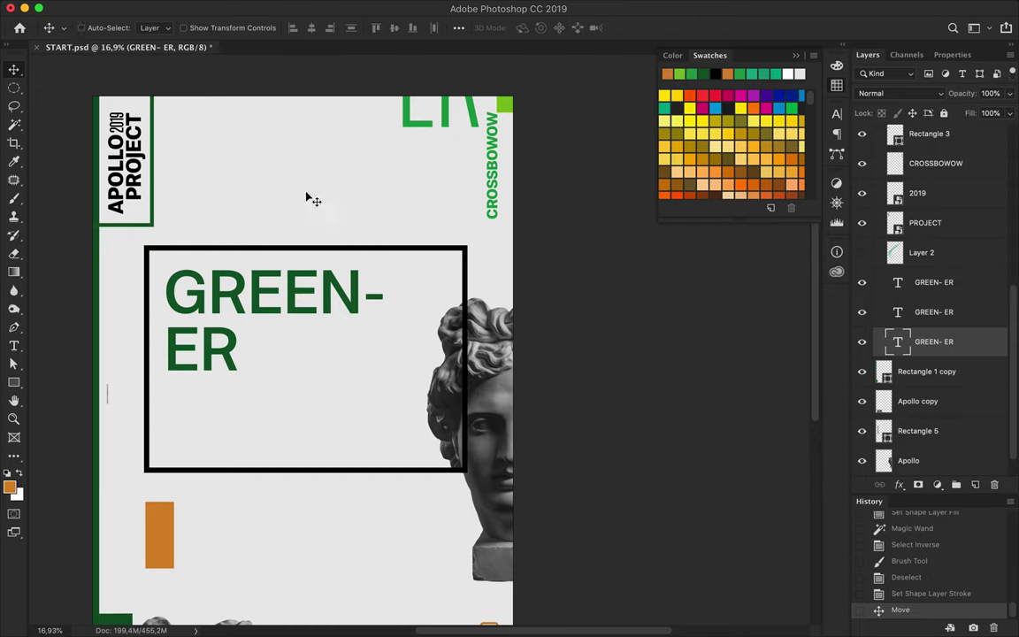
{"action": "key", "text": "t"}
{"action": "left_click", "coordinate": [273, 27]}
{"action": "key", "text": "Down"}
{"action": "key", "text": "Down"}
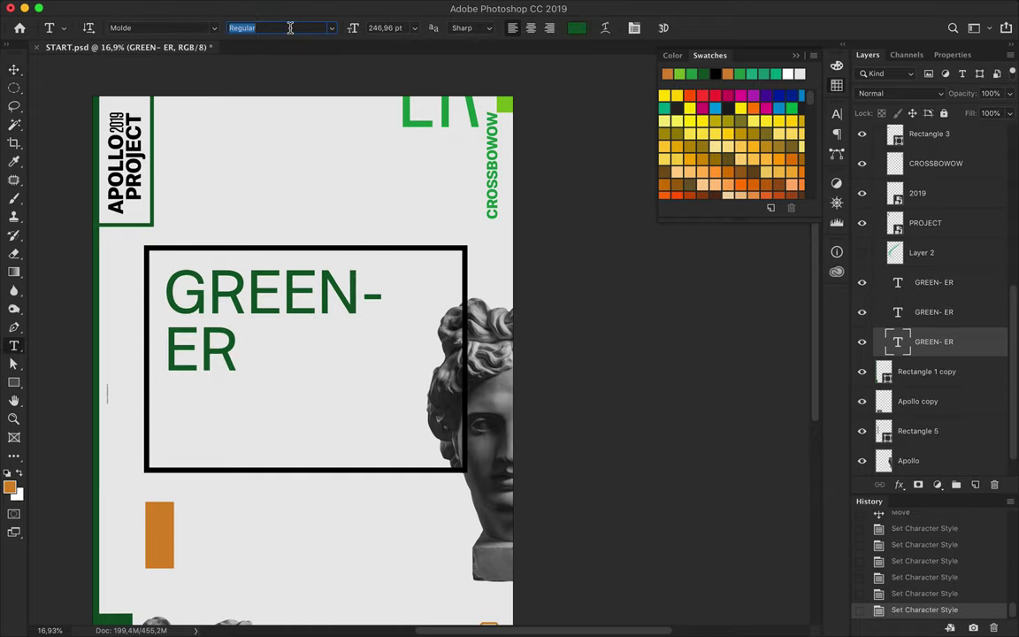
{"action": "left_click", "coordinate": [239, 115]}
{"action": "key", "text": "Escape"}
Delete the box around APOLLO PROJECT and prepare the Pen with no fill
{"action": "key", "text": "v"}
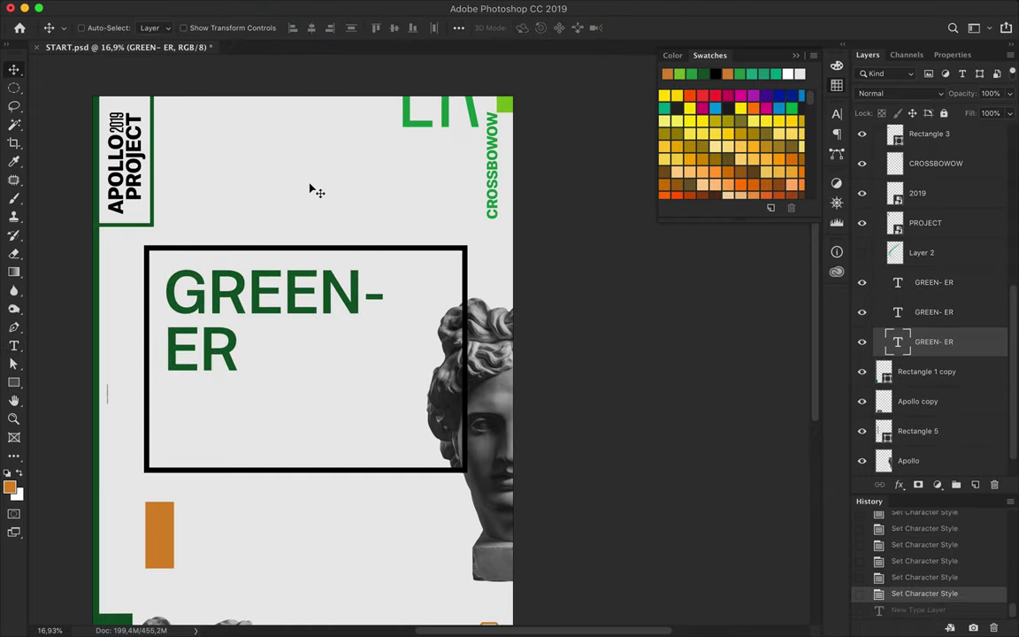
{"action": "key", "text": "Delete"}
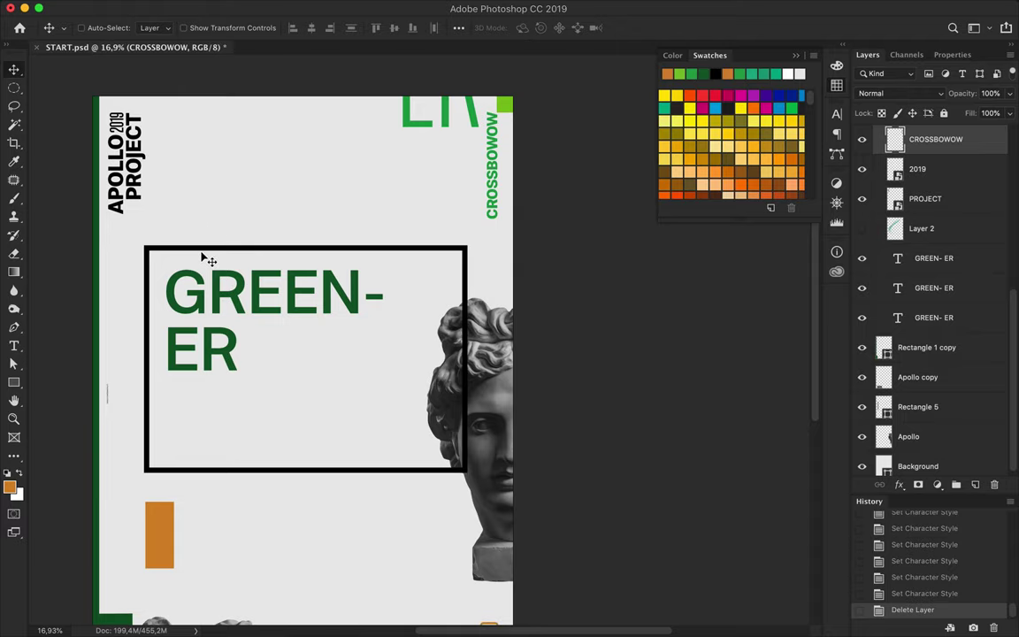
{"action": "key", "text": "p"}
{"action": "left_click", "coordinate": [157, 28]}
{"action": "left_click", "coordinate": [143, 48]}
{"action": "left_click", "coordinate": [260, 27]}
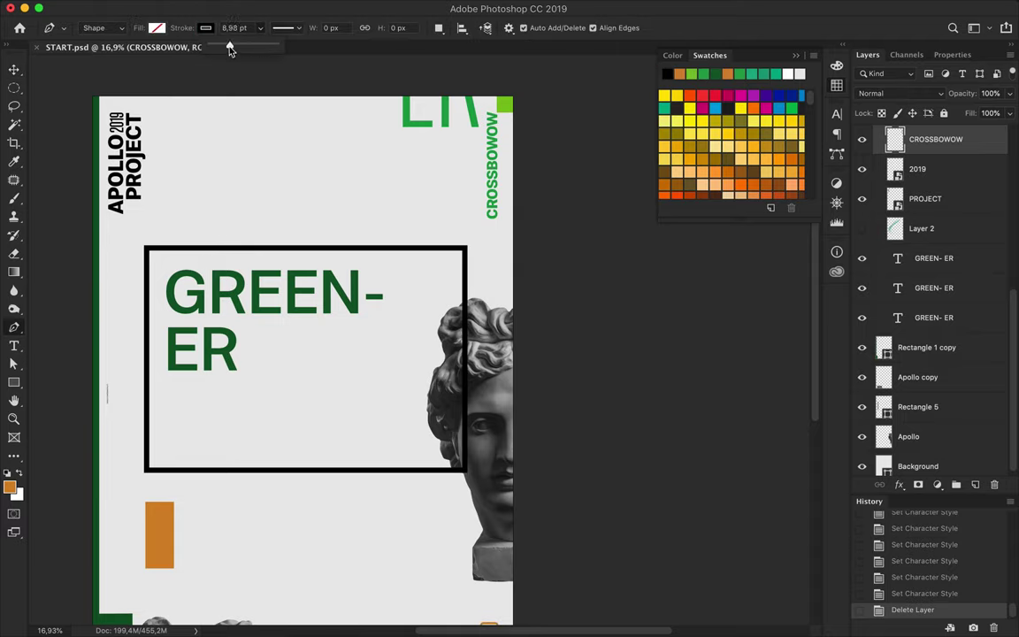
Draw a thin black diagonal line and stretch it across the GREENER box
{"action": "left_click", "coordinate": [215, 175]}
{"action": "left_click", "coordinate": [282, 106]}
{"action": "key", "text": "a"}
{"action": "scroll", "coordinate": [257, 157], "scroll_direction": "up", "scroll_amount": 2}
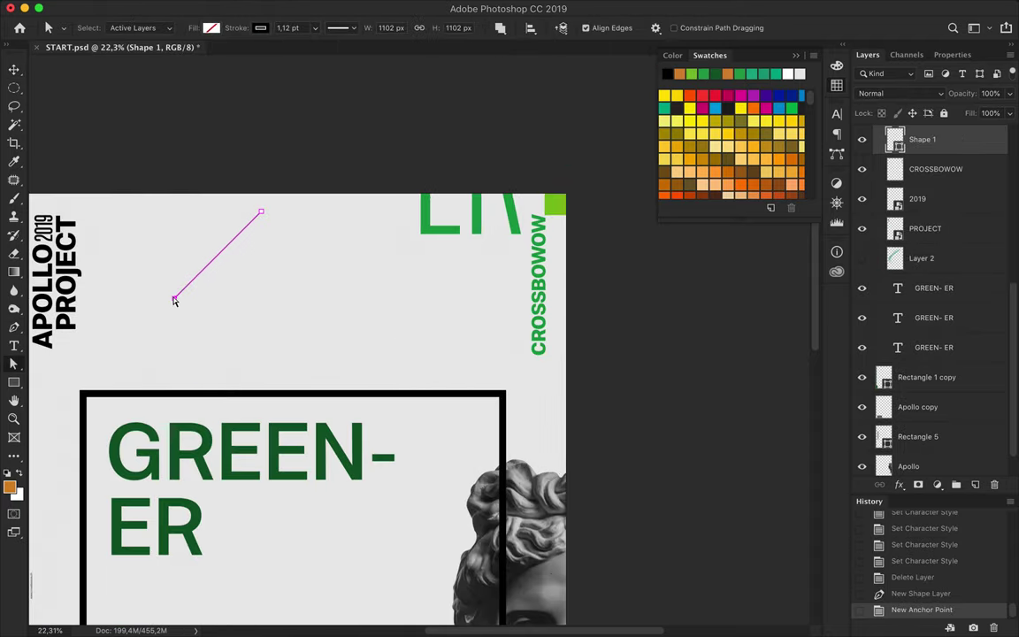
{"action": "left_click_drag", "start_coordinate": [550, 349], "coordinate": [359, 416]}
{"action": "scroll", "coordinate": [450, 385], "scroll_direction": "right", "scroll_amount": 3}
{"action": "scroll", "coordinate": [502, 432], "scroll_direction": "down", "scroll_amount": 2}
{"action": "left_click_drag", "start_coordinate": [380, 182], "coordinate": [626, 207]}
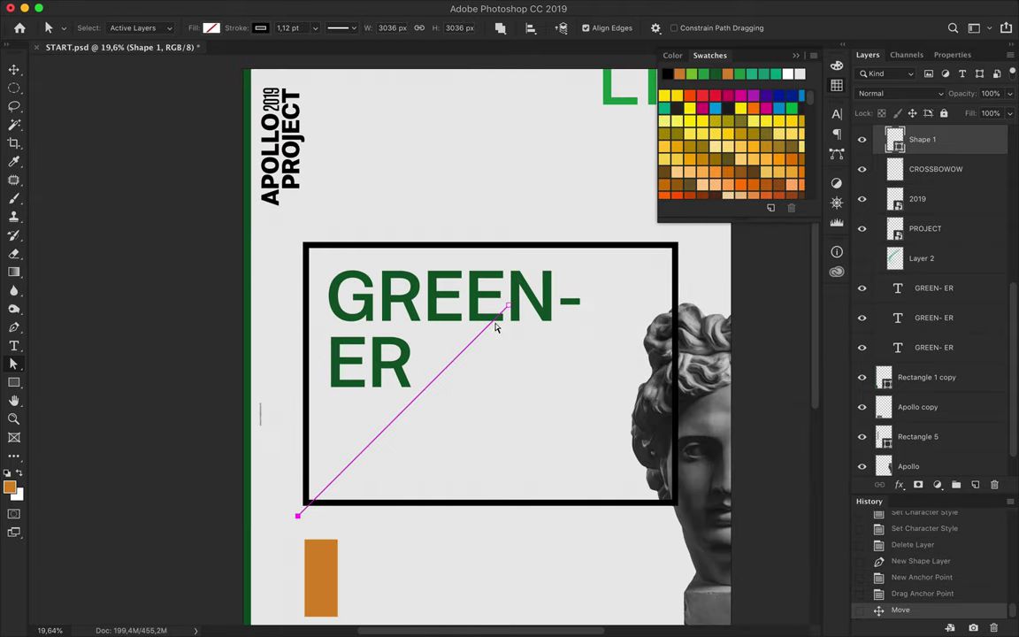
{"action": "scroll", "coordinate": [624, 206], "scroll_direction": "right", "scroll_amount": 5}
{"action": "mouse_move", "coordinate": [359, 255]}
{"action": "left_mouse_down"}
{"action": "mouse_move", "coordinate": [357, 240]}
{"action": "mouse_move", "coordinate": [382, 227]}
{"action": "mouse_move", "coordinate": [368, 227]}
{"action": "left_mouse_up"}
{"action": "key", "text": "a"}
{"action": "key", "text": "v"}
Group the line, duplicate it, and distribute the copies by left edges
{"action": "key", "text": "ctrl+g"}
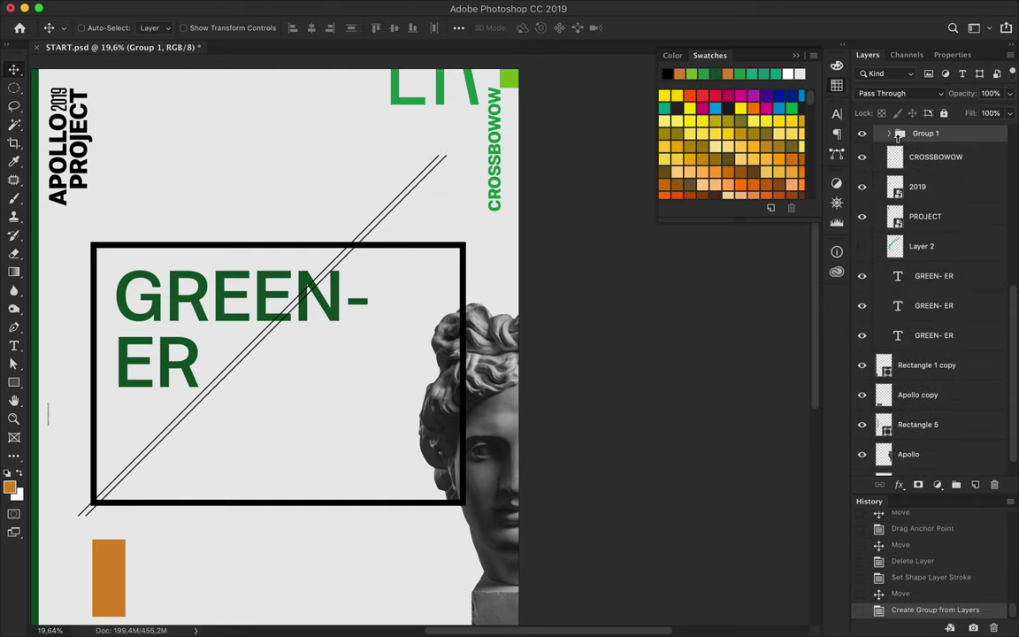
{"action": "left_click", "coordinate": [889, 139]}
{"action": "mouse_move", "coordinate": [382, 220]}
{"action": "left_mouse_down"}
{"action": "mouse_move", "coordinate": [365, 216]}
{"action": "mouse_move", "coordinate": [474, 232]}
{"action": "left_mouse_up"}
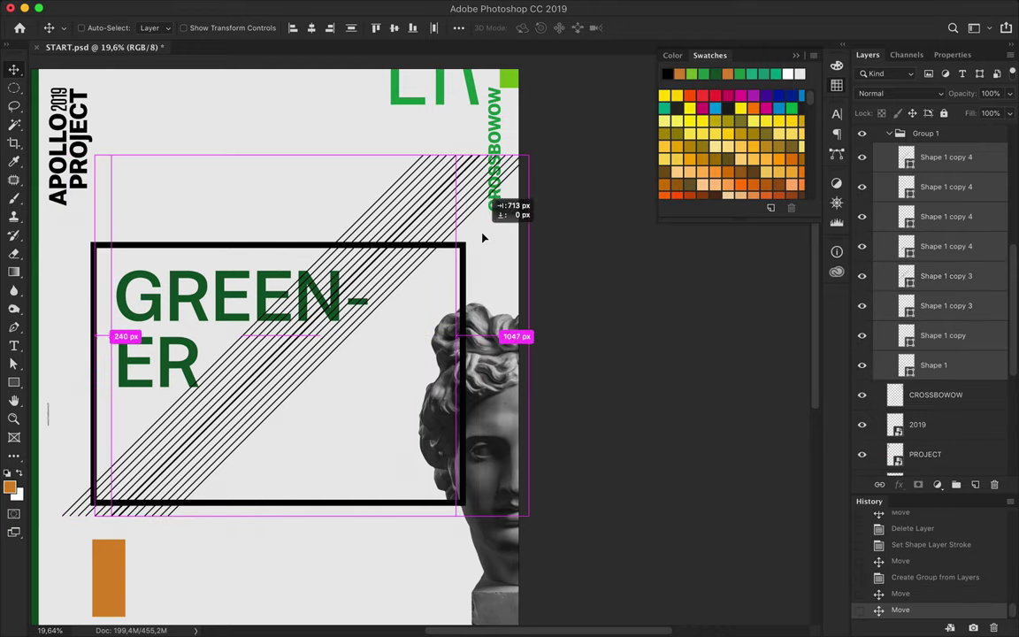
{"action": "scroll", "coordinate": [938, 330], "scroll_direction": "up", "scroll_amount": 5}
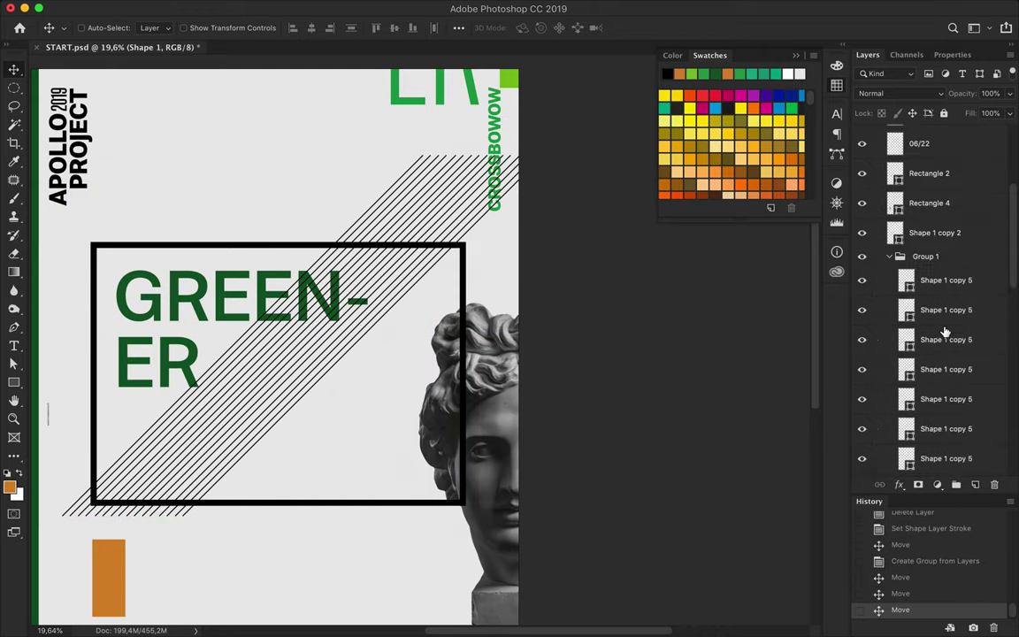
{"action": "left_click", "coordinate": [922, 281], "text": "shift"}
{"action": "left_click", "coordinate": [458, 27]}
{"action": "left_click", "coordinate": [434, 108]}
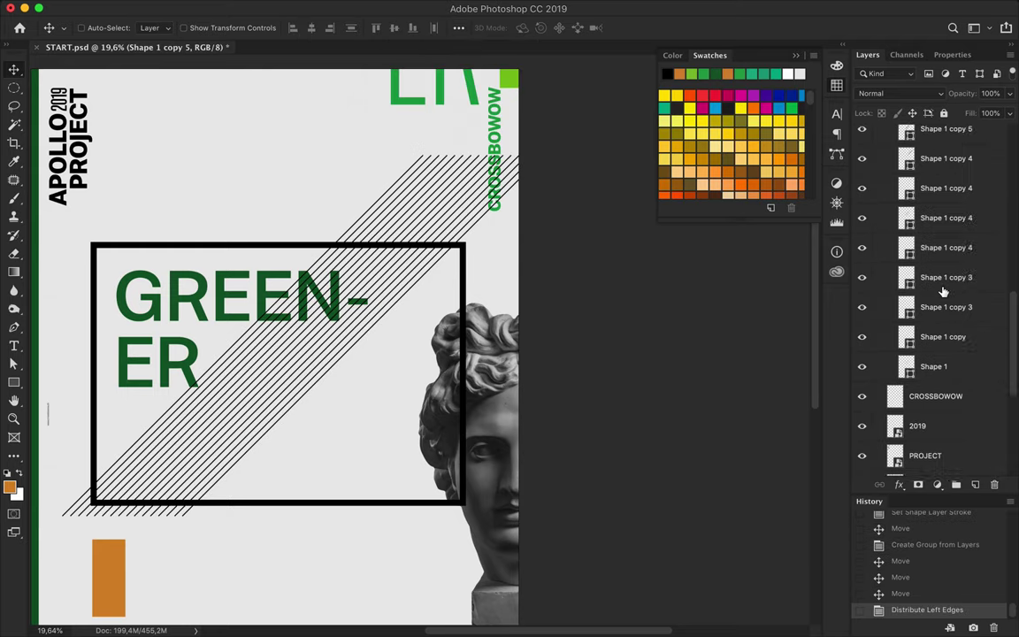
Add more line copies to extend the hatching left and right across the poster
{"action": "left_click_drag", "start_coordinate": [922, 281], "coordinate": [938, 460]}
{"action": "mouse_move", "coordinate": [400, 288]}
{"action": "left_mouse_down"}
{"action": "mouse_move", "coordinate": [463, 287]}
{"action": "mouse_move", "coordinate": [452, 267]}
{"action": "left_mouse_up"}
{"action": "key", "text": "ctrl+shift+]"}
{"action": "left_click_drag", "start_coordinate": [447, 373], "coordinate": [510, 387]}
{"action": "mouse_move", "coordinate": [206, 264]}
{"action": "left_mouse_down"}
{"action": "mouse_move", "coordinate": [111, 287]}
{"action": "mouse_move", "coordinate": [124, 283]}
{"action": "left_mouse_up"}
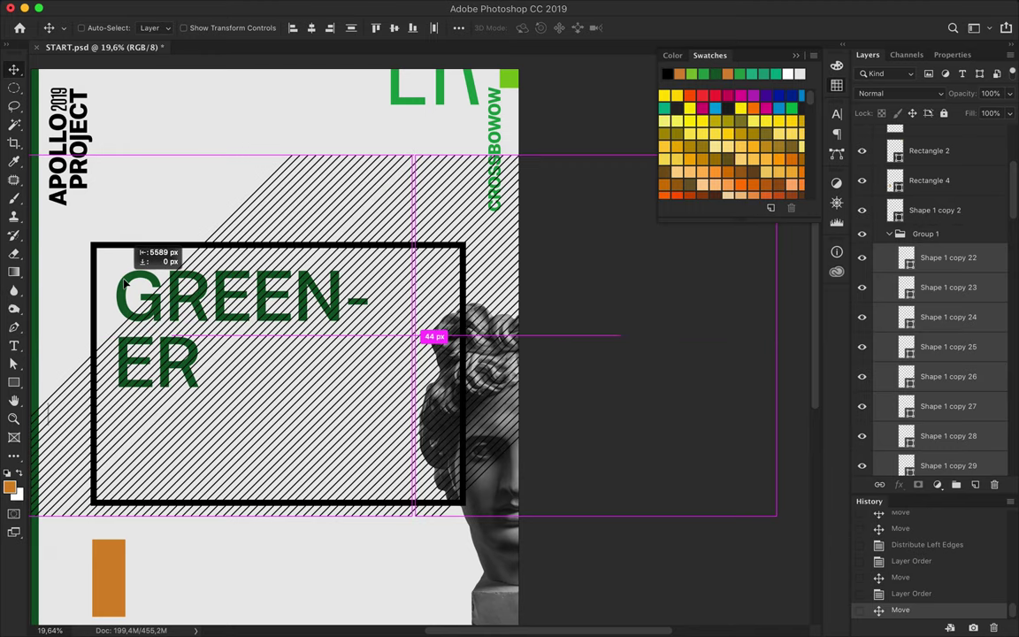
{"action": "left_click_drag", "start_coordinate": [124, 281], "coordinate": [157, 282]}
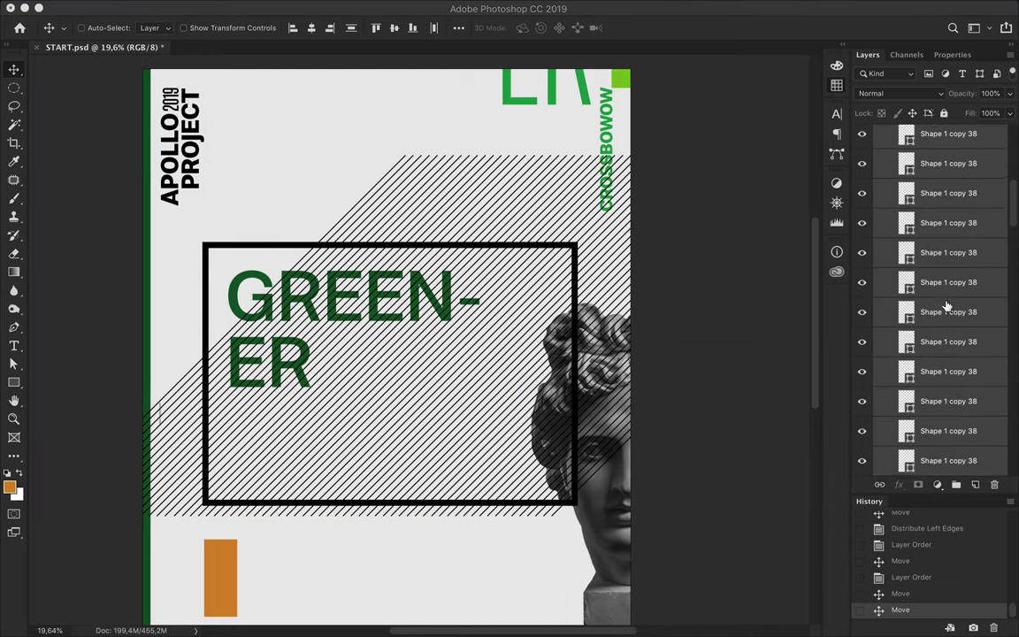
{"action": "left_click_drag", "start_coordinate": [944, 305], "coordinate": [944, 291]}
{"action": "left_click_drag", "start_coordinate": [806, 239], "coordinate": [490, 235]}
{"action": "scroll", "coordinate": [876, 330], "scroll_direction": "up", "scroll_amount": 10}
{"action": "scroll", "coordinate": [894, 310], "scroll_direction": "up", "scroll_amount": 5}
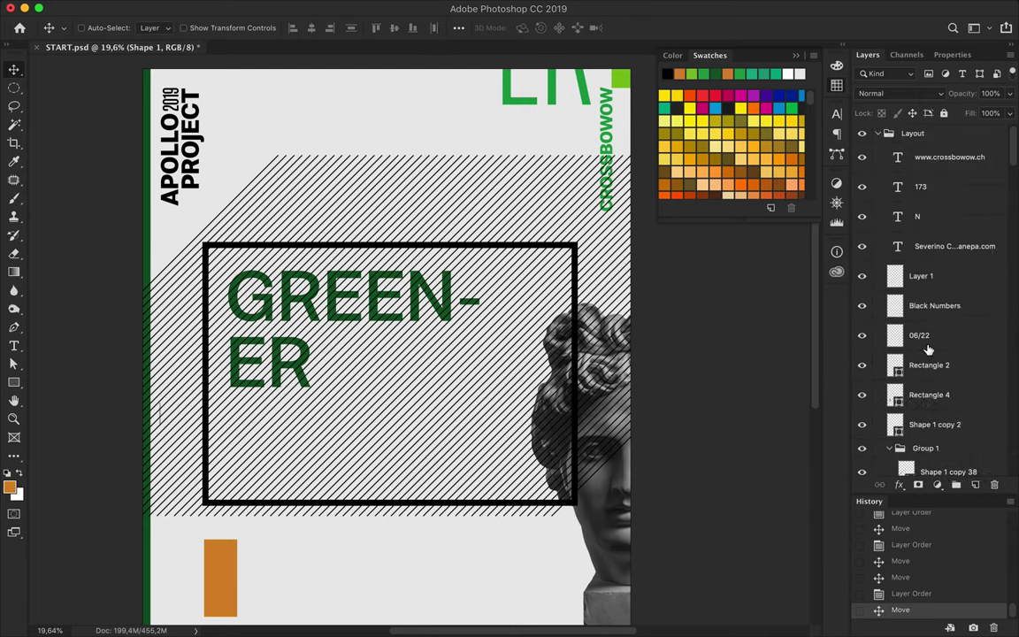
Space lines by horizontal centres, name the group Line Patterns, and merge a rasterized copy
{"action": "scroll", "coordinate": [922, 336], "scroll_direction": "down", "scroll_amount": 3}
{"action": "left_click", "coordinate": [454, 31]}
{"action": "left_click", "coordinate": [451, 104]}
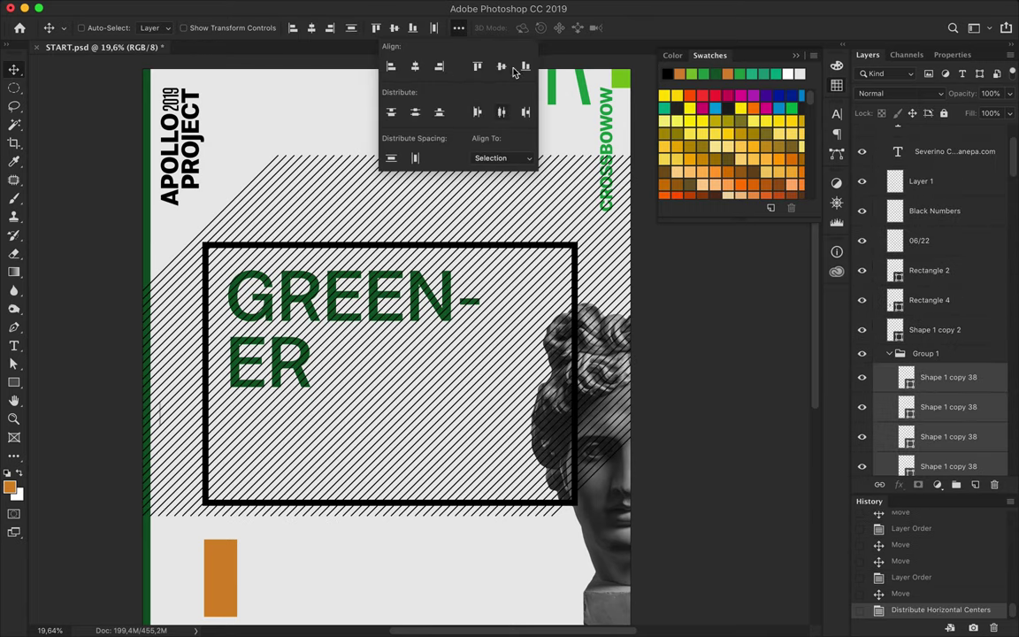
{"action": "double_click", "coordinate": [920, 353]}
{"action": "type", "text": "Line Patterns"}
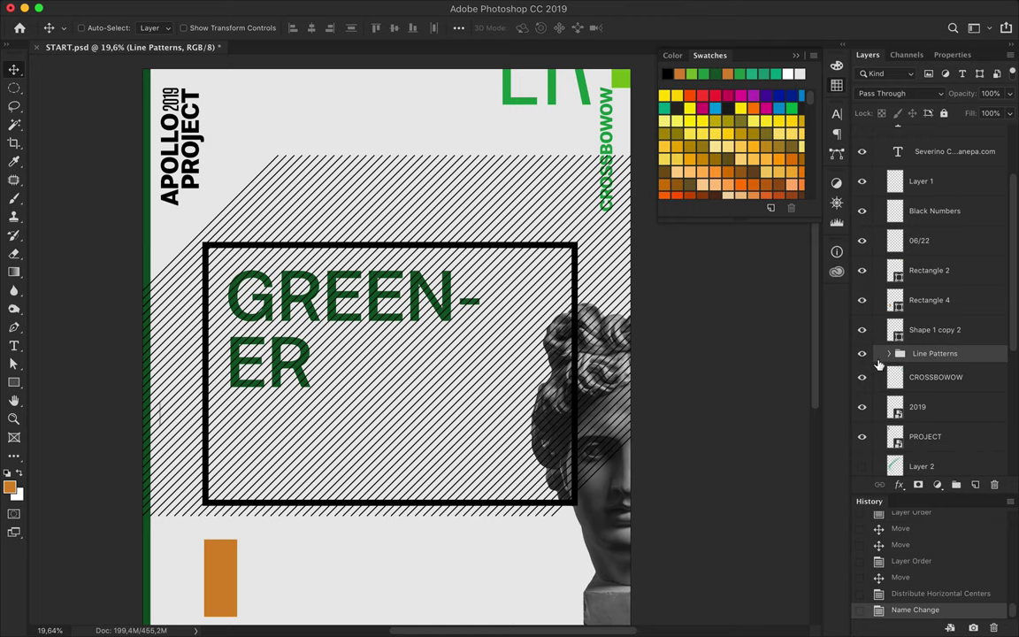
{"action": "left_click_drag", "start_coordinate": [893, 363], "coordinate": [953, 347]}
{"action": "left_click", "coordinate": [862, 353]}
{"action": "key", "text": "ctrl+e"}
{"action": "right_click", "coordinate": [885, 354]}
{"action": "key", "text": "Escape"}
{"action": "right_click", "coordinate": [940, 359]}
{"action": "left_click", "coordinate": [822, 263]}
Copy an elliptical patch of hatching and place the circle above the GREENER box
{"action": "key", "text": "m"}
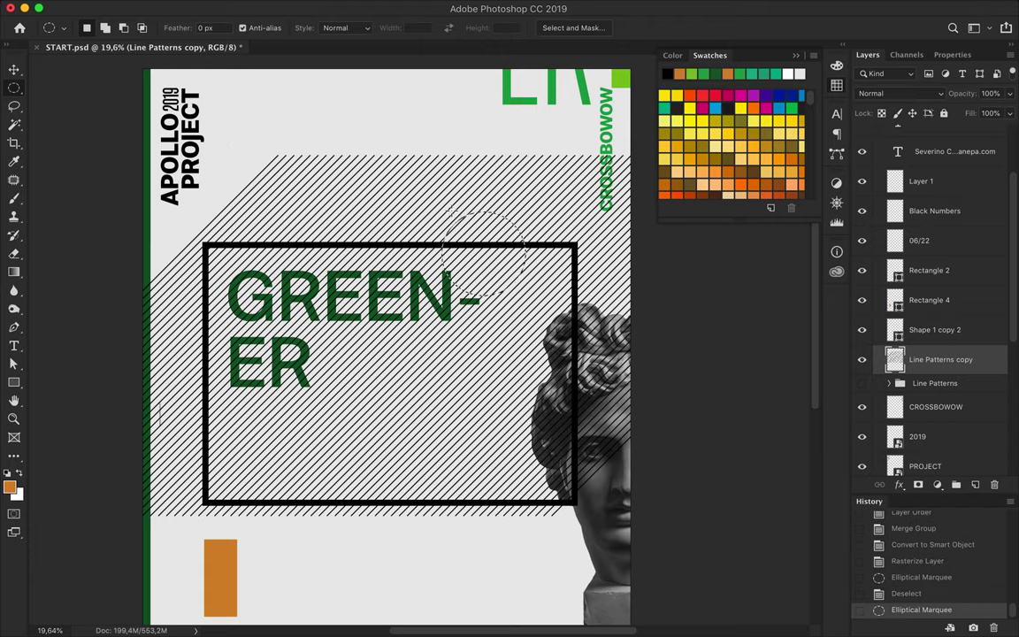
{"action": "key", "text": "ctrl+c"}
{"action": "key", "text": "ctrl+v"}
{"action": "key", "text": "v"}
{"action": "left_click_drag", "start_coordinate": [489, 256], "coordinate": [475, 213]}
Delete rectangular strips of hatching along the top and left edge
{"action": "key", "text": "alt+bracketleft"}
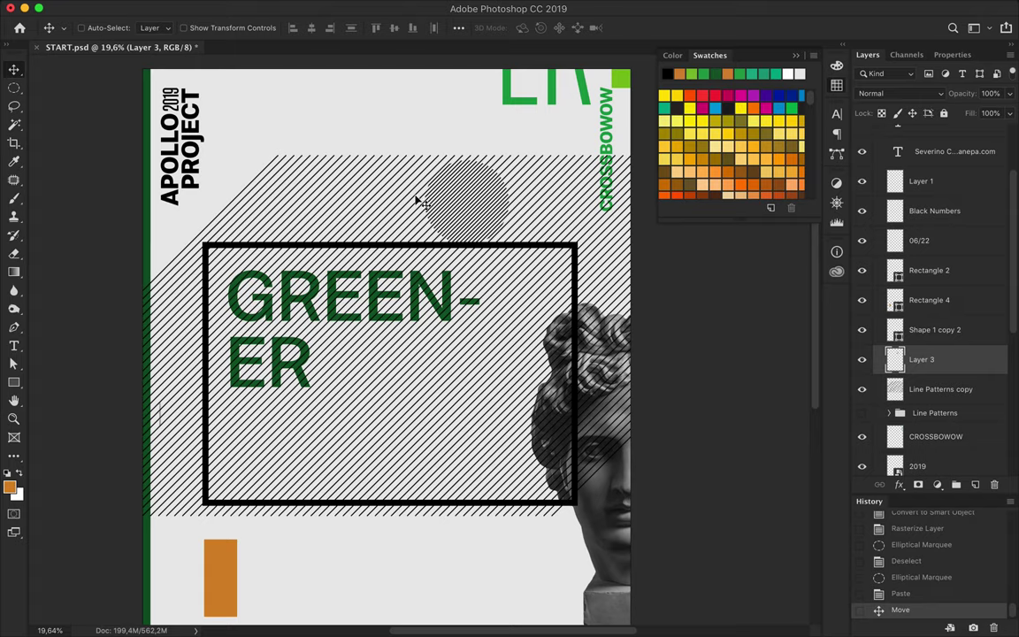
{"action": "key", "text": "m"}
{"action": "left_click_drag", "start_coordinate": [253, 125], "coordinate": [633, 212]}
{"action": "right_click", "coordinate": [15, 87]}
{"action": "left_click", "coordinate": [62, 78]}
{"action": "left_click_drag", "start_coordinate": [244, 122], "coordinate": [651, 190]}
{"action": "key", "text": "Delete"}
{"action": "key", "text": "ctrl+d"}
{"action": "left_click_drag", "start_coordinate": [215, 114], "coordinate": [699, 191]}
{"action": "key", "text": "Delete"}
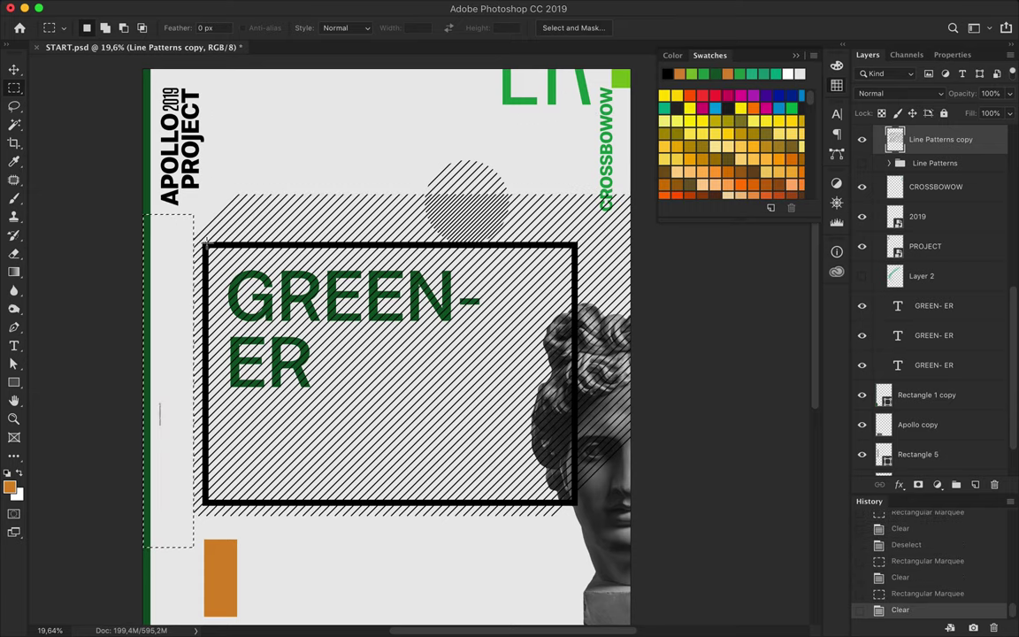
Delete the hatching inside the GREENER box, leaving a hatched border
{"action": "left_click_drag", "start_coordinate": [576, 501], "coordinate": [575, 501]}
{"action": "key", "text": "Delete"}
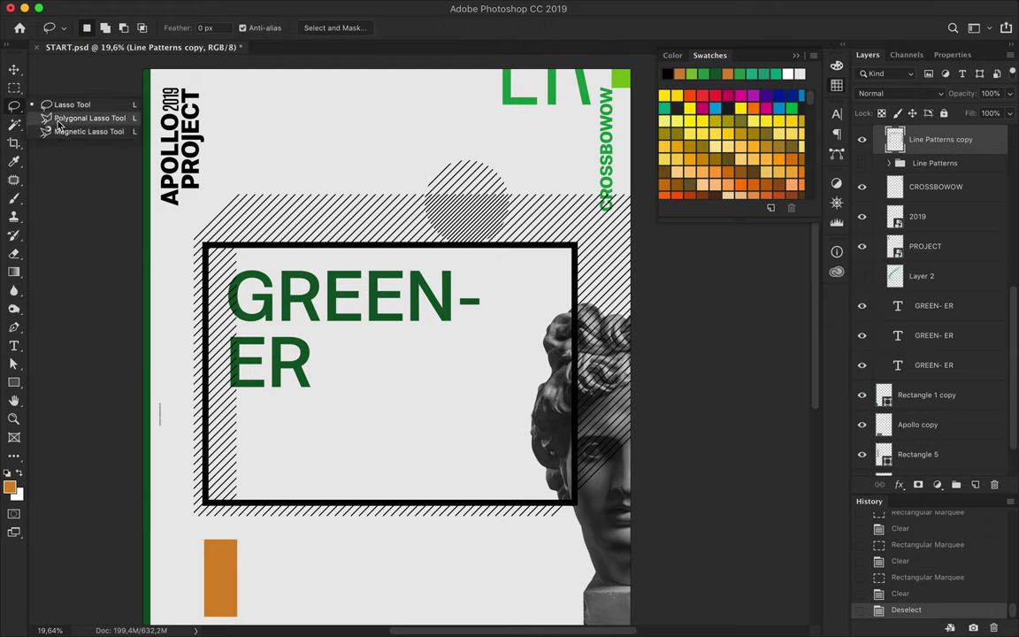
{"action": "left_click", "coordinate": [254, 513]}
{"action": "key", "text": "Delete"}
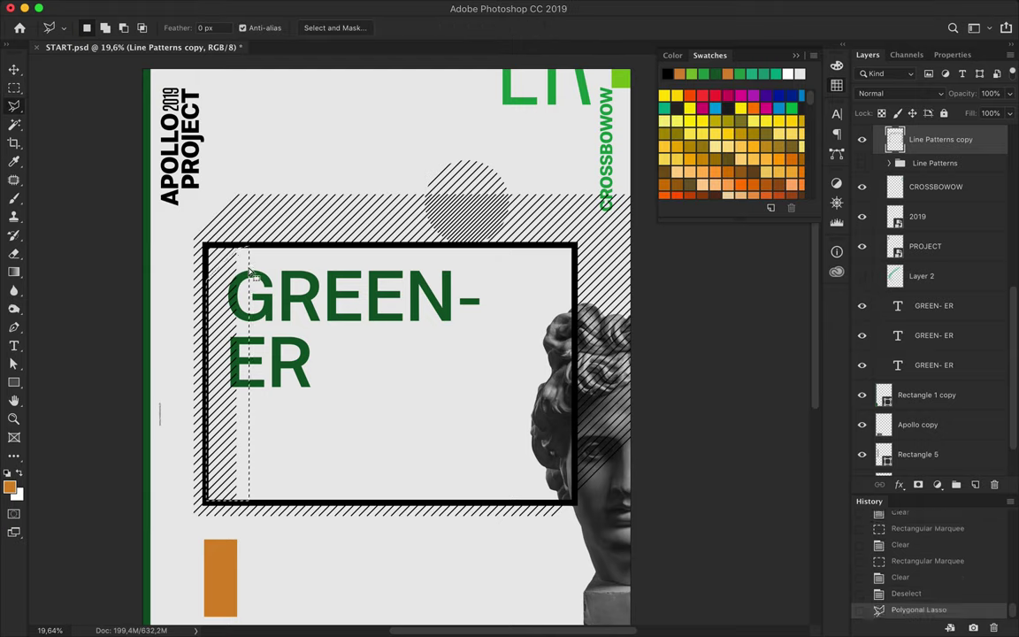
{"action": "left_click", "coordinate": [273, 300]}
{"action": "key", "text": "Delete"}
Draw a small black-filled triangle in the box's top-left corner
{"action": "key", "text": "Return"}
{"action": "key", "text": "p"}
{"action": "left_click", "coordinate": [156, 28]}
{"action": "left_click", "coordinate": [175, 50]}
{"action": "left_click", "coordinate": [207, 265]}
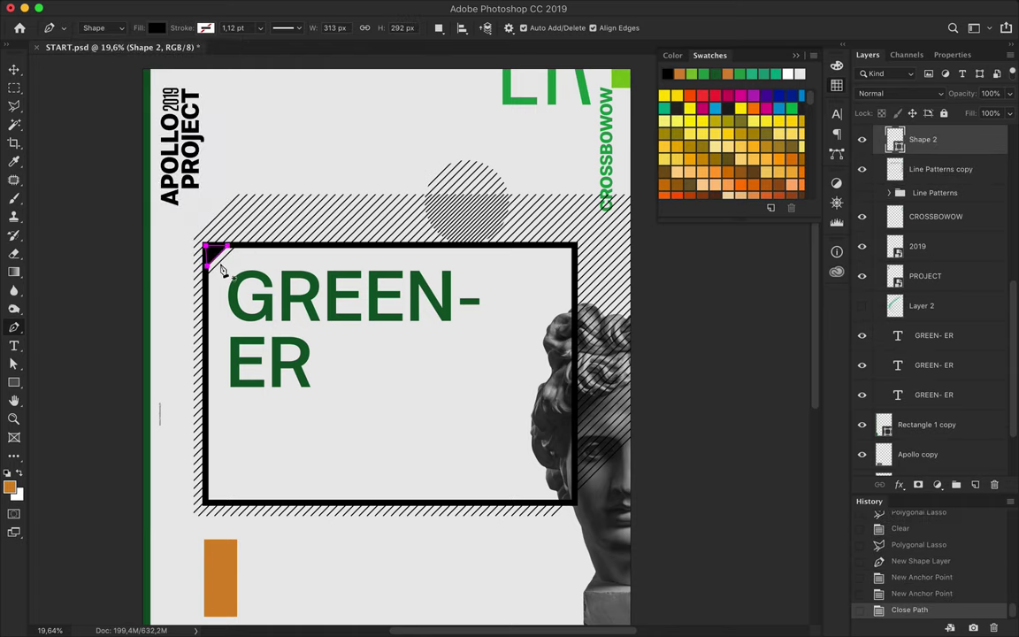
{"action": "scroll", "coordinate": [402, 336], "scroll_direction": "right", "scroll_amount": 3}
{"action": "key", "text": "v"}
{"action": "scroll", "coordinate": [395, 312], "scroll_direction": "down", "scroll_amount": 3}
{"action": "scroll", "coordinate": [397, 314], "scroll_direction": "down", "scroll_amount": 2}
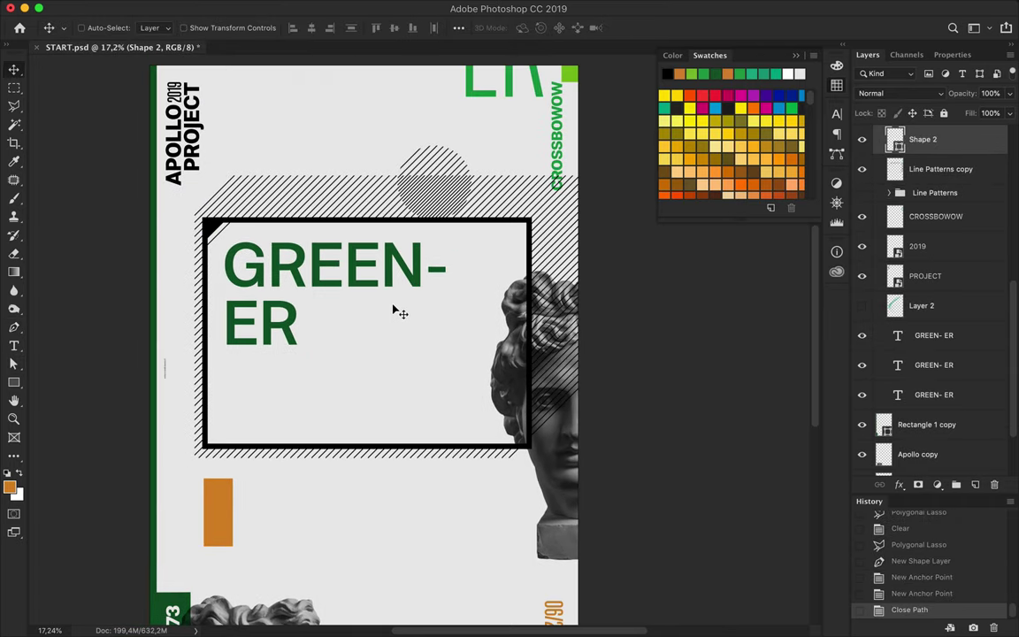
{"action": "scroll", "coordinate": [298, 212], "scroll_direction": "up", "scroll_amount": 2}
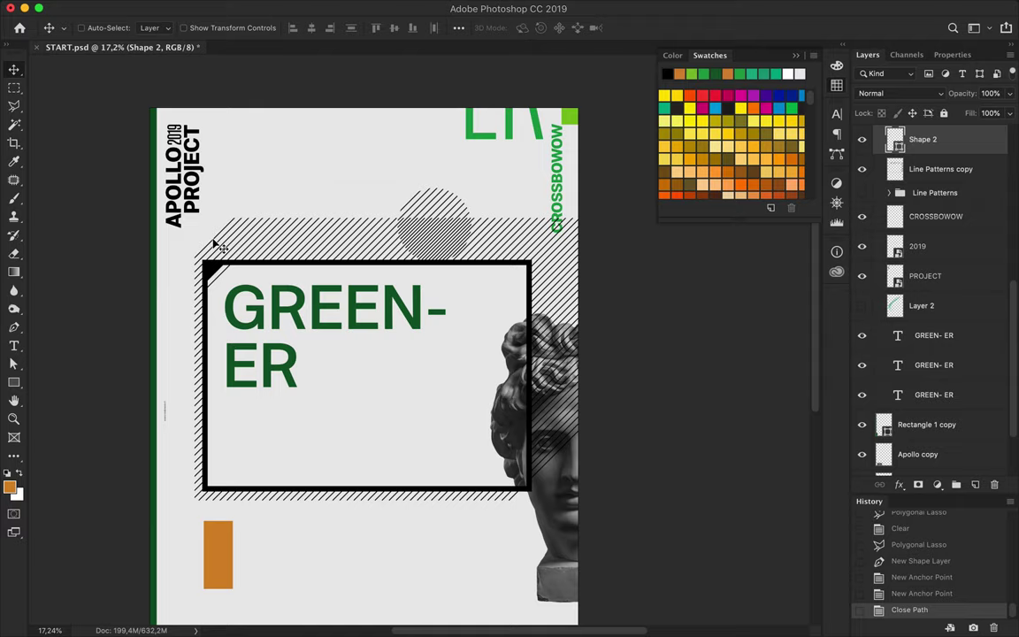
Clip the hatching's upper-left corner diagonally with the Polygonal Lasso
{"action": "key", "text": "l"}
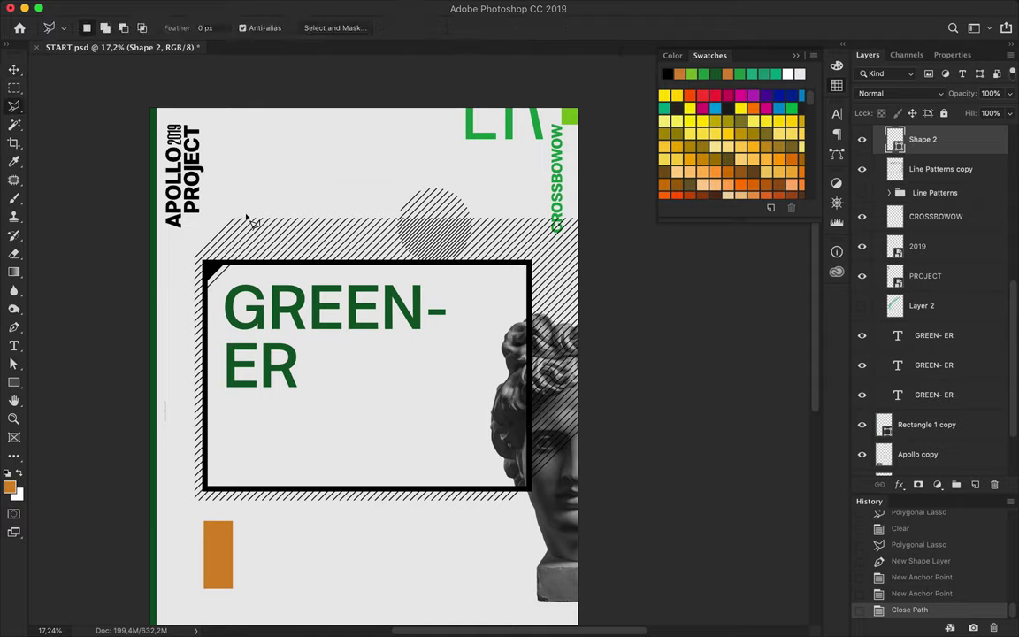
{"action": "key", "text": "alt+bracketleft"}
{"action": "key", "text": "Delete"}
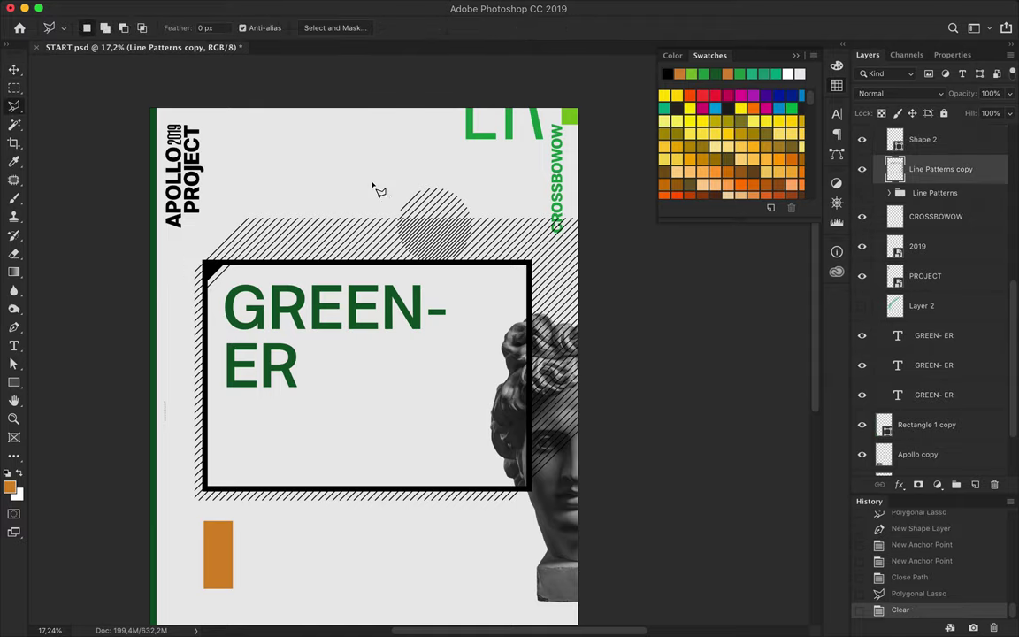
{"action": "double_click", "coordinate": [472, 215]}
{"action": "key", "text": "v"}
{"action": "scroll", "coordinate": [450, 323], "scroll_direction": "down", "scroll_amount": 4}
{"action": "scroll", "coordinate": [447, 322], "scroll_direction": "down", "scroll_amount": 1}
{"action": "scroll", "coordinate": [446, 322], "scroll_direction": "up", "scroll_amount": 2}
{"action": "left_click", "coordinate": [441, 142], "text": "ctrl"}
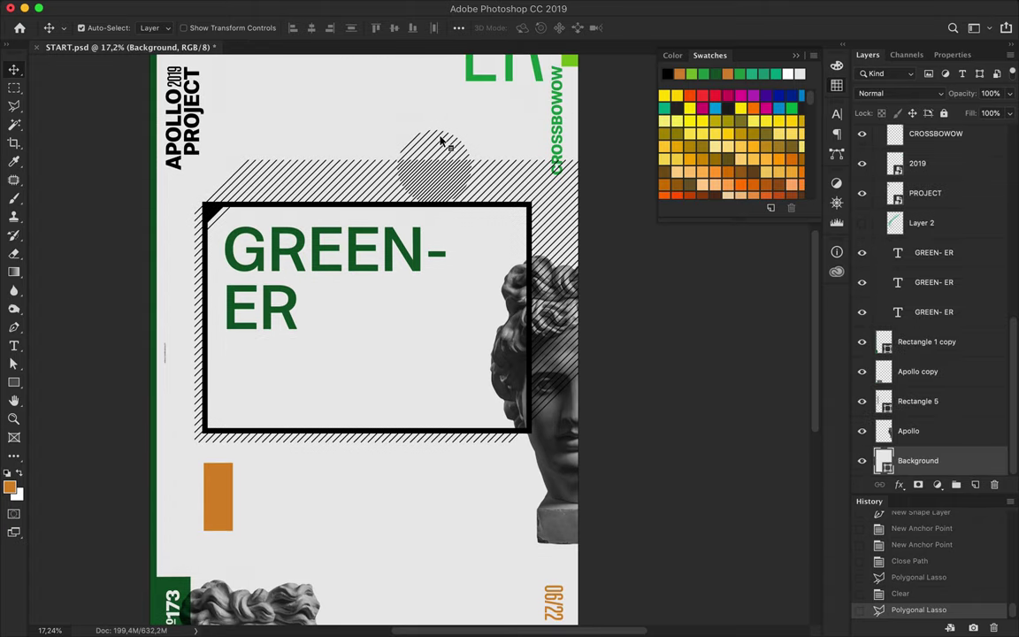
Duplicate the Circle lines layer, flip the copy horizontally, and set it beside the orange bar
{"action": "key", "text": "ctrl+j"}
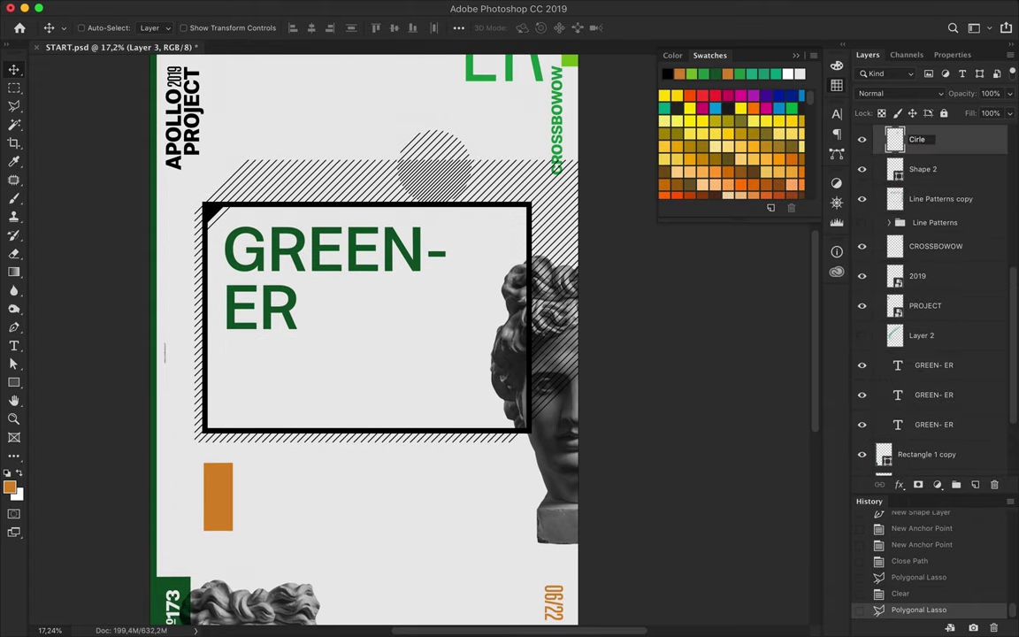
{"action": "left_click_drag", "start_coordinate": [441, 142], "coordinate": [441, 487]}
{"action": "left_click", "coordinate": [158, 4]}
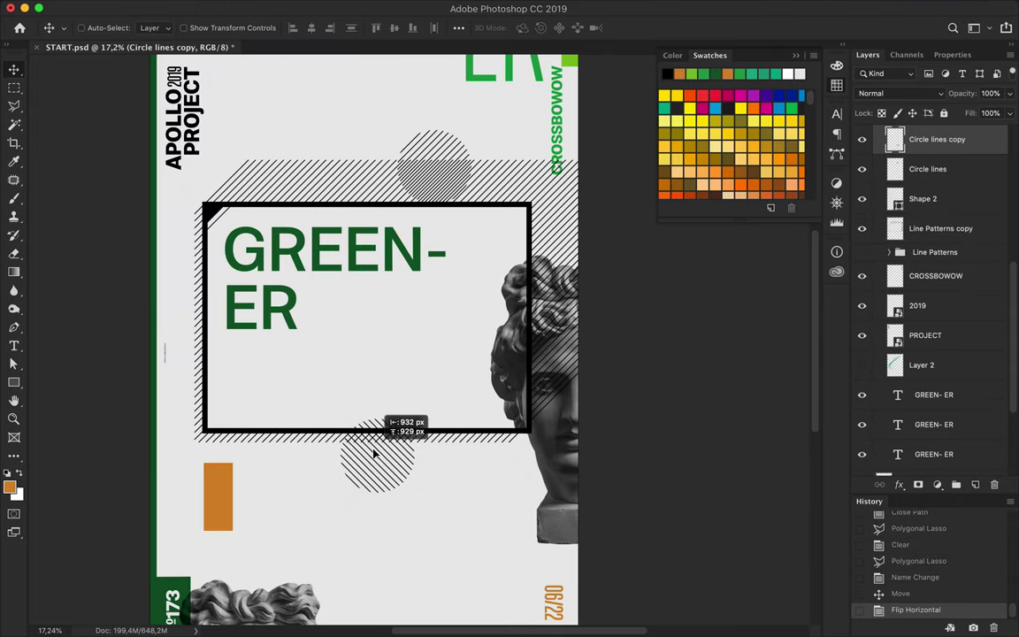
{"action": "mouse_move", "coordinate": [407, 495]}
{"action": "left_mouse_down"}
{"action": "mouse_move", "coordinate": [191, 415]}
{"action": "mouse_move", "coordinate": [278, 548]}
{"action": "left_mouse_up"}
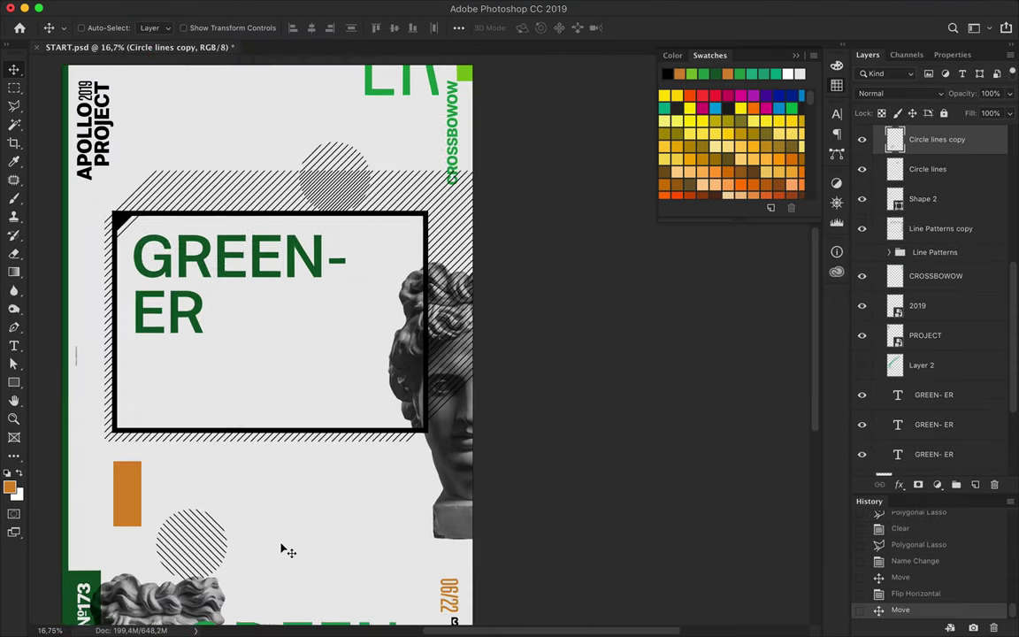
{"action": "scroll", "coordinate": [318, 239], "scroll_direction": "up", "scroll_amount": 2}
Draw a small square beside the title and fill it dark green
{"action": "key", "text": "m"}
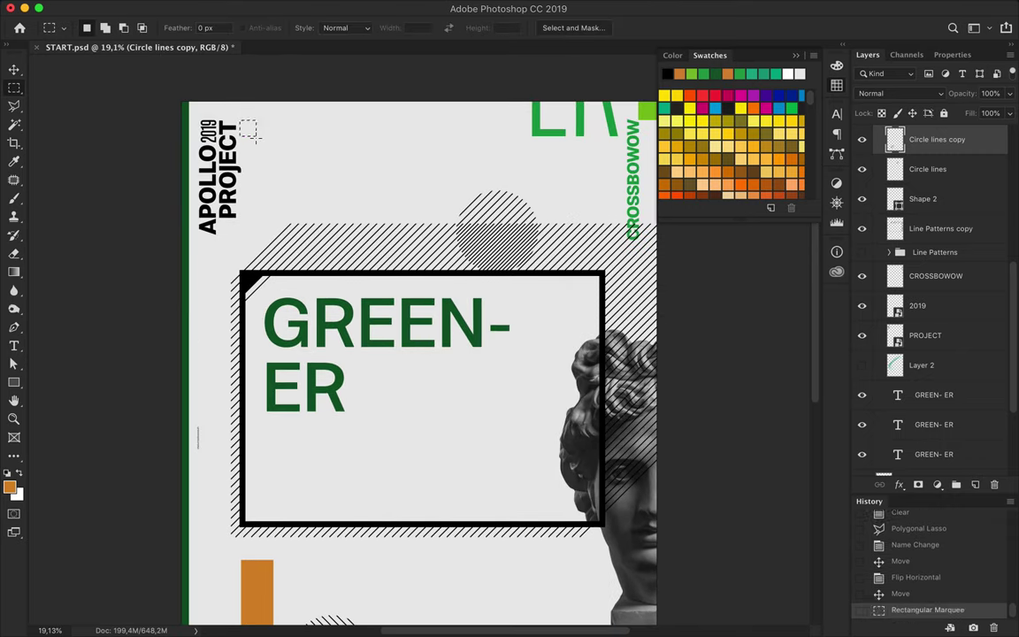
{"action": "key", "text": "ctrl+d"}
{"action": "key", "text": "u"}
{"action": "scroll", "coordinate": [230, 106], "scroll_direction": "up", "scroll_amount": 3}
{"action": "scroll", "coordinate": [222, 84], "scroll_direction": "up", "scroll_amount": 2}
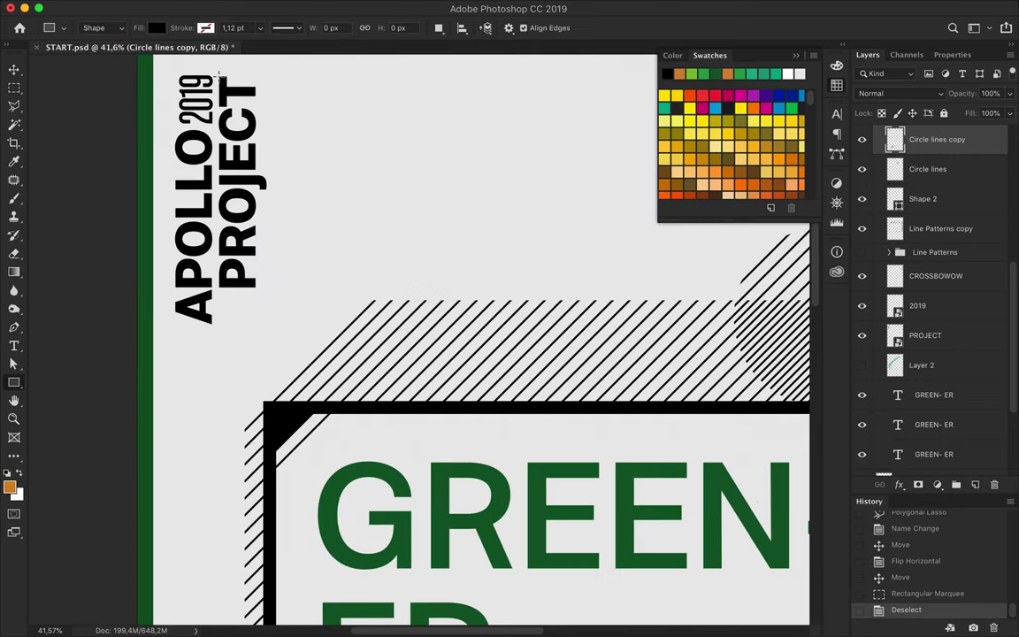
{"action": "left_click_drag", "start_coordinate": [263, 107], "coordinate": [361, 92]}
{"action": "left_click", "coordinate": [157, 27]}
{"action": "left_click", "coordinate": [138, 131]}
Add the second and third squares, coloured lighter green and lime green
{"action": "key", "text": "v"}
{"action": "key", "text": "u"}
{"action": "left_click", "coordinate": [156, 27]}
{"action": "left_click", "coordinate": [194, 104]}
{"action": "key", "text": "v"}
{"action": "key", "text": "u"}
{"action": "left_click", "coordinate": [157, 28]}
{"action": "left_click", "coordinate": [172, 97]}
Add the fourth square in orange and a fifth copy in black
{"action": "key", "text": "v"}
{"action": "key", "text": "a"}
{"action": "left_click", "coordinate": [211, 28]}
{"action": "left_click", "coordinate": [169, 195]}
{"action": "left_click_drag", "start_coordinate": [397, 92], "coordinate": [444, 96]}
{"action": "key", "text": "a"}
{"action": "left_click", "coordinate": [211, 28]}
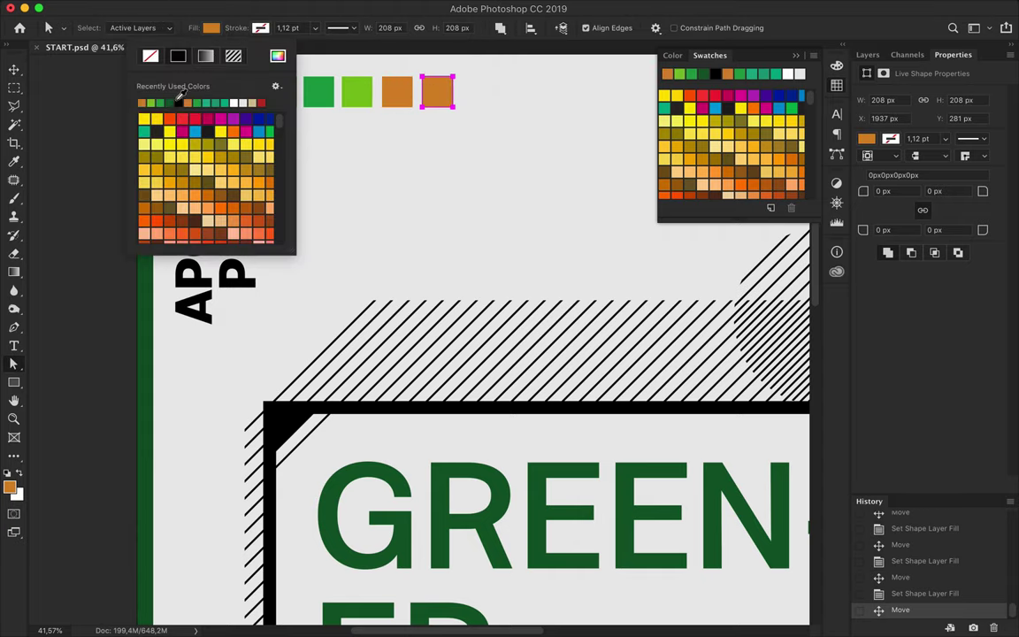
{"action": "left_click", "coordinate": [178, 102]}
{"action": "key", "text": "v"}
Space the five colour squares evenly in a row
{"action": "scroll", "coordinate": [473, 168], "scroll_direction": "up", "scroll_amount": 3}
{"action": "left_click", "coordinate": [458, 28]}
{"action": "left_click", "coordinate": [475, 112]}
{"action": "left_click_drag", "start_coordinate": [442, 210], "coordinate": [429, 216]}
{"action": "left_click", "coordinate": [458, 28]}
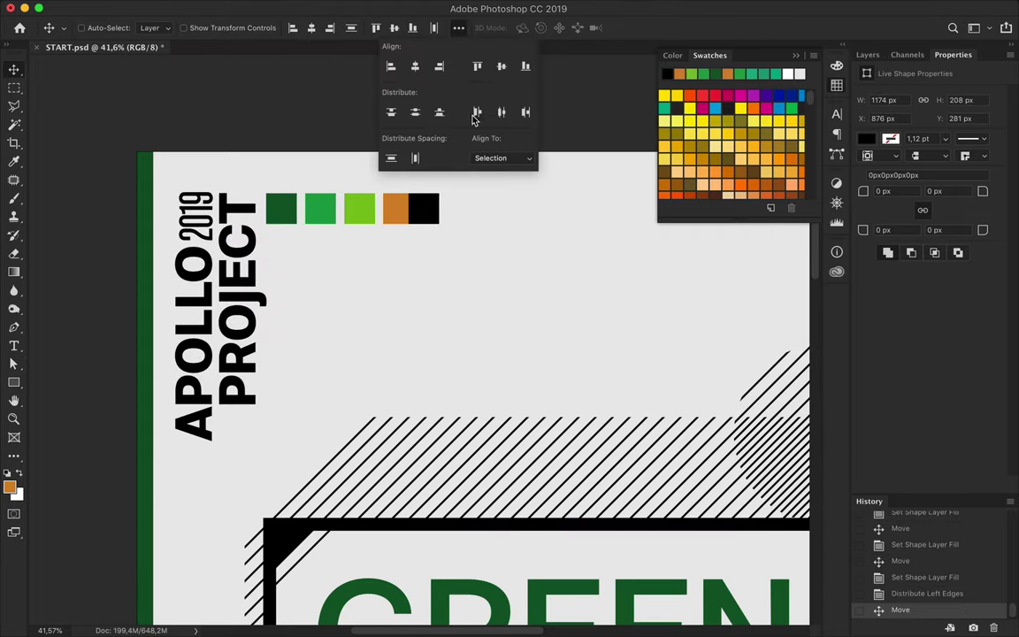
{"action": "left_click", "coordinate": [478, 111]}
Shrink the row of squares and move it down beside the B logo
{"action": "key", "text": "ctrl+t"}
{"action": "left_click_drag", "start_coordinate": [438, 224], "coordinate": [331, 214]}
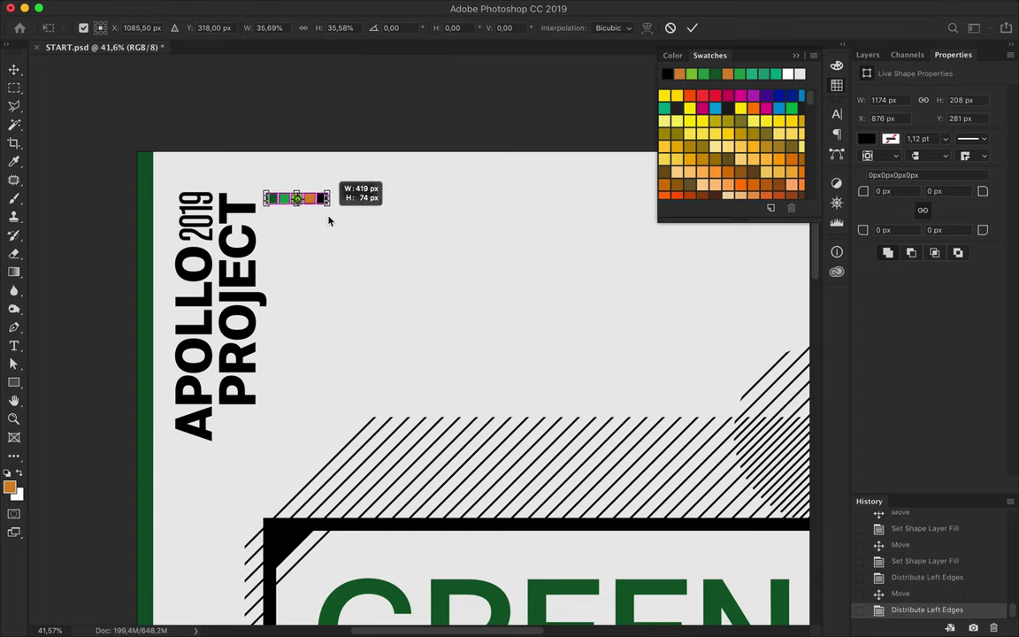
{"action": "key", "text": "Return"}
{"action": "scroll", "coordinate": [371, 109], "scroll_direction": "down", "scroll_amount": 2}
{"action": "scroll", "coordinate": [350, 118], "scroll_direction": "down", "scroll_amount": 5}
{"action": "scroll", "coordinate": [347, 119], "scroll_direction": "down", "scroll_amount": 3}
{"action": "left_click_drag", "start_coordinate": [212, 107], "coordinate": [518, 533]}
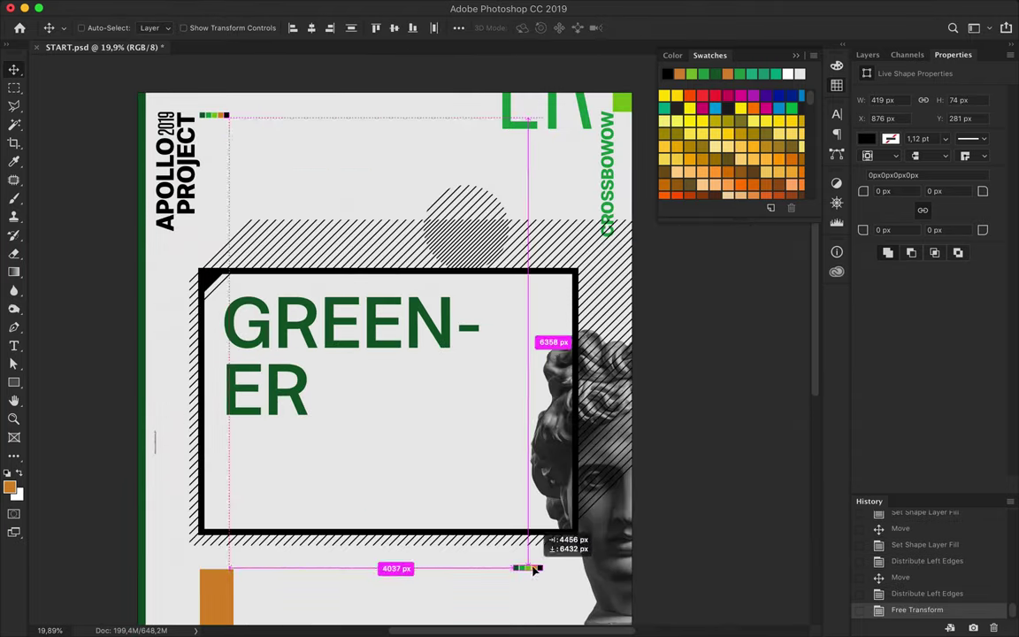
{"action": "scroll", "coordinate": [482, 292], "scroll_direction": "up", "scroll_amount": 2}
Rotate the colour strip 90° upright under 06/22 and begin a short pen line
{"action": "key", "text": "ctrl+t"}
{"action": "left_click_drag", "start_coordinate": [503, 301], "coordinate": [491, 280]}
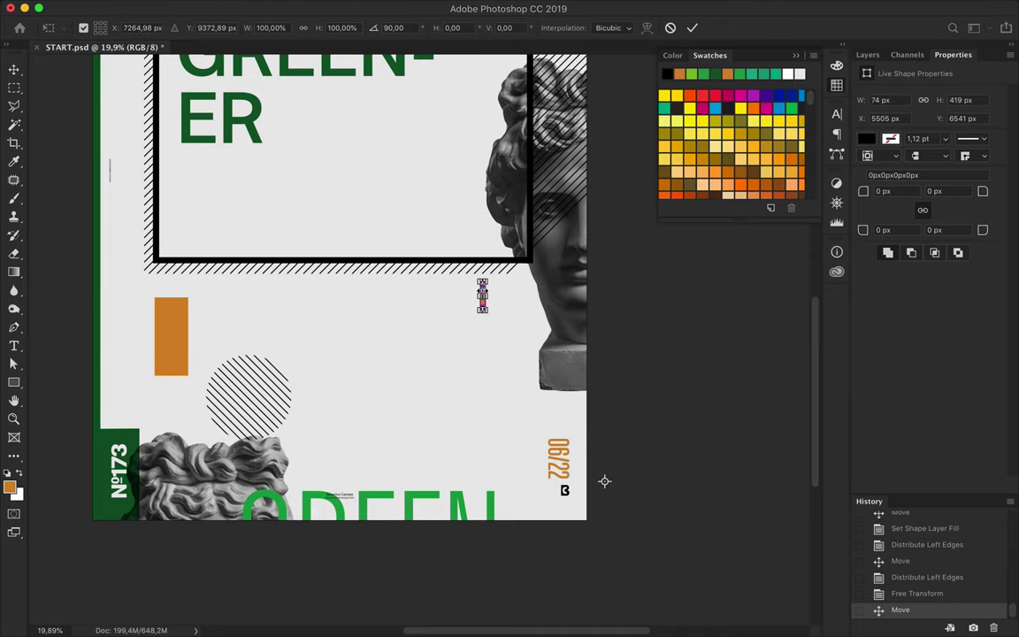
{"action": "key", "text": "ctrl+plus"}
{"action": "key", "text": "Return"}
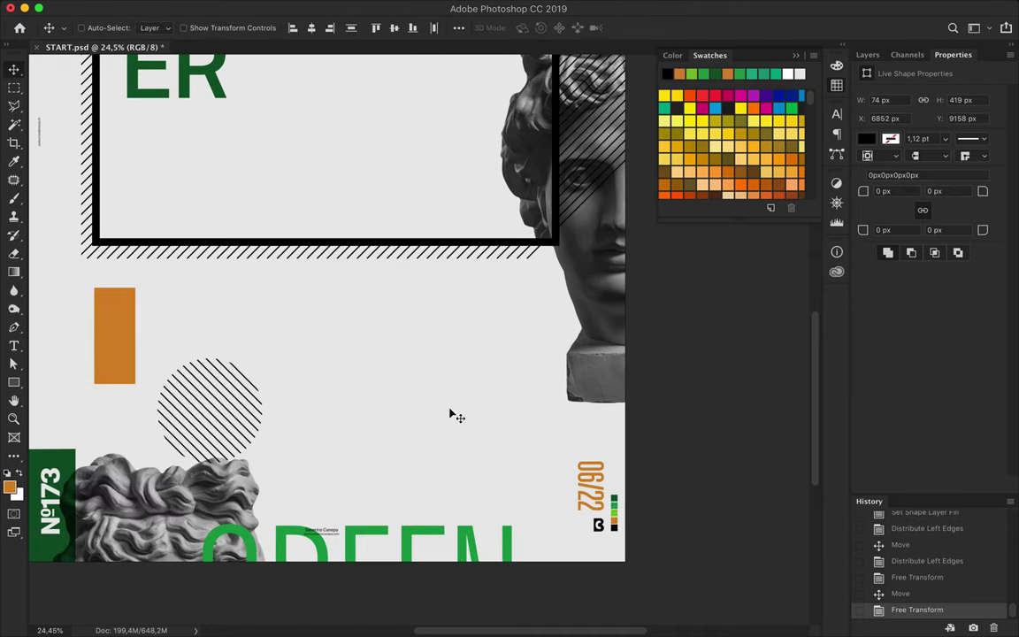
{"action": "scroll", "coordinate": [450, 414], "scroll_direction": "left", "scroll_amount": 5}
{"action": "key", "text": "p"}
{"action": "left_click", "coordinate": [539, 395]}
Finish the short line with no fill and a thin black stroke
{"action": "left_click", "coordinate": [563, 374]}
{"action": "key", "text": "a"}
{"action": "left_click", "coordinate": [210, 27]}
{"action": "left_click", "coordinate": [137, 49]}
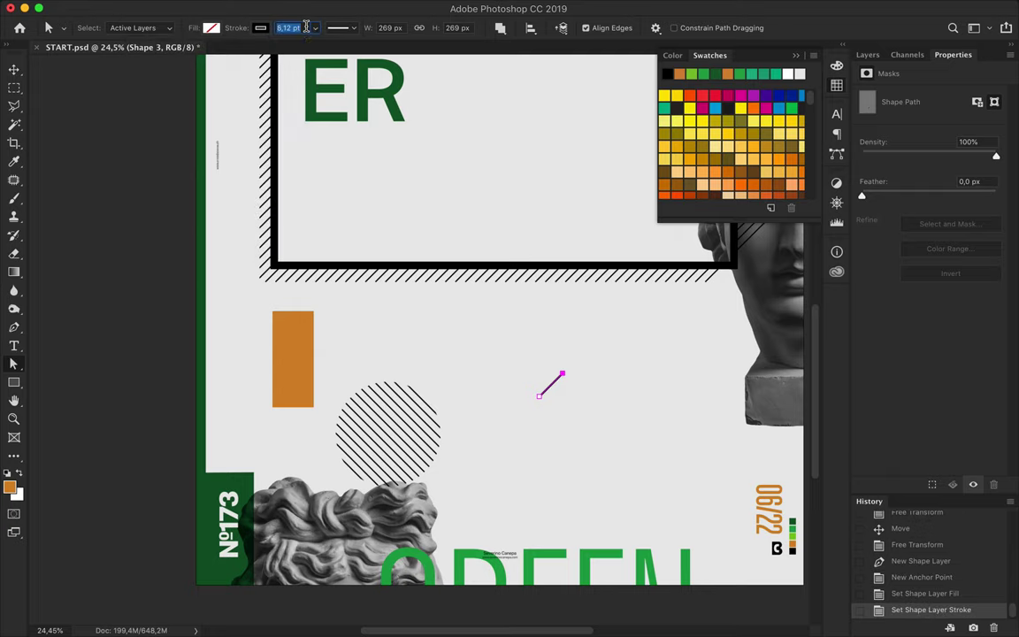
{"action": "scroll", "coordinate": [465, 171], "scroll_direction": "right", "scroll_amount": 5}
{"action": "scroll", "coordinate": [466, 172], "scroll_direction": "down", "scroll_amount": 2}
{"action": "key", "text": "v"}
Flip a copy into an X, merge it as Cross in a group, and duplicate it
{"action": "left_click", "coordinate": [159, 7]}
{"action": "mouse_move", "coordinate": [182, 336]}
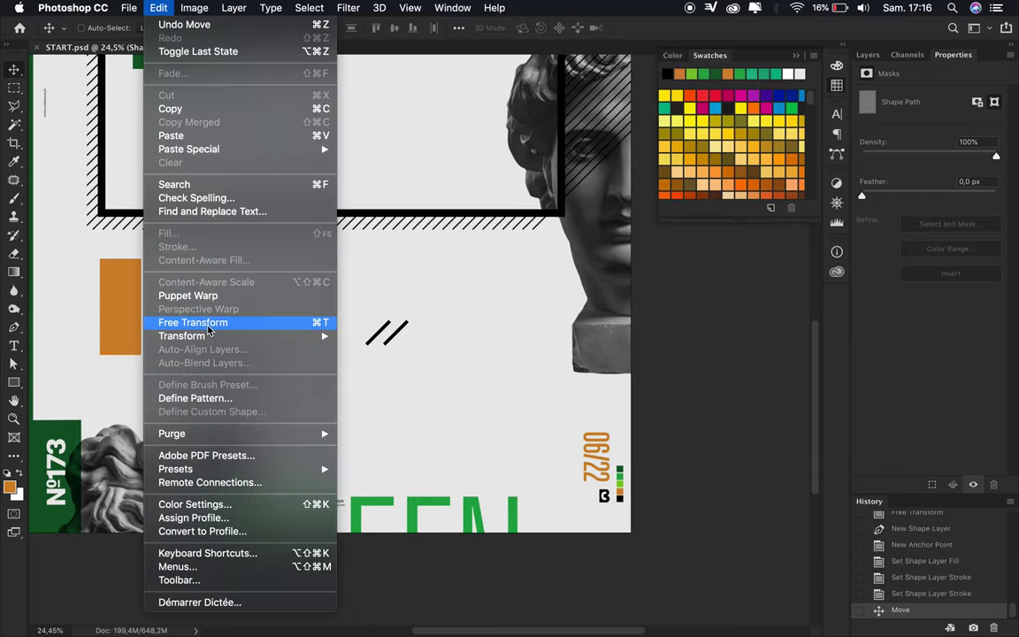
{"action": "left_click", "coordinate": [564, 496]}
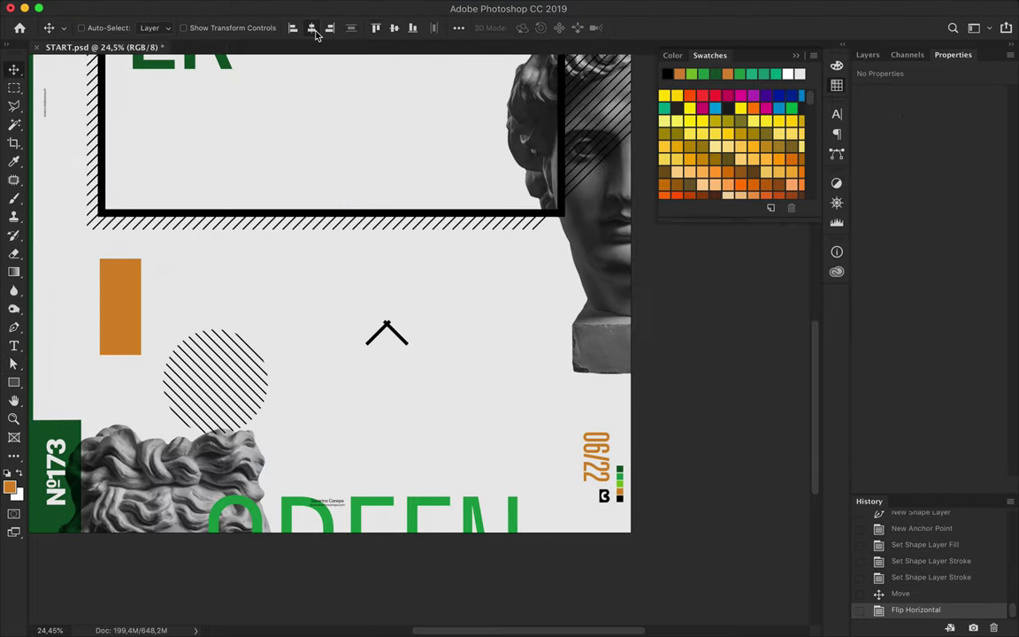
{"action": "left_click", "coordinate": [867, 54]}
{"action": "key", "text": "ctrl+e"}
{"action": "double_click", "coordinate": [933, 140]}
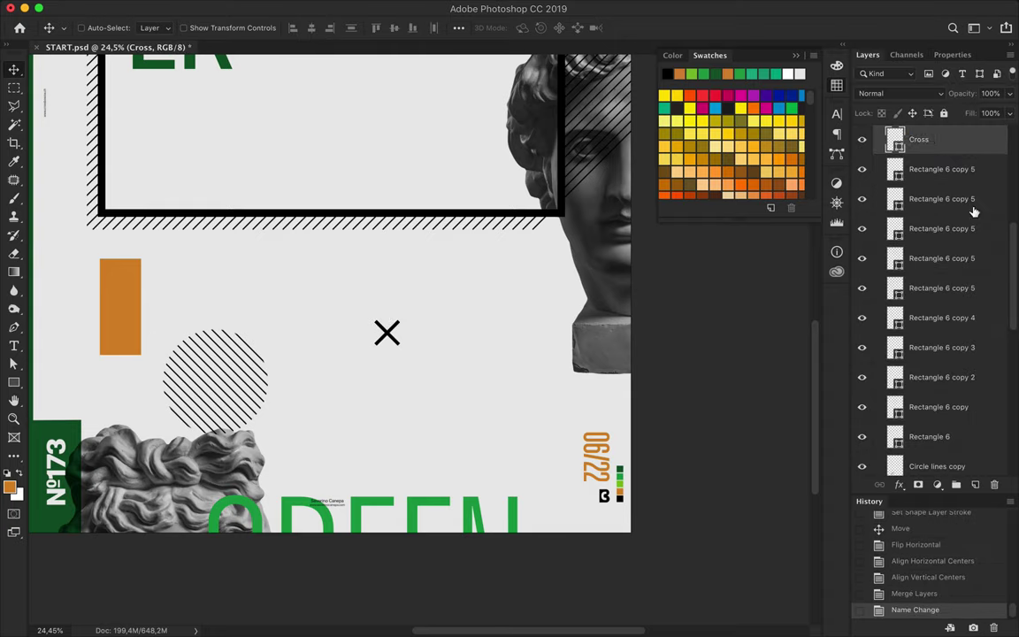
{"action": "scroll", "coordinate": [964, 247], "scroll_direction": "up", "scroll_amount": 5}
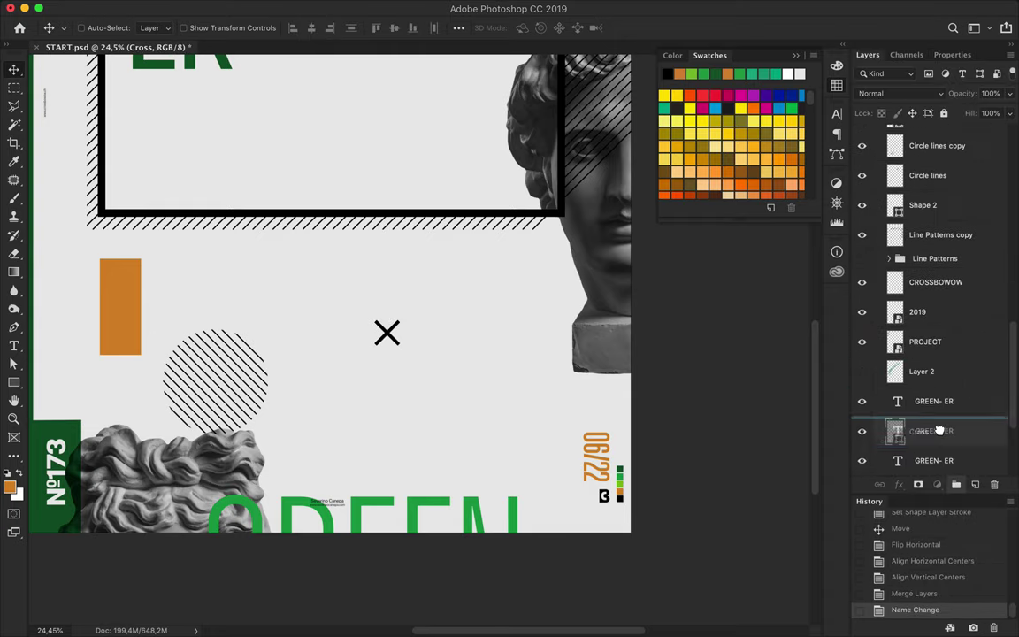
{"action": "key", "text": "ctrl+g"}
{"action": "mouse_move", "coordinate": [939, 298]}
{"action": "left_mouse_down"}
{"action": "mouse_move", "coordinate": [946, 389]}
{"action": "mouse_move", "coordinate": [923, 336]}
{"action": "left_mouse_up"}
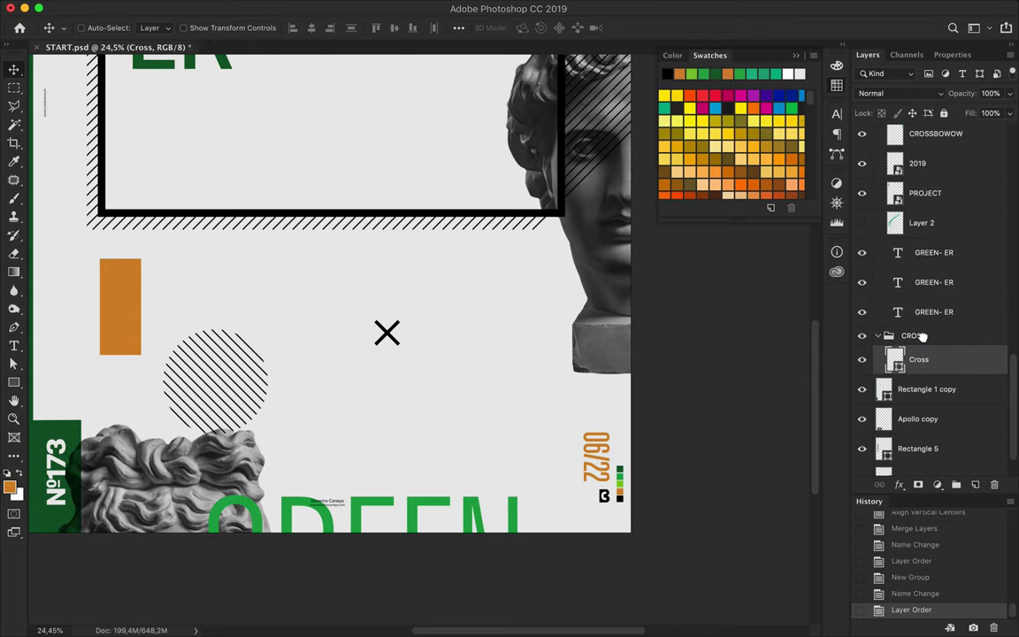
{"action": "mouse_move", "coordinate": [389, 336]}
{"action": "left_mouse_down", "text": "alt"}
{"action": "mouse_move", "coordinate": [252, 272]}
{"action": "mouse_move", "coordinate": [155, 380]}
{"action": "mouse_move", "coordinate": [212, 416]}
{"action": "left_mouse_up", "text": "alt"}
{"action": "key", "text": "ctrl+t"}
Enlarge the copied cross, thicken its stroke, colour it green and move it lower left
{"action": "key", "text": "Return"}
{"action": "key", "text": "a"}
{"action": "left_click_drag", "start_coordinate": [276, 28], "coordinate": [292, 27]}
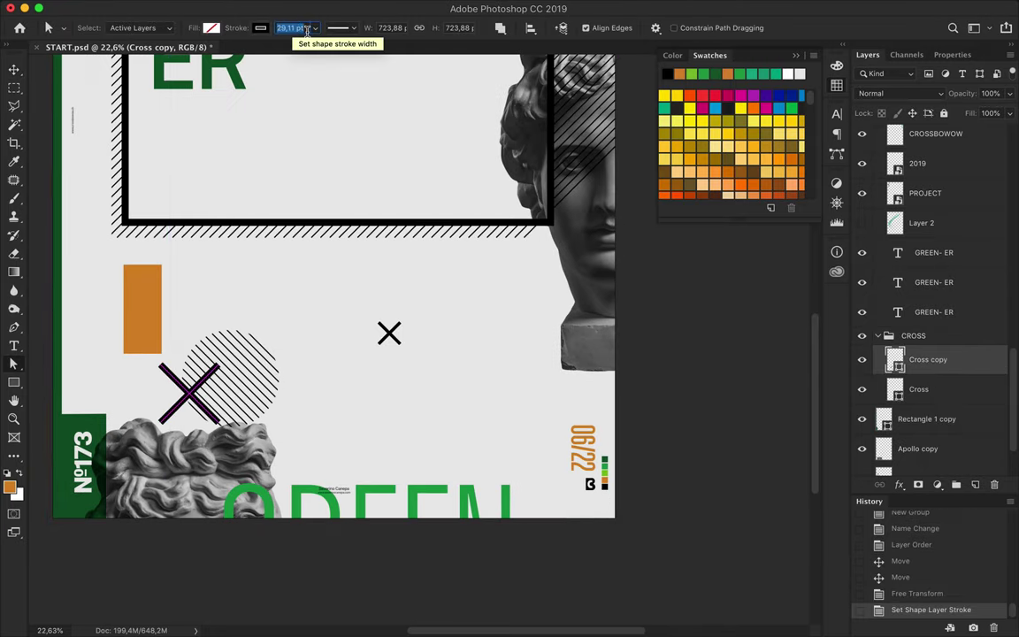
{"action": "left_click_drag", "start_coordinate": [203, 393], "coordinate": [100, 384]}
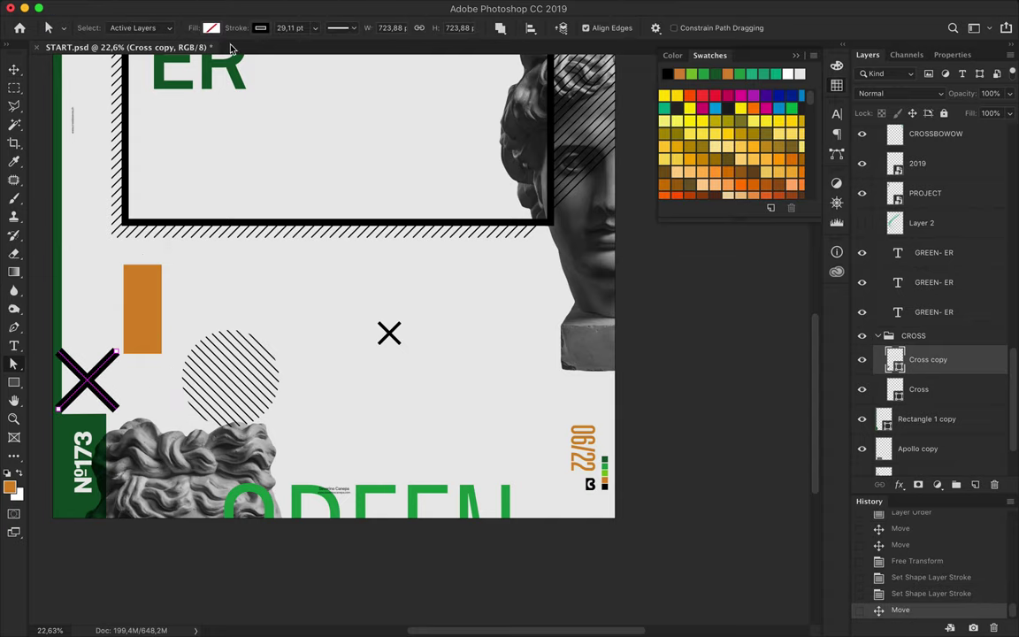
{"action": "left_click", "coordinate": [260, 27]}
{"action": "left_click", "coordinate": [192, 109]}
{"action": "key", "text": "v"}
{"action": "scroll", "coordinate": [88, 389], "scroll_direction": "up", "scroll_amount": 3}
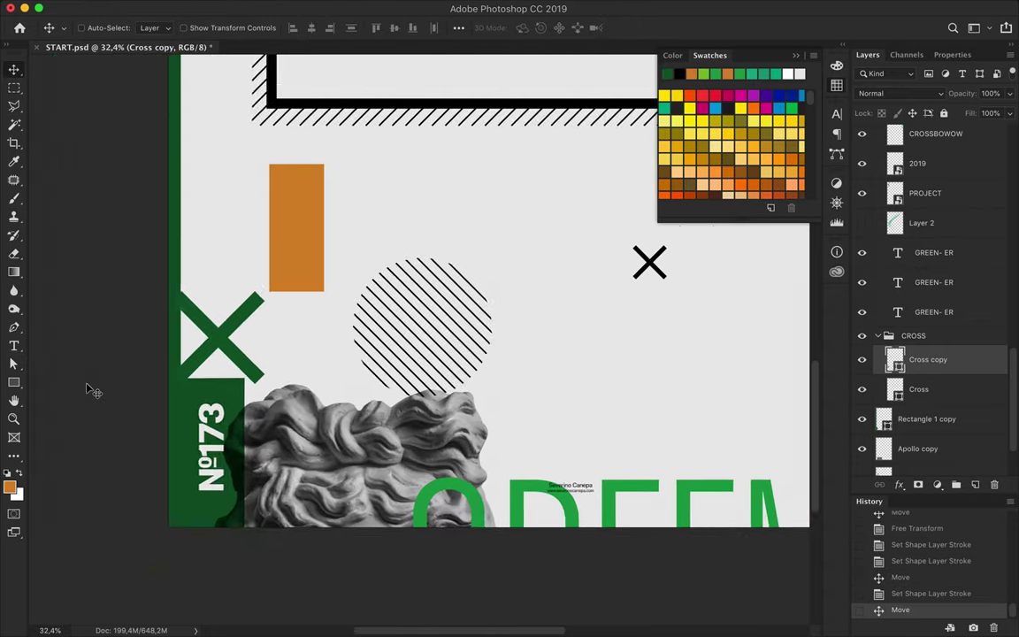
{"action": "scroll", "coordinate": [89, 390], "scroll_direction": "up", "scroll_amount": 3}
Sample the dark green from the poster with the eyedropper
{"action": "key", "text": "i"}
{"action": "left_click", "coordinate": [144, 441]}
{"action": "scroll", "coordinate": [442, 295], "scroll_direction": "down", "scroll_amount": 2}
{"action": "scroll", "coordinate": [445, 295], "scroll_direction": "down", "scroll_amount": 2}
{"action": "scroll", "coordinate": [411, 304], "scroll_direction": "down", "scroll_amount": 2}
{"action": "scroll", "coordinate": [412, 303], "scroll_direction": "up", "scroll_amount": 5}
{"action": "scroll", "coordinate": [411, 304], "scroll_direction": "right", "scroll_amount": 2}
{"action": "scroll", "coordinate": [412, 303], "scroll_direction": "right", "scroll_amount": 2}
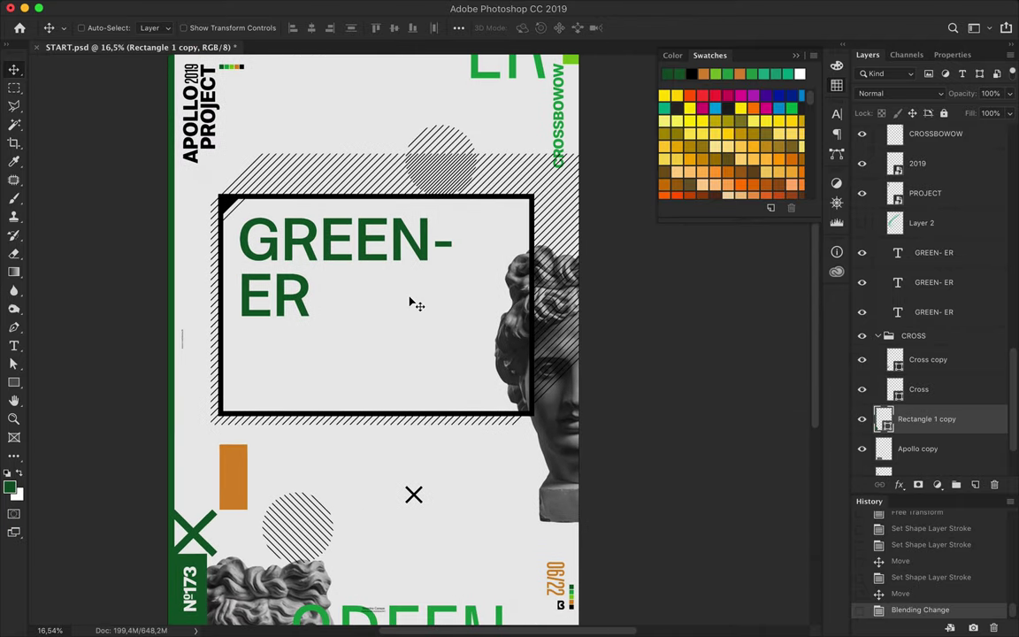
Change the GREENER heading's font weight to Semibold
{"action": "left_click", "coordinate": [451, 244], "text": "super"}
{"action": "key", "text": "t"}
{"action": "left_click", "coordinate": [256, 27]}
{"action": "key", "text": "Down"}
{"action": "key", "text": "Down"}
{"action": "key", "text": "Down"}
{"action": "key", "text": "Down"}
{"action": "key", "text": "v"}
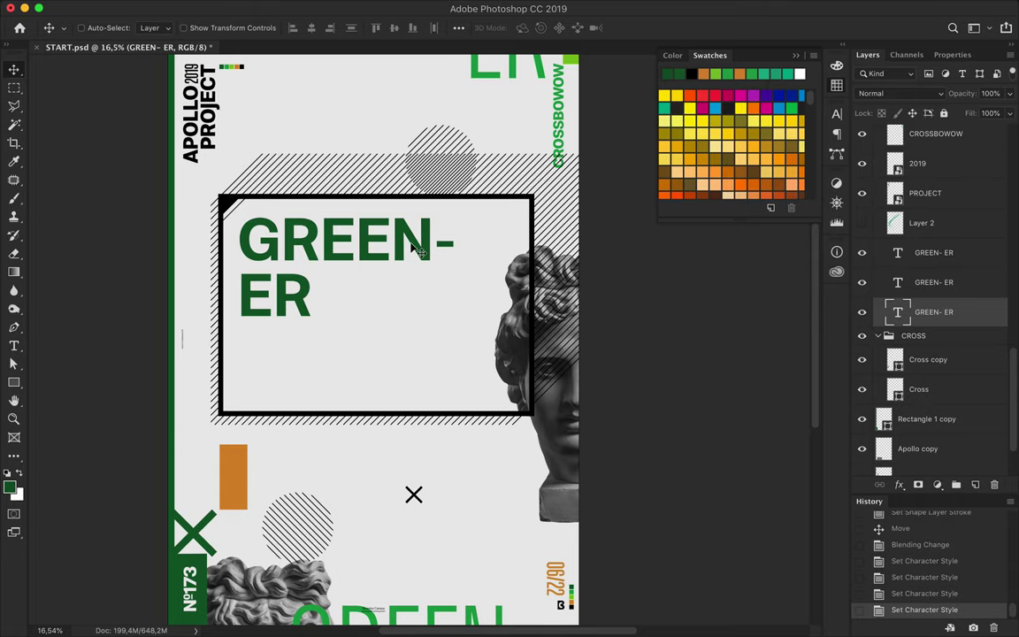
Duplicate the small black cross toward the box corner and shrink it
{"action": "scroll", "coordinate": [416, 250], "scroll_direction": "right", "scroll_amount": 1}
{"action": "scroll", "coordinate": [416, 250], "scroll_direction": "down", "scroll_amount": 3}
{"action": "left_click", "coordinate": [386, 415], "text": "super"}
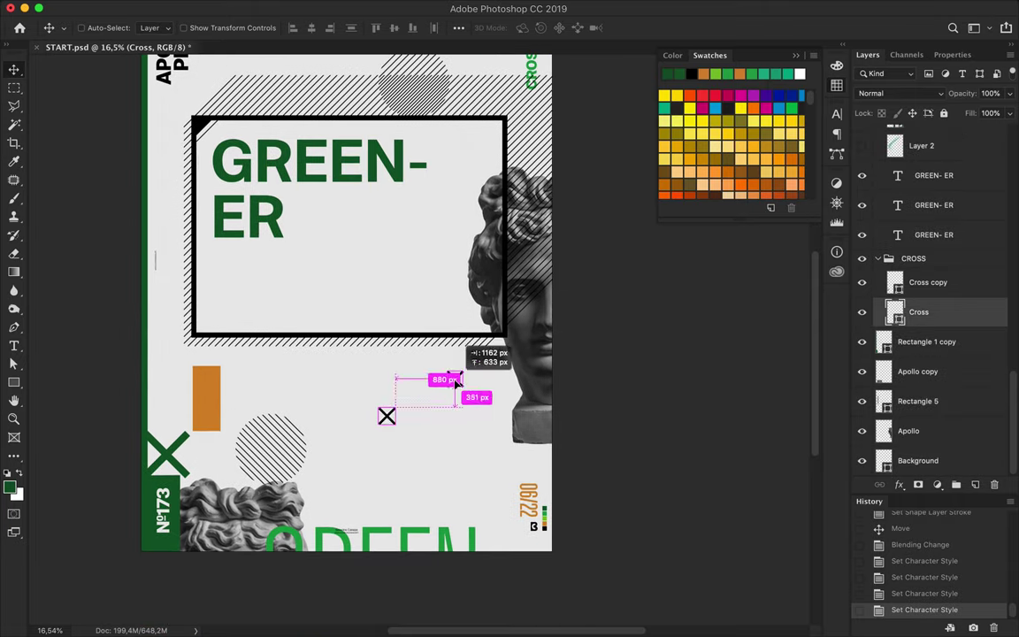
{"action": "left_click_drag", "start_coordinate": [455, 380], "coordinate": [456, 381]}
{"action": "scroll", "coordinate": [456, 381], "scroll_direction": "up", "scroll_amount": 1}
{"action": "key", "text": "super+t"}
{"action": "key", "text": "Return"}
{"action": "key", "text": "a"}
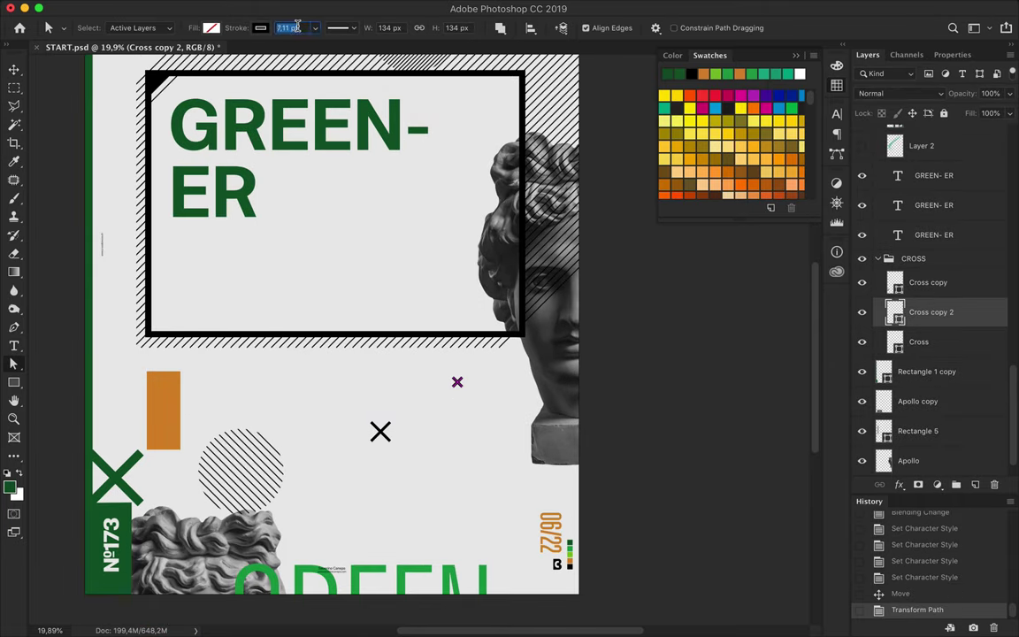
{"action": "key", "text": "v"}
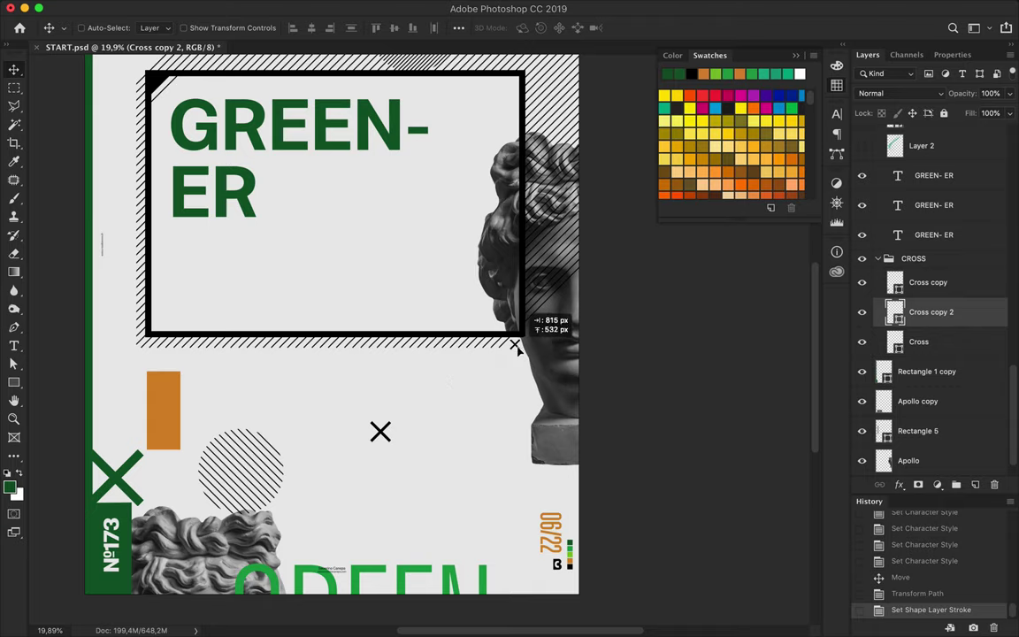
Scatter cross copies in the left margin as pairs down the column
{"action": "mouse_move", "coordinate": [518, 349]}
{"action": "left_mouse_down"}
{"action": "mouse_move", "coordinate": [122, 199]}
{"action": "mouse_move", "coordinate": [125, 212]}
{"action": "left_mouse_up"}
{"action": "scroll", "coordinate": [496, 380], "scroll_direction": "up", "scroll_amount": 1}
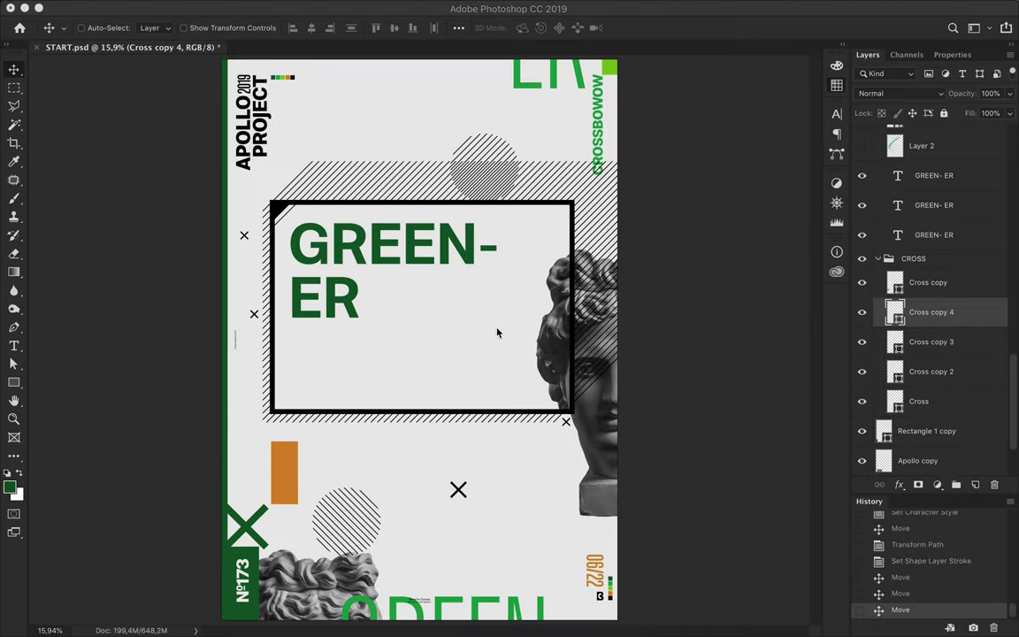
{"action": "scroll", "coordinate": [419, 341], "scroll_direction": "down", "scroll_amount": 1}
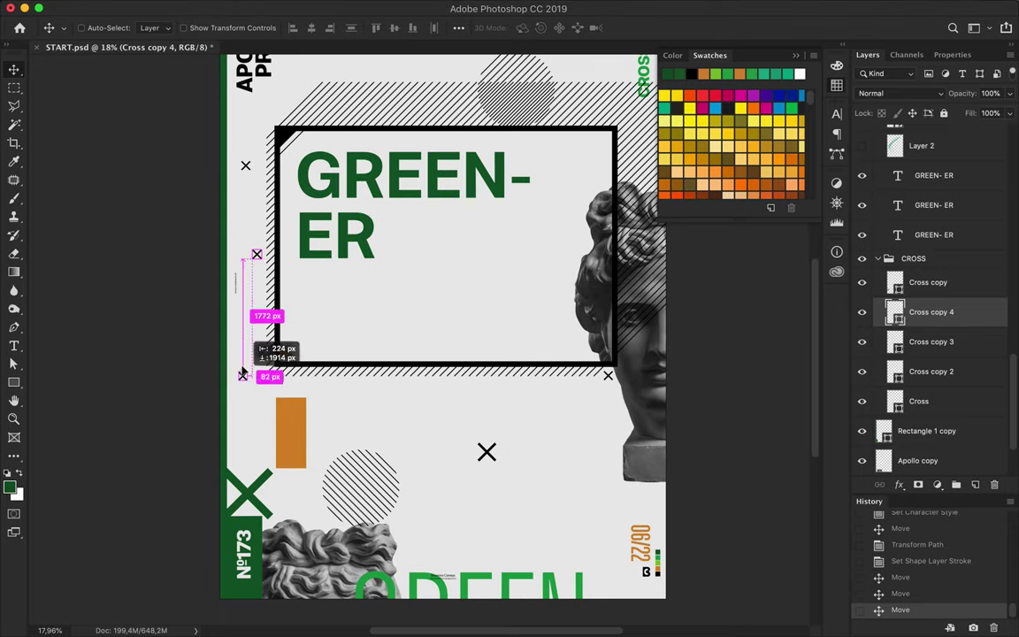
{"action": "left_click_drag", "start_coordinate": [256, 256], "coordinate": [259, 270]}
{"action": "scroll", "coordinate": [258, 271], "scroll_direction": "up", "scroll_amount": 3}
{"action": "left_click", "coordinate": [291, 215], "text": "shift"}
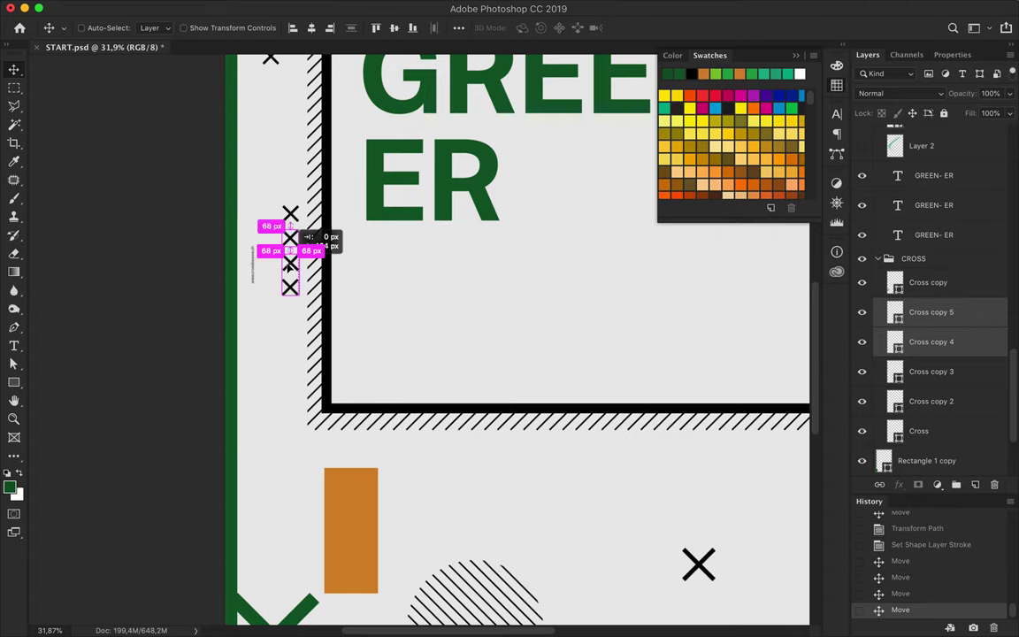
{"action": "left_click_drag", "start_coordinate": [299, 235], "coordinate": [288, 211]}
{"action": "mouse_move", "coordinate": [270, 228]}
{"action": "left_mouse_down"}
{"action": "mouse_move", "coordinate": [283, 257]}
{"action": "mouse_move", "coordinate": [299, 414]}
{"action": "mouse_move", "coordinate": [289, 417]}
{"action": "left_mouse_up"}
Copy the centre cross to the top right and give it a dark green outline
{"action": "scroll", "coordinate": [291, 427], "scroll_direction": "down", "scroll_amount": 5}
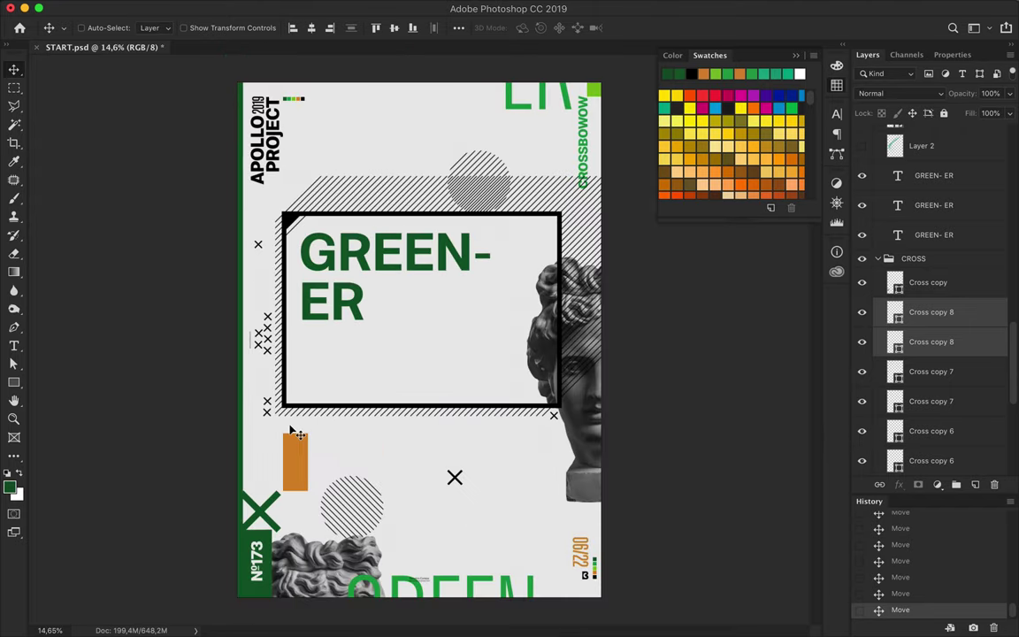
{"action": "left_click", "coordinate": [464, 477], "text": "ctrl"}
{"action": "left_click_drag", "start_coordinate": [464, 478], "coordinate": [457, 505]}
{"action": "key", "text": "ctrl+z"}
{"action": "left_click", "coordinate": [455, 478]}
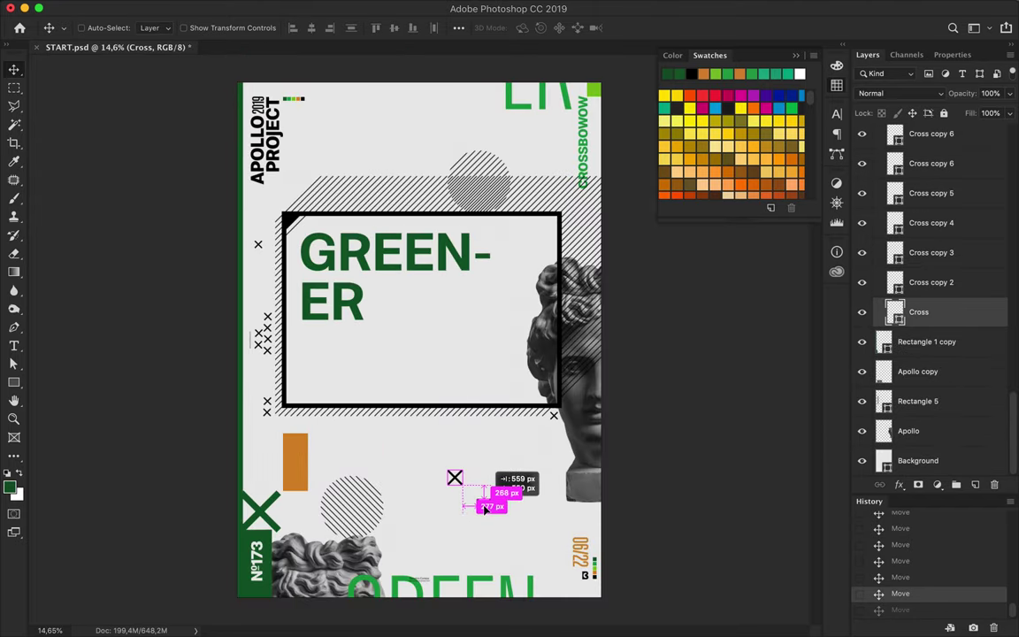
{"action": "left_click_drag", "start_coordinate": [484, 511], "coordinate": [562, 122]}
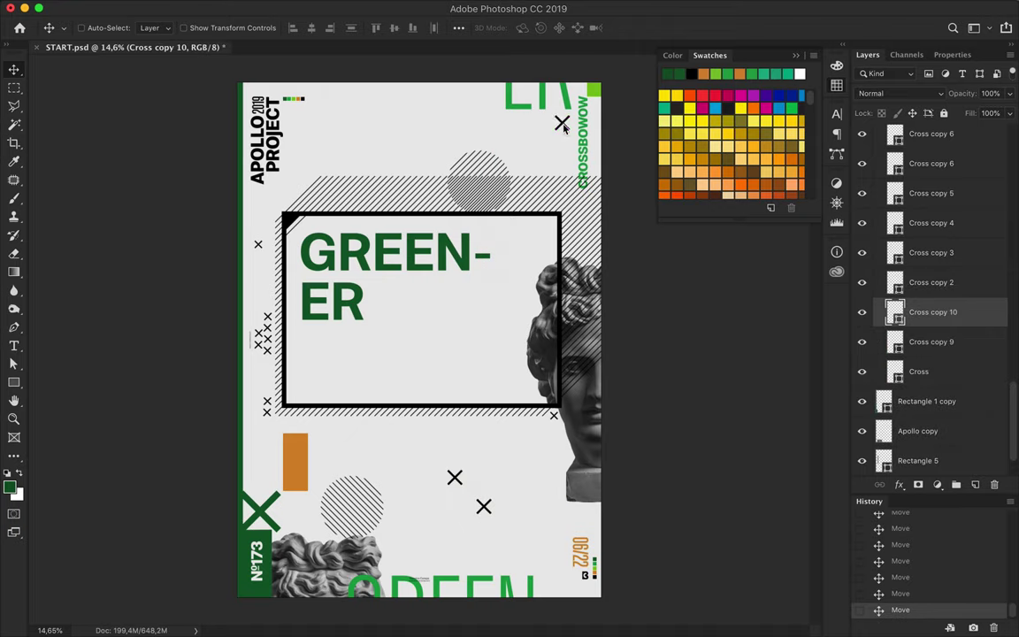
{"action": "key", "text": "a"}
{"action": "left_click", "coordinate": [262, 27]}
{"action": "key", "text": "Return"}
Show the Line Patterns copy 2 layer and move its stripes over the poster's lower half
{"action": "key", "text": "v"}
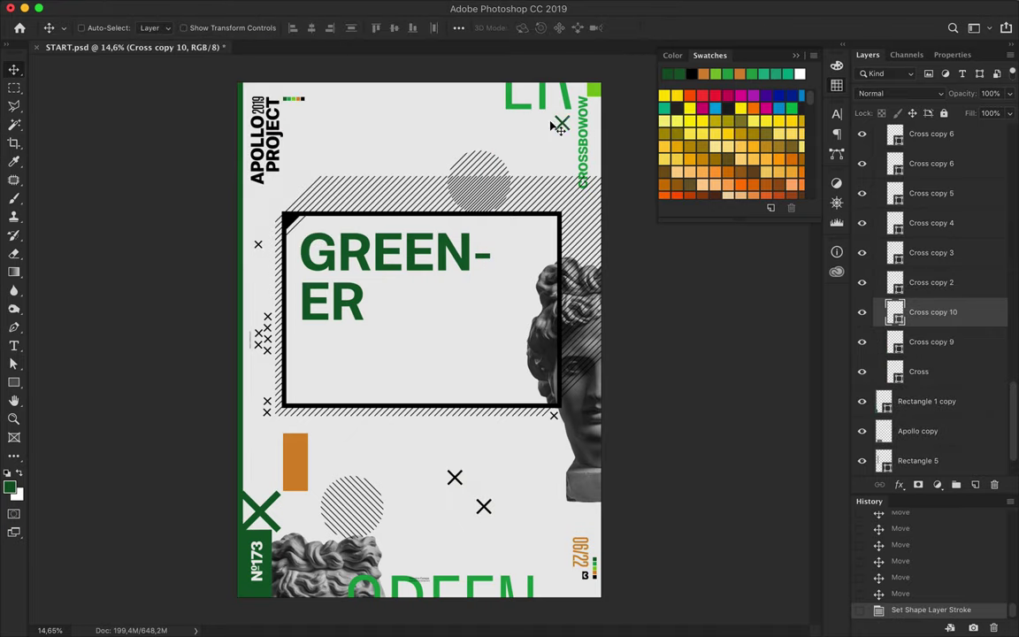
{"action": "scroll", "coordinate": [579, 100], "scroll_direction": "up", "scroll_amount": 1}
{"action": "scroll", "coordinate": [546, 183], "scroll_direction": "up", "scroll_amount": 1}
{"action": "scroll", "coordinate": [545, 182], "scroll_direction": "down", "scroll_amount": 3}
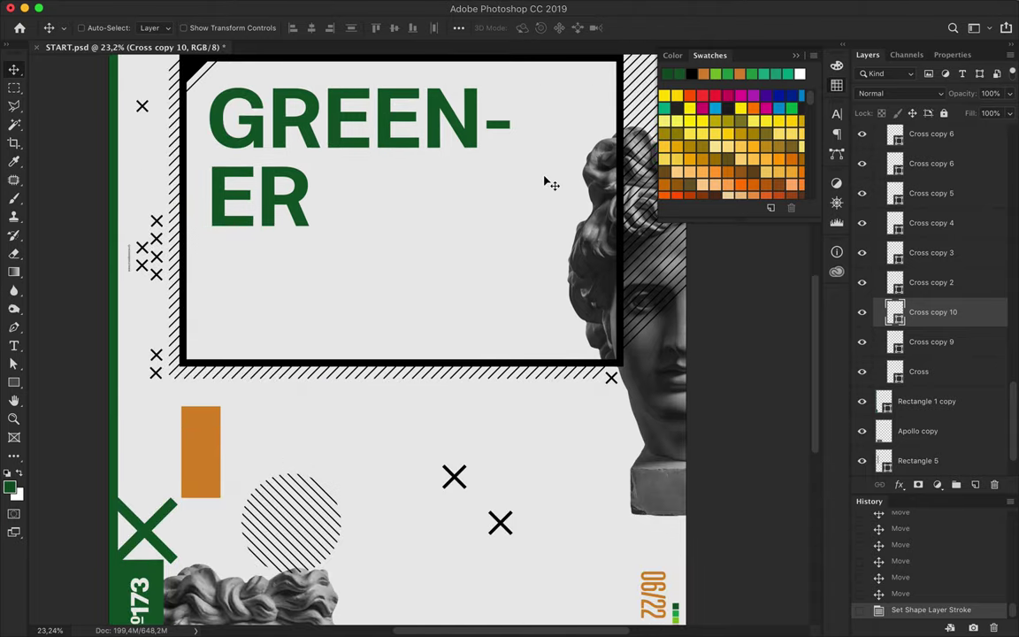
{"action": "scroll", "coordinate": [546, 182], "scroll_direction": "down", "scroll_amount": 1}
{"action": "scroll", "coordinate": [896, 264], "scroll_direction": "up", "scroll_amount": 5}
{"action": "scroll", "coordinate": [896, 264], "scroll_direction": "up", "scroll_amount": 3}
{"action": "left_click_drag", "start_coordinate": [935, 364], "coordinate": [932, 288]}
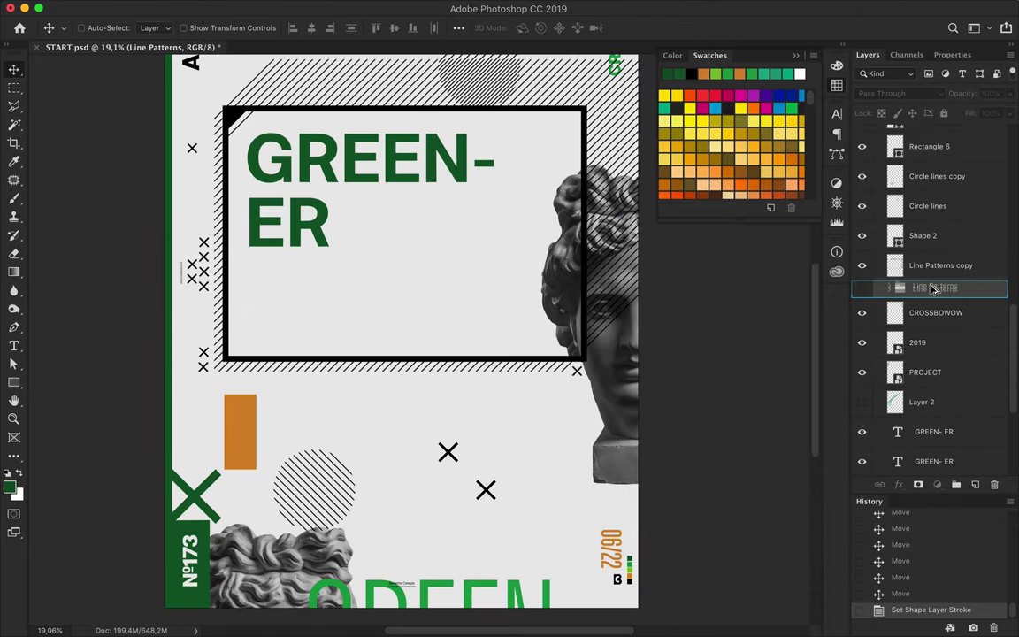
{"action": "scroll", "coordinate": [475, 549], "scroll_direction": "down", "scroll_amount": 2}
{"action": "left_click", "coordinate": [862, 289]}
{"action": "left_click_drag", "start_coordinate": [328, 380], "coordinate": [434, 409]}
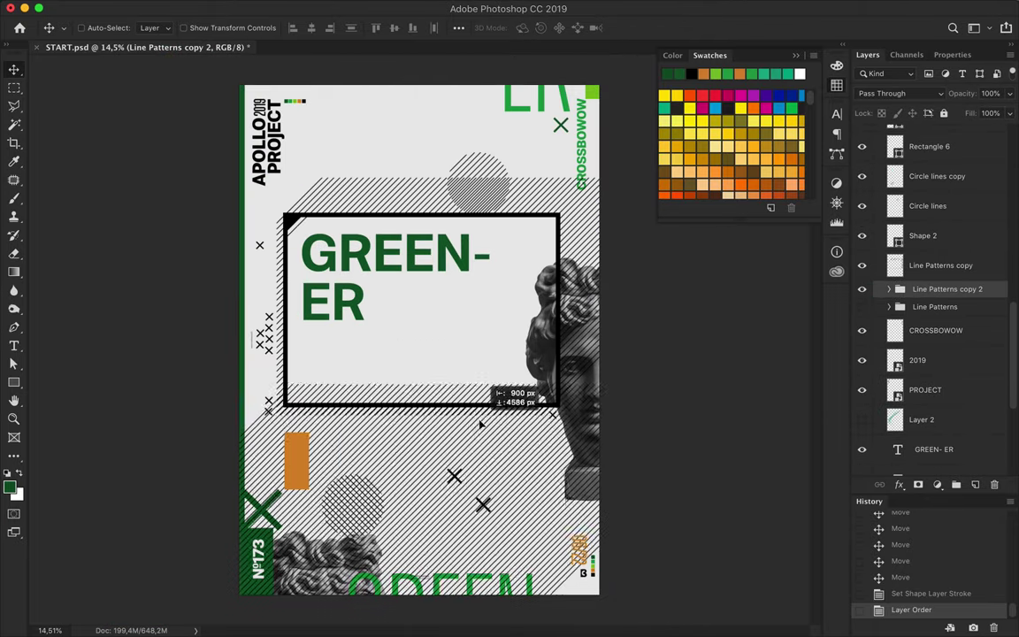
Drag one stripe further down and space all stripes evenly by left edge
{"action": "left_click", "coordinate": [284, 431], "text": "ctrl"}
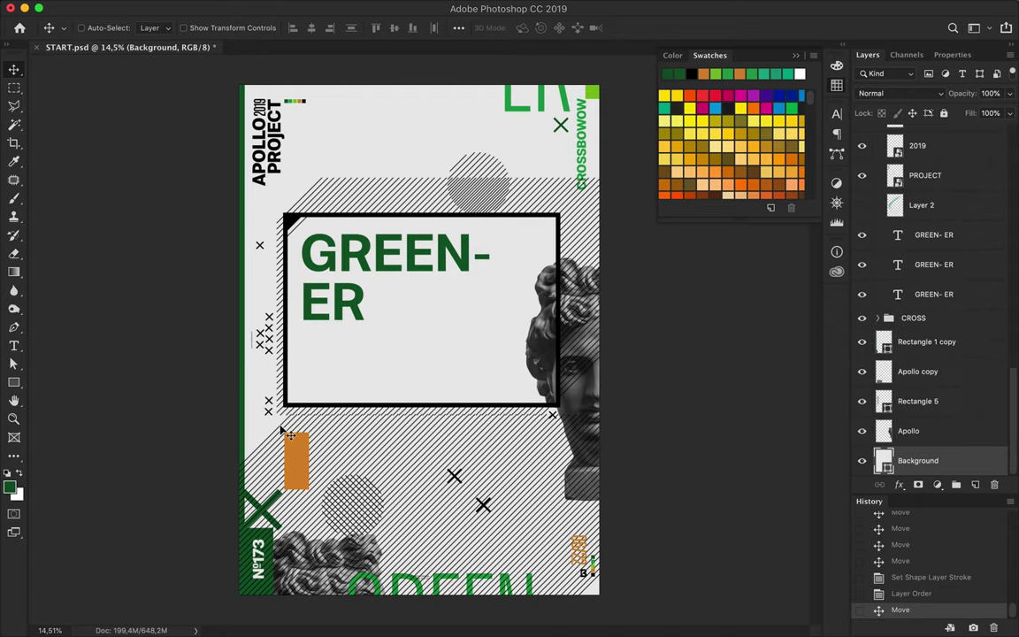
{"action": "left_click", "coordinate": [256, 398], "text": "ctrl"}
{"action": "left_click_drag", "start_coordinate": [257, 398], "coordinate": [261, 539]}
{"action": "left_click", "coordinate": [948, 306], "text": "shift"}
{"action": "left_click", "coordinate": [458, 28]}
{"action": "left_click", "coordinate": [391, 112]}
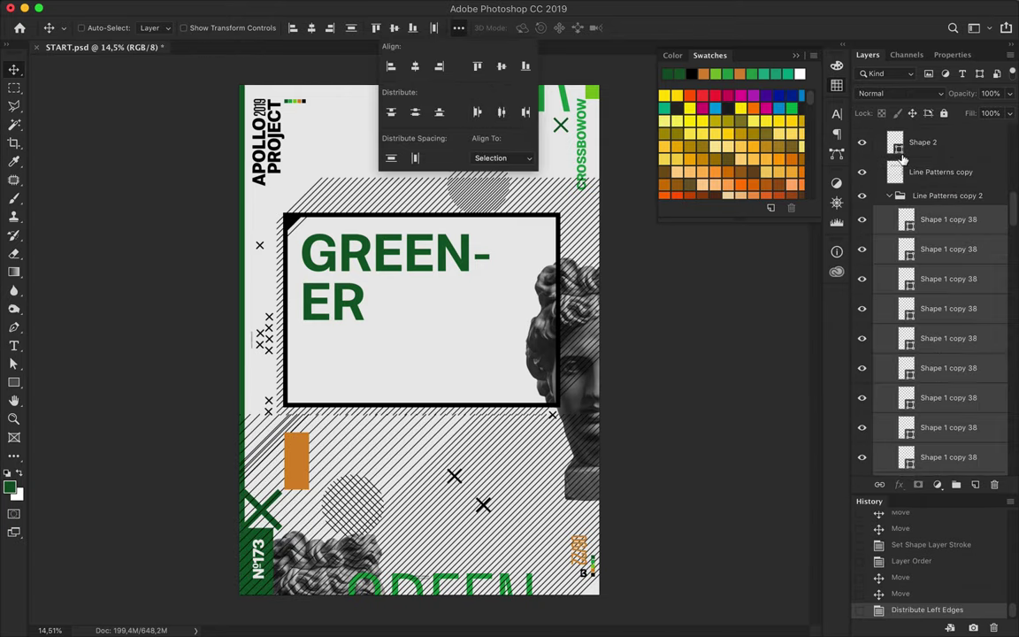
Reselect every stripe in the group and redistribute them evenly by left edge
{"action": "scroll", "coordinate": [938, 219], "scroll_direction": "down", "scroll_amount": 3}
{"action": "scroll", "coordinate": [937, 230], "scroll_direction": "down", "scroll_amount": 5}
{"action": "left_click", "coordinate": [930, 255]}
{"action": "scroll", "coordinate": [928, 248], "scroll_direction": "up", "scroll_amount": 5}
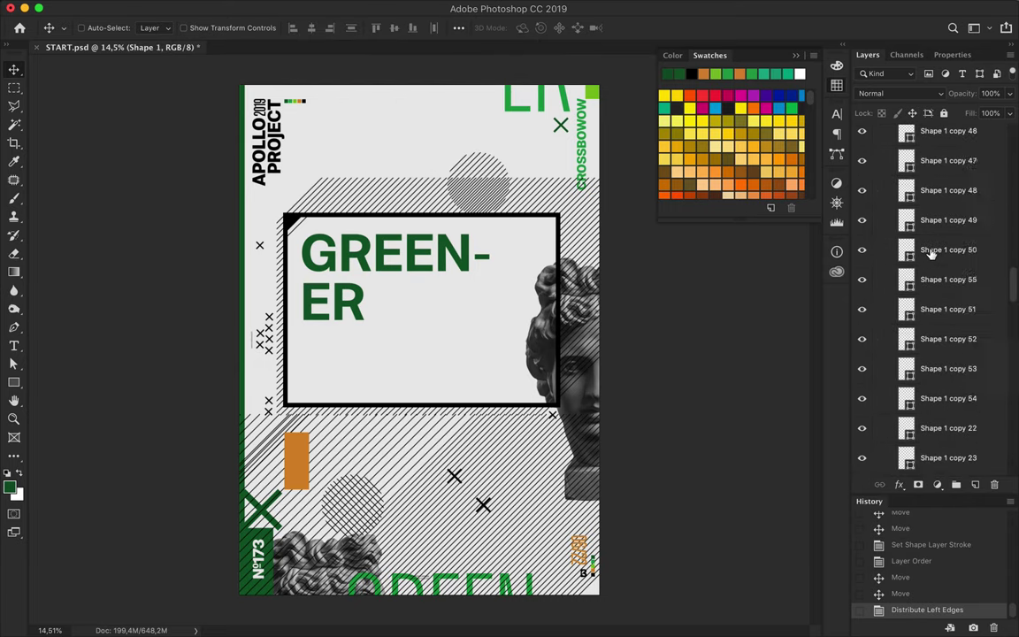
{"action": "scroll", "coordinate": [927, 241], "scroll_direction": "up", "scroll_amount": 5}
{"action": "left_click", "coordinate": [927, 240], "text": "shift"}
{"action": "left_click", "coordinate": [458, 27]}
{"action": "left_click", "coordinate": [391, 111]}
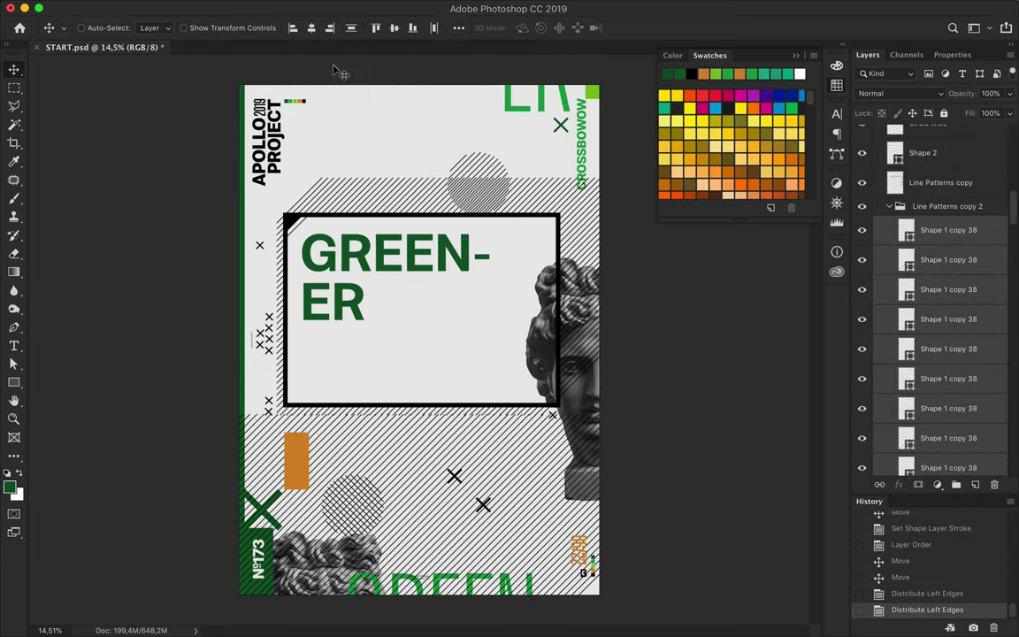
Thicken the stripes to 9,11 pt, make them green, and merge Line Patterns copy 2
{"action": "key", "text": "a"}
{"action": "key", "text": "Return"}
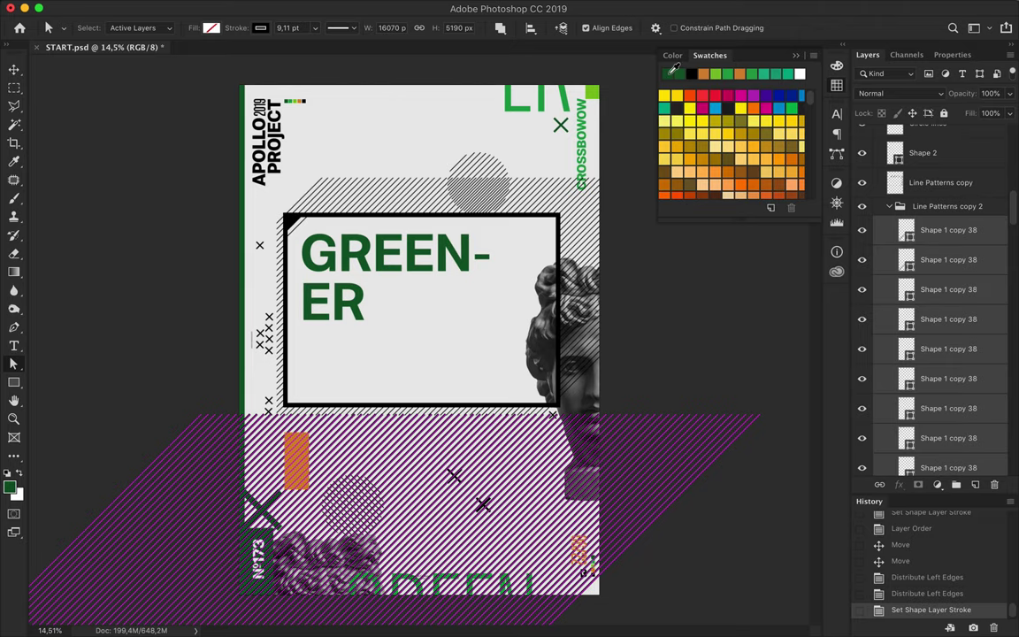
{"action": "left_click", "coordinate": [260, 28]}
{"action": "left_click", "coordinate": [200, 101]}
{"action": "key", "text": "v"}
{"action": "left_click", "coordinate": [926, 214]}
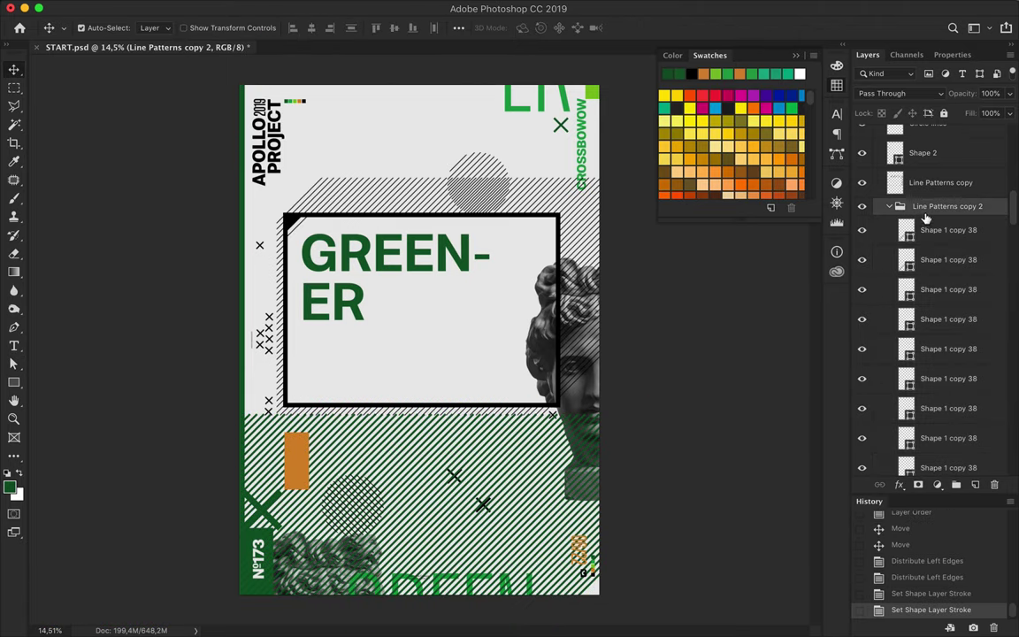
{"action": "key", "text": "ctrl+e"}
Move the green stripes toward the poster bottom and delete a marked band of them
{"action": "left_click_drag", "start_coordinate": [537, 457], "coordinate": [577, 604]}
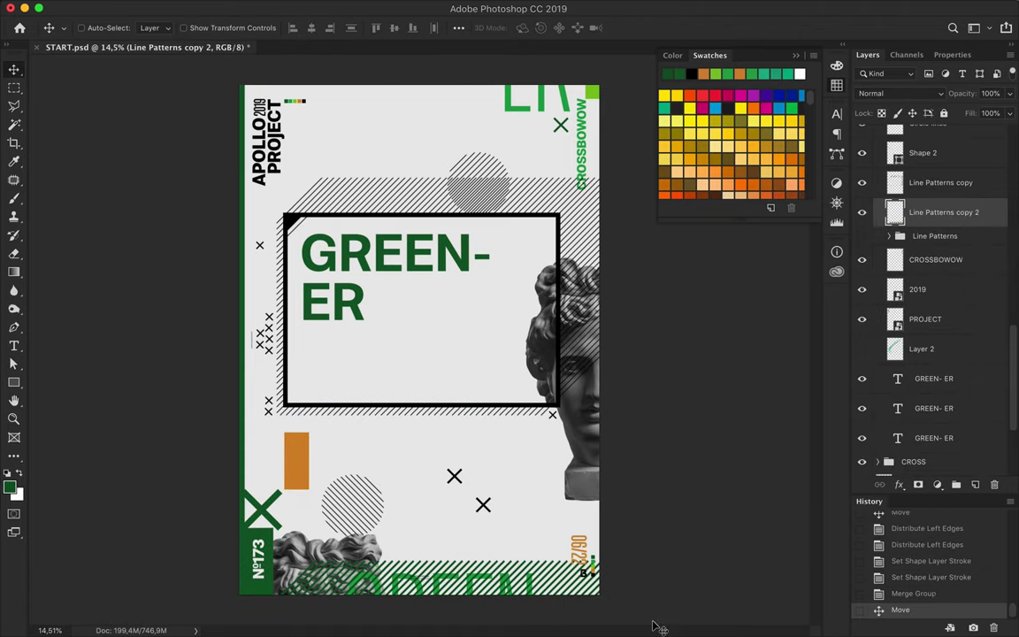
{"action": "key", "text": "m"}
{"action": "left_click_drag", "start_coordinate": [391, 446], "coordinate": [733, 519]}
{"action": "key", "text": "Delete"}
{"action": "key", "text": "v"}
{"action": "mouse_move", "coordinate": [583, 495]}
{"action": "left_mouse_down"}
{"action": "mouse_move", "coordinate": [570, 594]}
{"action": "mouse_move", "coordinate": [557, 496]}
{"action": "left_mouse_up"}
Undo, clear a thin strip of the stripes instead, and move the stripe layer further down
{"action": "key", "text": "ctrl+z"}
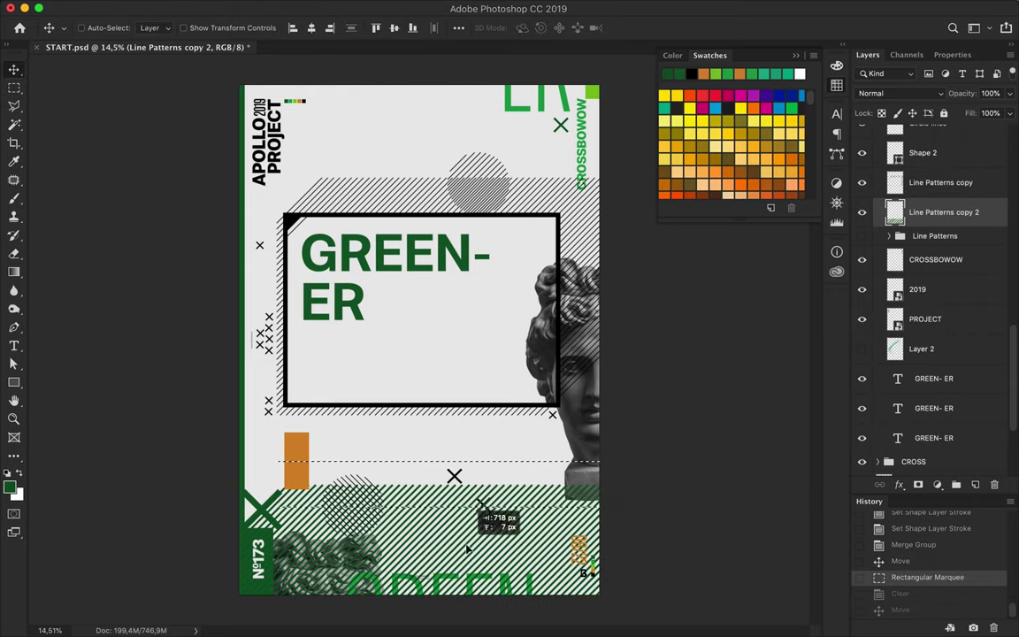
{"action": "key", "text": "m"}
{"action": "key", "text": "Delete"}
{"action": "key", "text": "ctrl+d"}
{"action": "key", "text": "v"}
{"action": "mouse_move", "coordinate": [513, 531]}
{"action": "left_mouse_down"}
{"action": "mouse_move", "coordinate": [556, 622]}
{"action": "mouse_move", "coordinate": [566, 587]}
{"action": "mouse_move", "coordinate": [541, 389]}
{"action": "left_mouse_up"}
Copy a rectangular patch of green stripes into Layer 3, placed just above Background
{"action": "key", "text": "ctrl+minus"}
{"action": "key", "text": "m"}
{"action": "key", "text": "ctrl+plus"}
{"action": "left_click_drag", "start_coordinate": [325, 458], "coordinate": [403, 474]}
{"action": "left_click_drag", "start_coordinate": [649, 547], "coordinate": [649, 548]}
{"action": "key", "text": "ctrl+c"}
{"action": "key", "text": "ctrl+v"}
{"action": "key", "text": "v"}
{"action": "key", "text": "ctrl+0"}
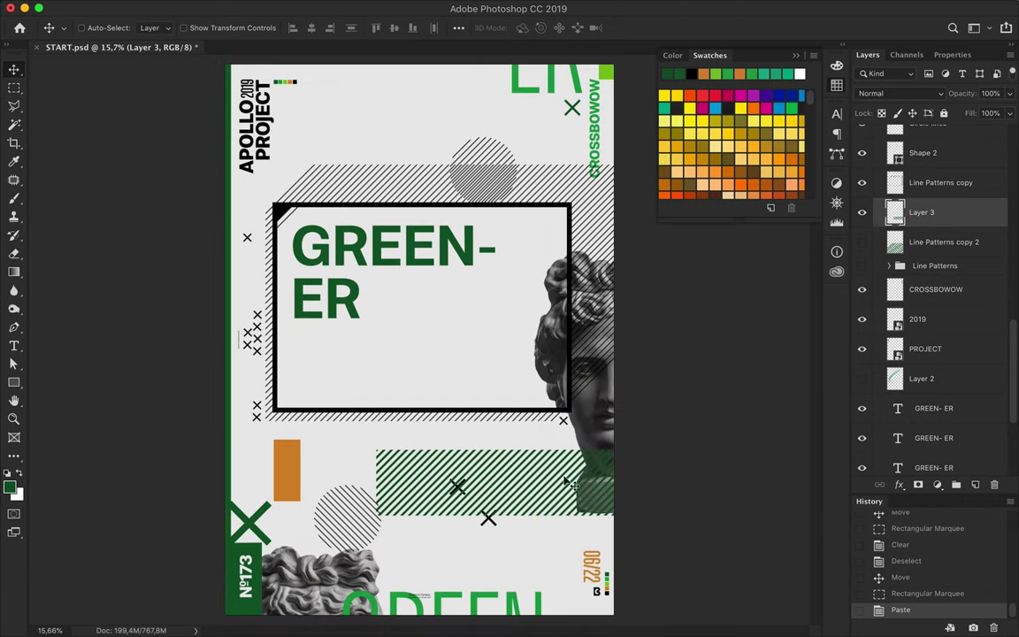
{"action": "left_click_drag", "start_coordinate": [920, 190], "coordinate": [922, 442]}
Place the stripe patch beside the statue and duplicate it to the top-left corner
{"action": "left_click_drag", "start_coordinate": [496, 443], "coordinate": [660, 474]}
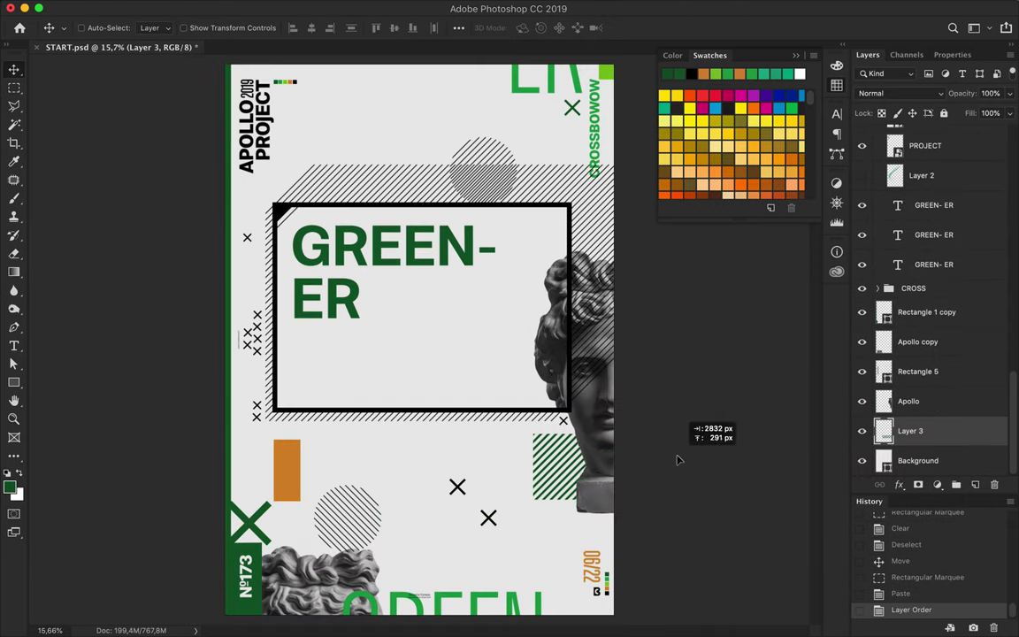
{"action": "key", "text": "ctrl+minus"}
{"action": "left_click_drag", "start_coordinate": [528, 455], "coordinate": [308, 102]}
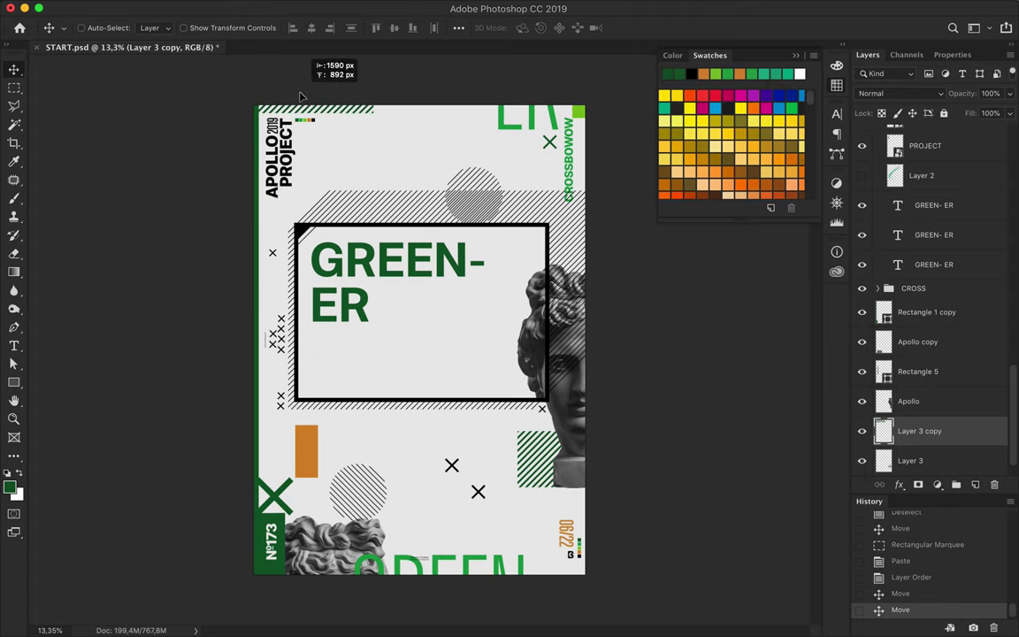
{"action": "scroll", "coordinate": [379, 224], "scroll_direction": "up", "scroll_amount": 2}
{"action": "key", "text": "m"}
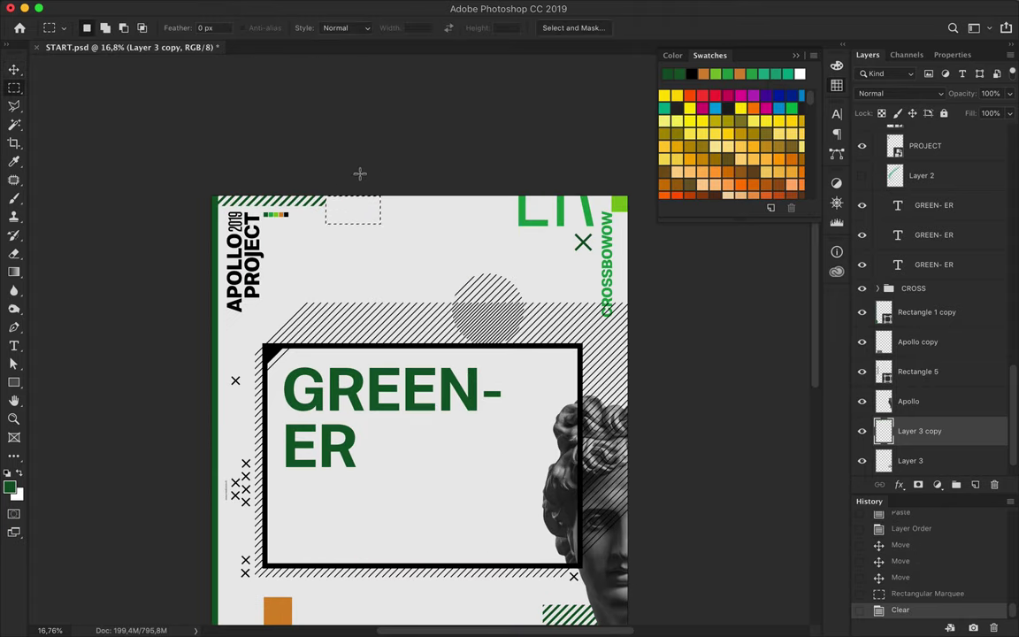
{"action": "key", "text": "ctrl+d"}
{"action": "key", "text": "v"}
{"action": "key", "text": "Left"}
Toggle Layer 2's visibility and show the full green stripe layer again
{"action": "scroll", "coordinate": [325, 215], "scroll_direction": "down", "scroll_amount": 1}
{"action": "scroll", "coordinate": [928, 310], "scroll_direction": "up", "scroll_amount": 3}
{"action": "left_click", "coordinate": [862, 292]}
{"action": "left_click", "coordinate": [942, 243]}
{"action": "left_click", "coordinate": [862, 243]}
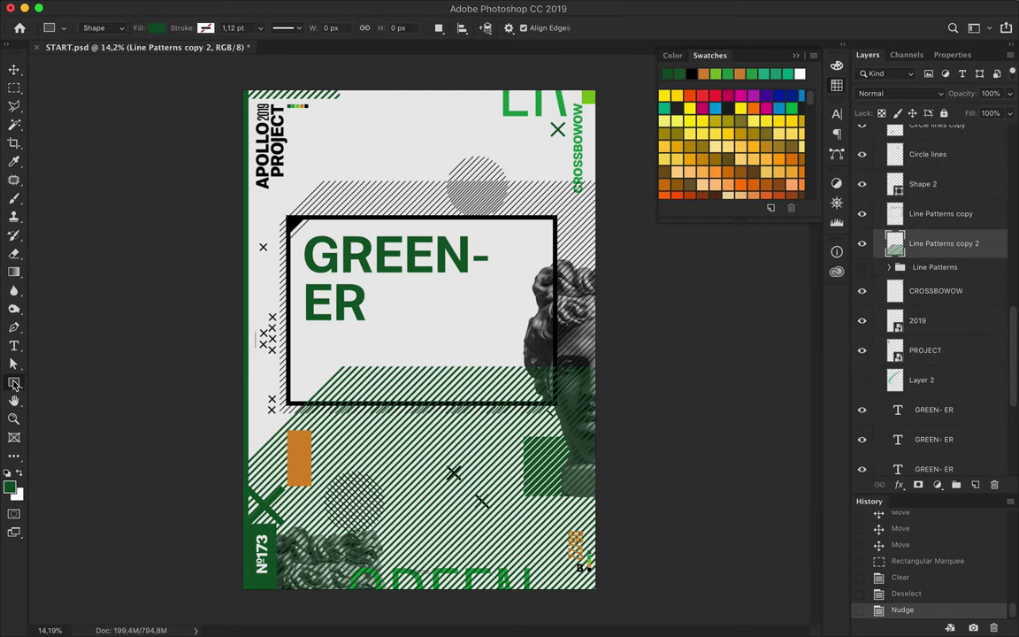
Copy a circular stripe patch to the poster top, plus a horizontally flipped copy at the bottom
{"action": "key", "text": "shift+m"}
{"action": "key", "text": "ctrl+c"}
{"action": "key", "text": "ctrl+v"}
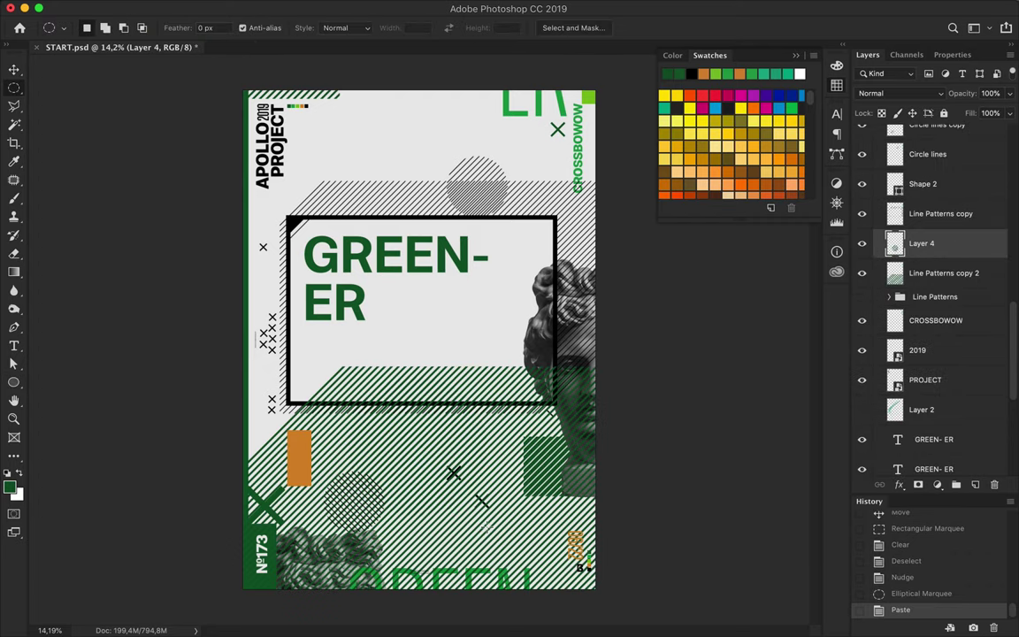
{"action": "left_click", "coordinate": [862, 272]}
{"action": "key", "text": "v"}
{"action": "left_click_drag", "start_coordinate": [363, 442], "coordinate": [375, 453]}
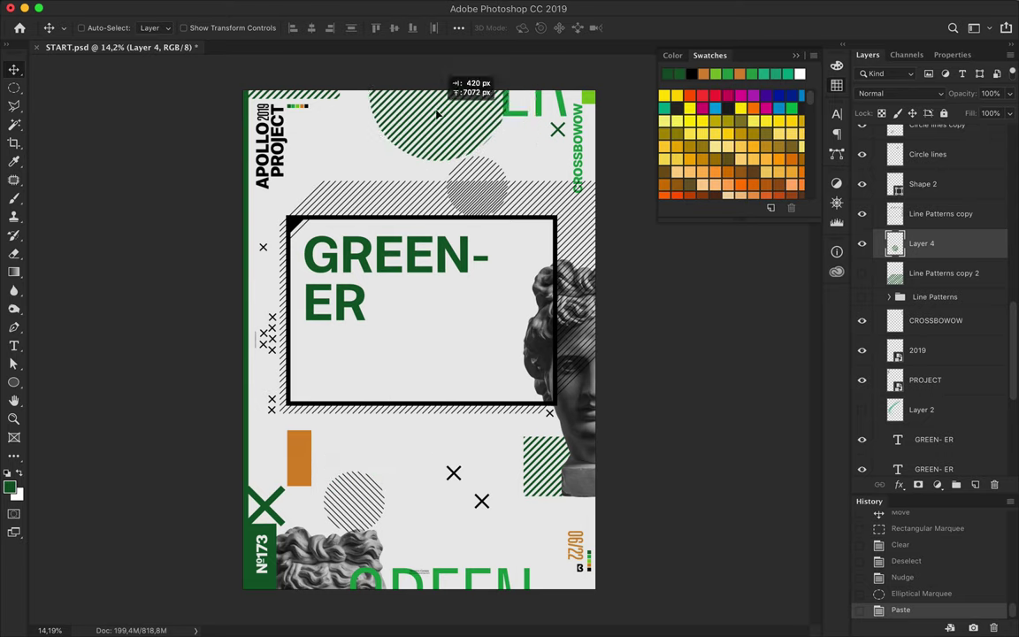
{"action": "left_click_drag", "start_coordinate": [376, 453], "coordinate": [480, 497]}
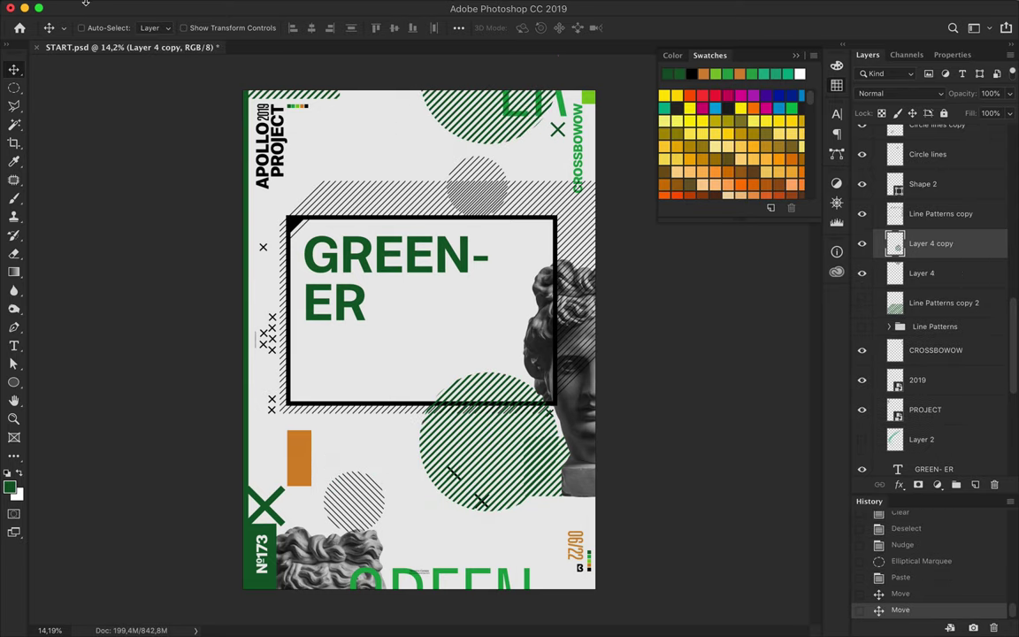
{"action": "left_click", "coordinate": [131, 9]}
{"action": "left_click", "coordinate": [465, 557]}
{"action": "left_click_drag", "start_coordinate": [513, 430], "coordinate": [508, 580]}
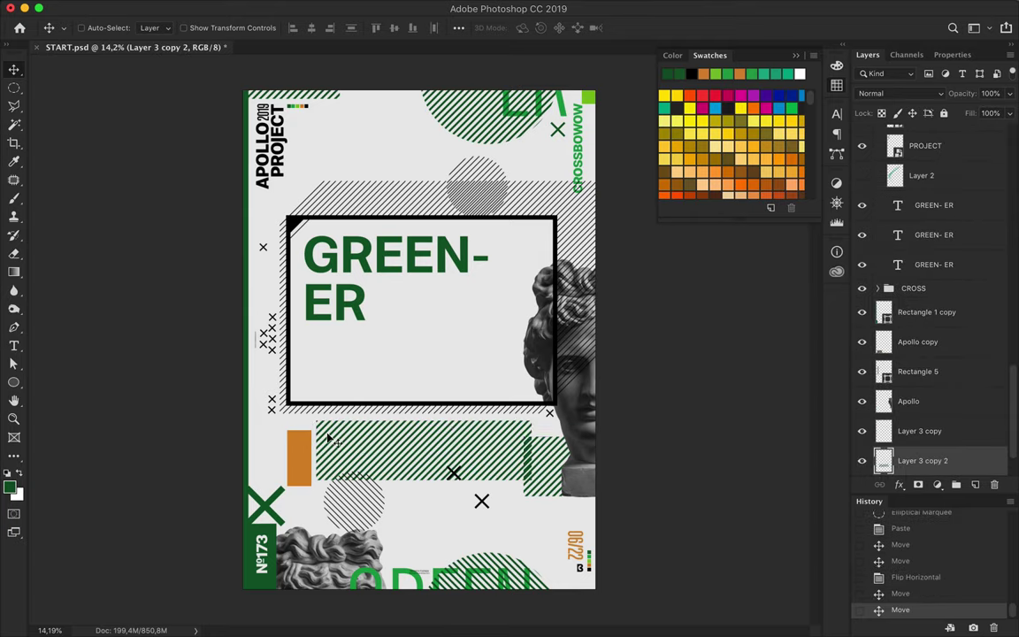
Copy a thin strip of stripes and place it on the GREEN-ER frame's bottom edge
{"action": "right_click", "coordinate": [13, 88]}
{"action": "left_click", "coordinate": [98, 86]}
{"action": "left_click_drag", "start_coordinate": [319, 420], "coordinate": [535, 433]}
{"action": "key", "text": "ctrl+c"}
{"action": "key", "text": "ctrl+v"}
{"action": "left_click", "coordinate": [862, 429]}
{"action": "key", "text": "v"}
{"action": "mouse_move", "coordinate": [431, 433]}
{"action": "left_mouse_down"}
{"action": "mouse_move", "coordinate": [400, 402]}
{"action": "mouse_move", "coordinate": [420, 393]}
{"action": "left_mouse_up"}
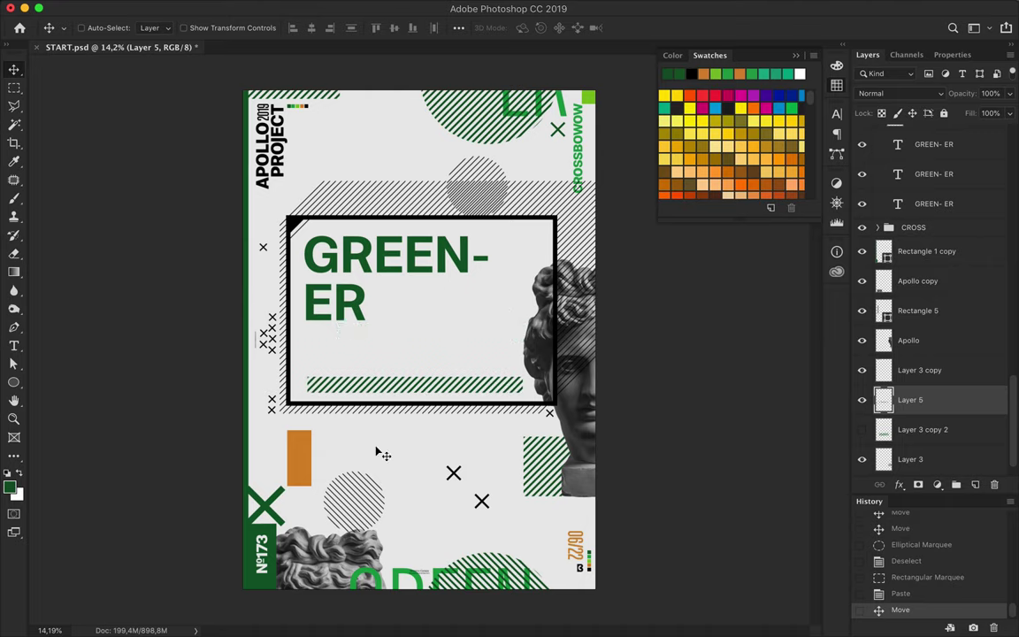
Change the orange Rectangle 4 block's fill to lime green
{"action": "left_click", "coordinate": [299, 457], "text": "super"}
{"action": "key", "text": "a"}
{"action": "left_click", "coordinate": [211, 28]}
{"action": "left_click", "coordinate": [133, 89]}
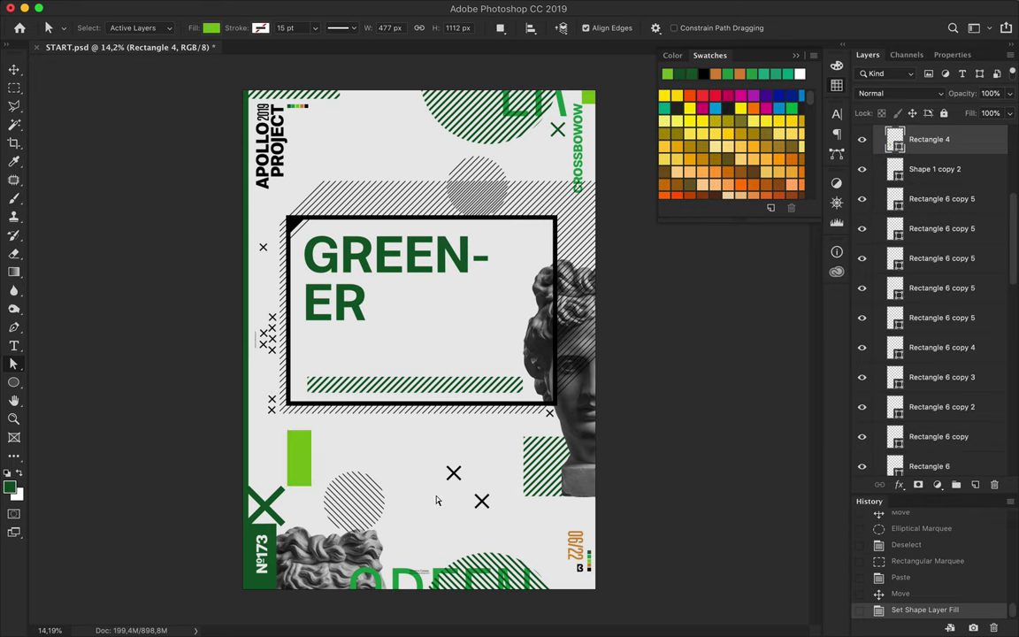
Draw a curved blob shape with the Pen below the frame and fill it orange
{"action": "key", "text": "p"}
{"action": "scroll", "coordinate": [418, 337], "scroll_direction": "up", "scroll_amount": 2}
{"action": "left_click", "coordinate": [327, 427]}
{"action": "left_click", "coordinate": [305, 465]}
{"action": "left_click_drag", "start_coordinate": [338, 489], "coordinate": [353, 503]}
{"action": "left_click_drag", "start_coordinate": [406, 542], "coordinate": [491, 525]}
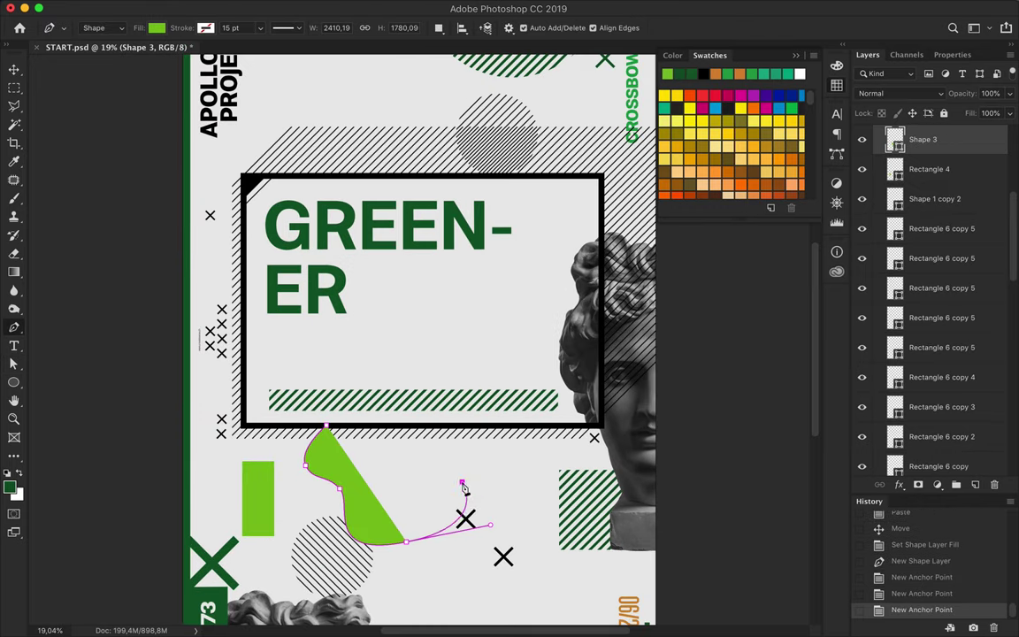
{"action": "left_click_drag", "start_coordinate": [461, 482], "coordinate": [477, 506]}
{"action": "left_click_drag", "start_coordinate": [404, 487], "coordinate": [414, 503]}
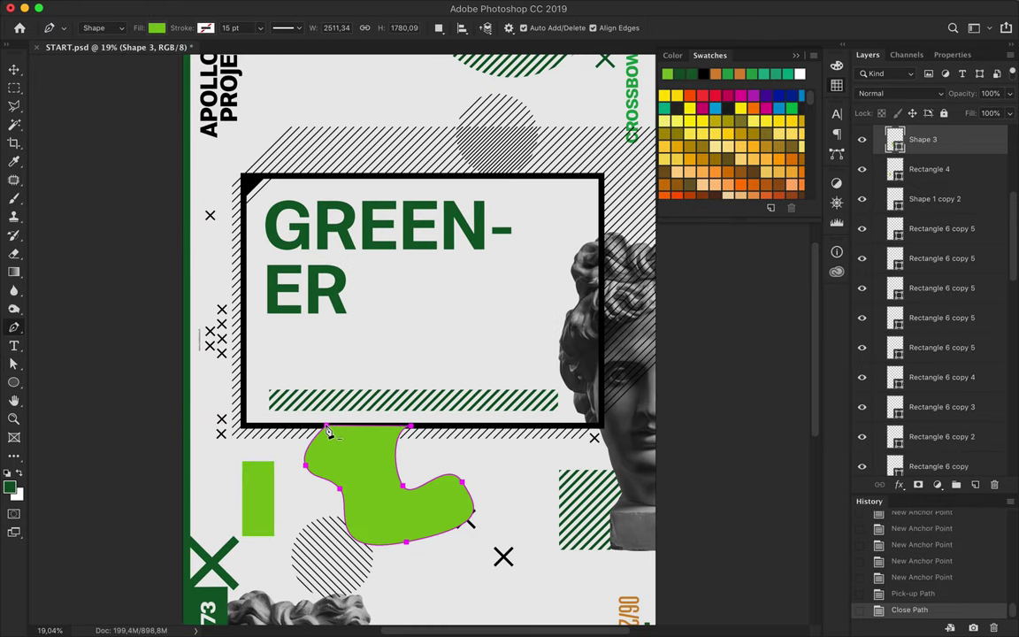
{"action": "left_click", "coordinate": [156, 28]}
{"action": "left_click", "coordinate": [133, 226]}
Move the blob layer below the GREEN-ER layers and reshape its points downward
{"action": "key", "text": "c"}
{"action": "left_click_drag", "start_coordinate": [923, 139], "coordinate": [928, 446]}
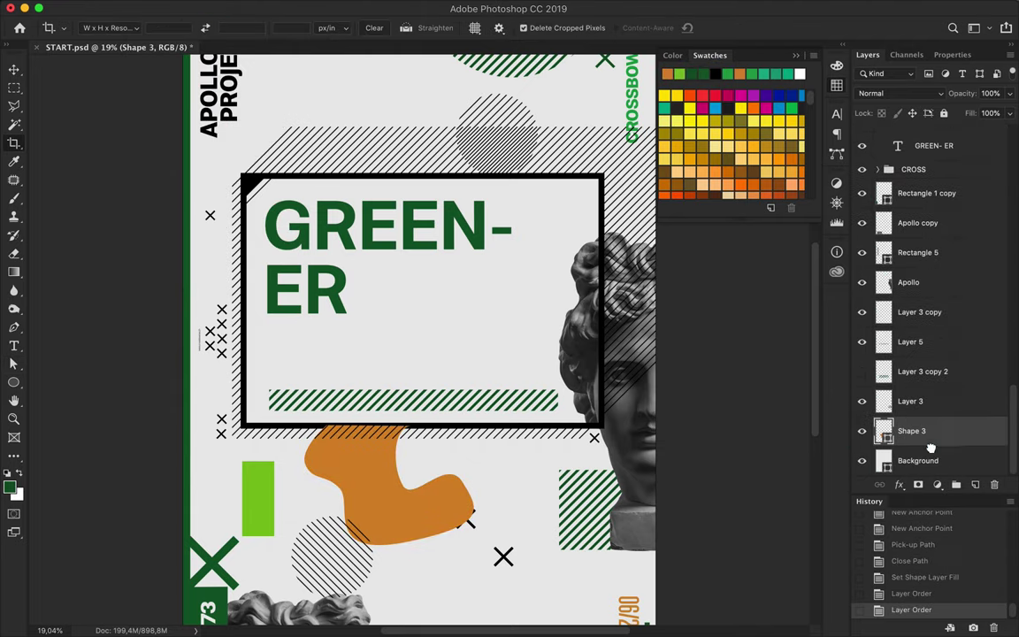
{"action": "key", "text": "a"}
{"action": "left_click_drag", "start_coordinate": [412, 544], "coordinate": [407, 568]}
{"action": "left_click_drag", "start_coordinate": [354, 548], "coordinate": [362, 569]}
{"action": "left_click_drag", "start_coordinate": [460, 495], "coordinate": [477, 507]}
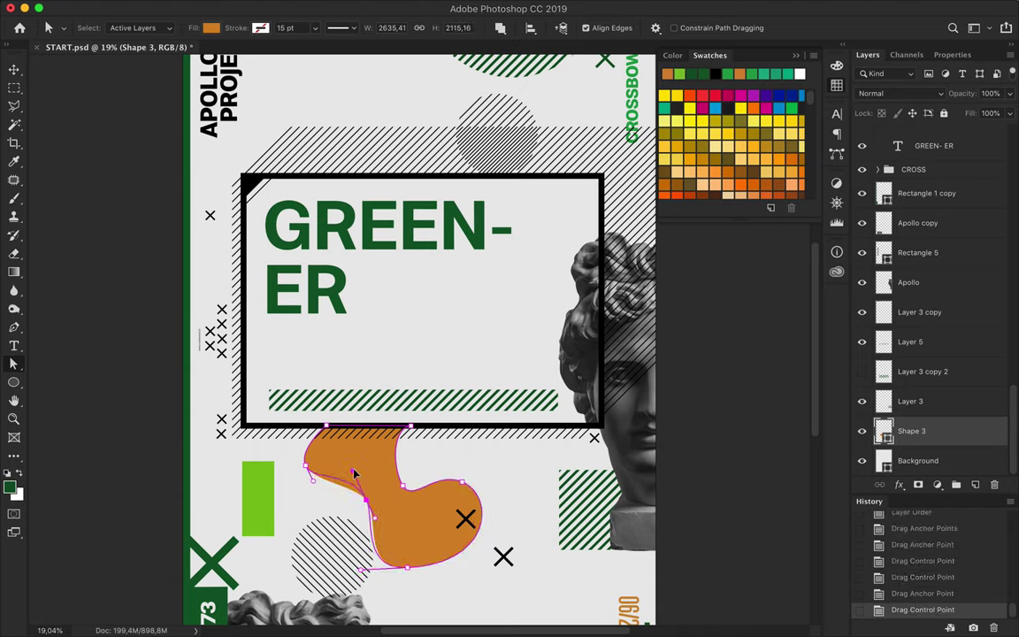
{"action": "left_click_drag", "start_coordinate": [445, 533], "coordinate": [444, 571]}
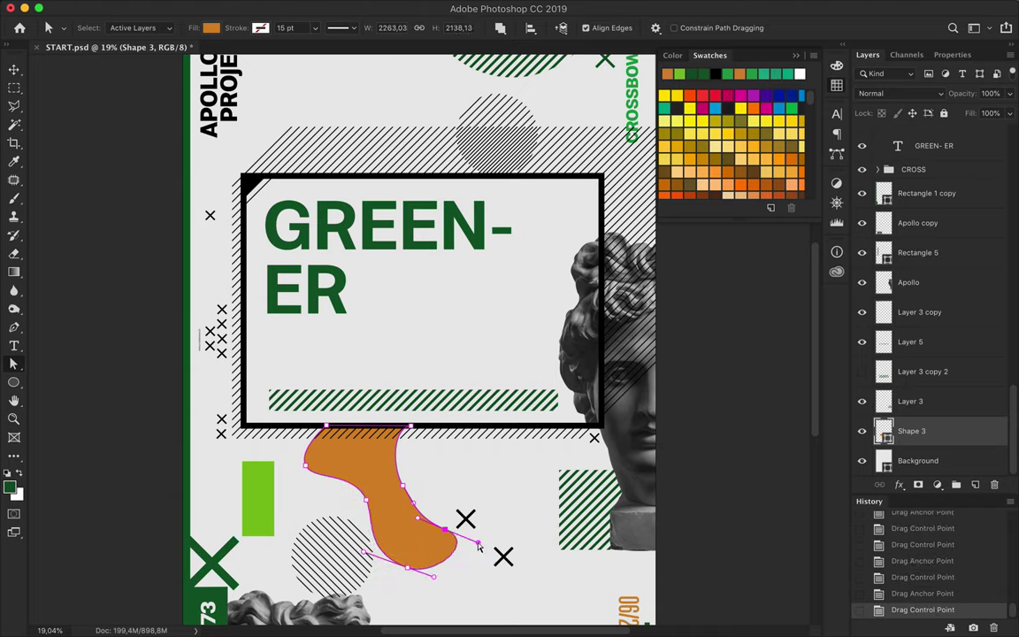
Scale the orange blob down to a smaller size and begin a new bar outline bottom-left
{"action": "key", "text": "super+0"}
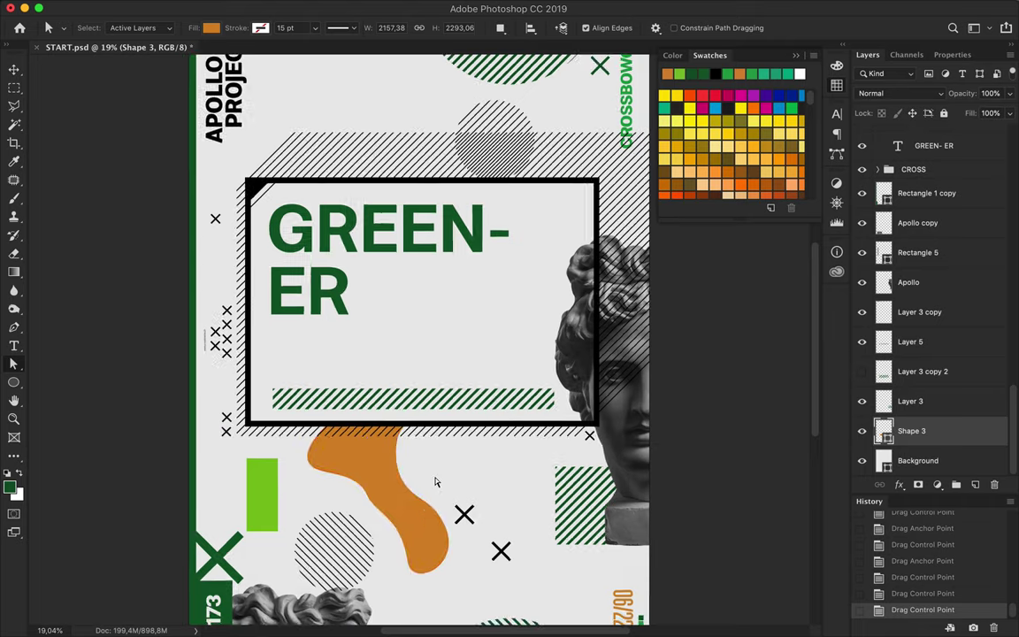
{"action": "key", "text": "v"}
{"action": "key", "text": "super+t"}
{"action": "left_click_drag", "start_coordinate": [440, 513], "coordinate": [389, 460]}
{"action": "key", "text": "Return"}
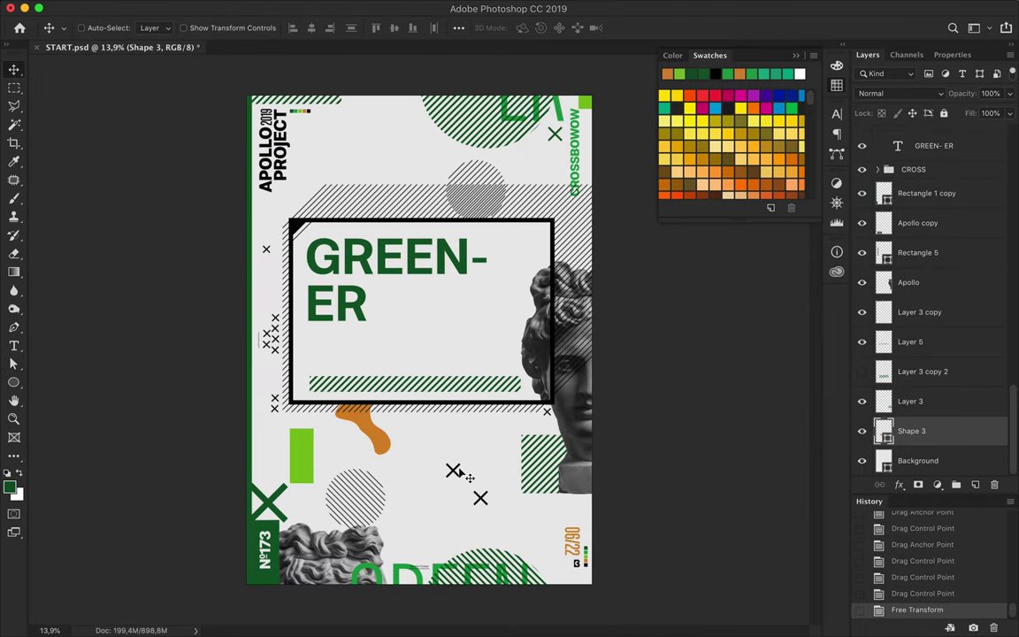
{"action": "key", "text": "p"}
{"action": "left_click", "coordinate": [326, 588]}
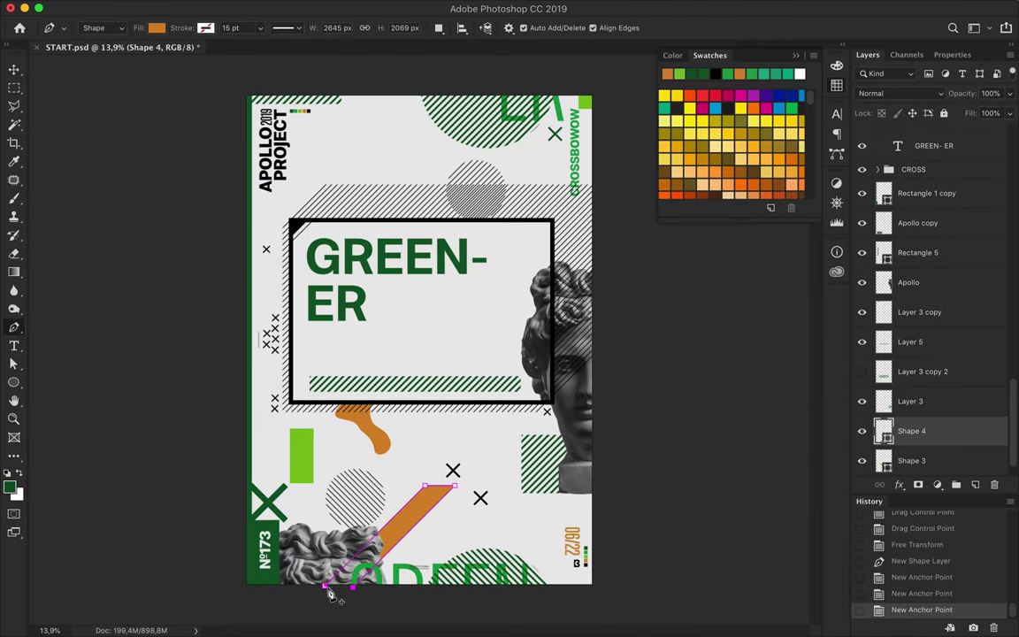
Close the angled bar's outline at the bottom and fill it green
{"action": "left_click", "coordinate": [327, 590]}
{"action": "left_click", "coordinate": [156, 27]}
{"action": "left_click", "coordinate": [153, 89]}
{"action": "key", "text": "v"}
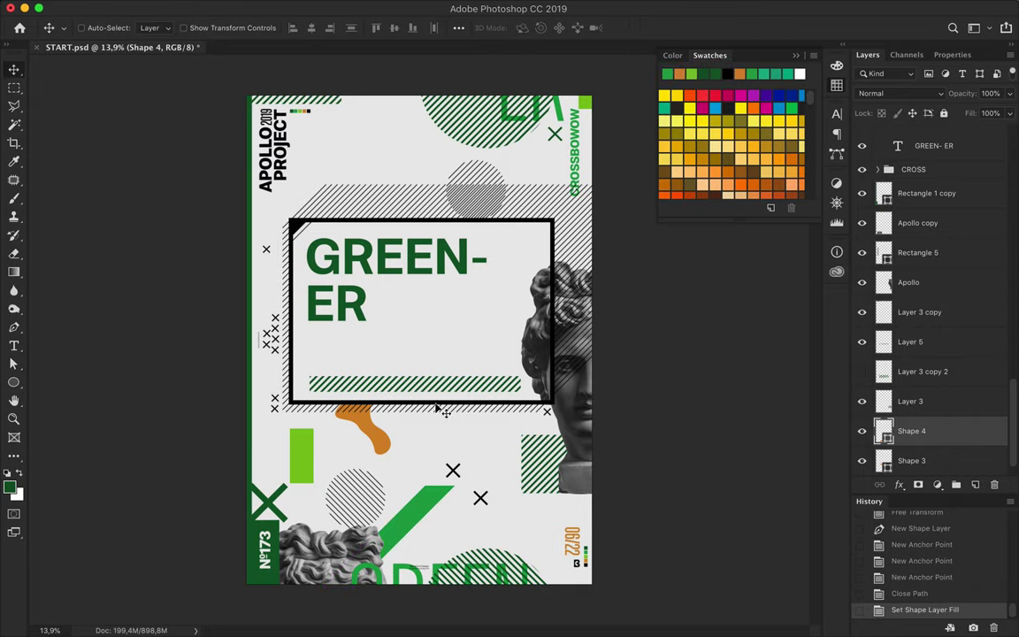
Draw a lime green sliver and move it against the poster's left edge
{"action": "key", "text": "p"}
{"action": "left_click_drag", "start_coordinate": [251, 429], "coordinate": [262, 438]}
{"action": "left_click", "coordinate": [240, 422]}
{"action": "left_click", "coordinate": [157, 27]}
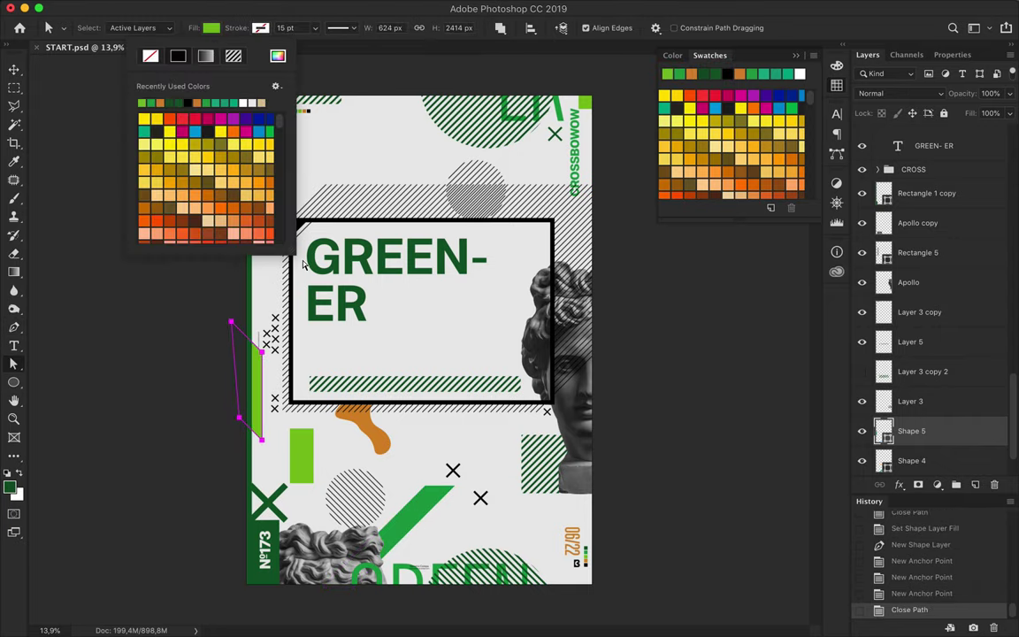
{"action": "left_click", "coordinate": [164, 88]}
{"action": "key", "text": "v"}
{"action": "left_click_drag", "start_coordinate": [273, 416], "coordinate": [280, 435]}
Duplicate the hatched Layer 3 bar into the lower middle of the poster
{"action": "scroll", "coordinate": [280, 436], "scroll_direction": "up", "scroll_amount": 3}
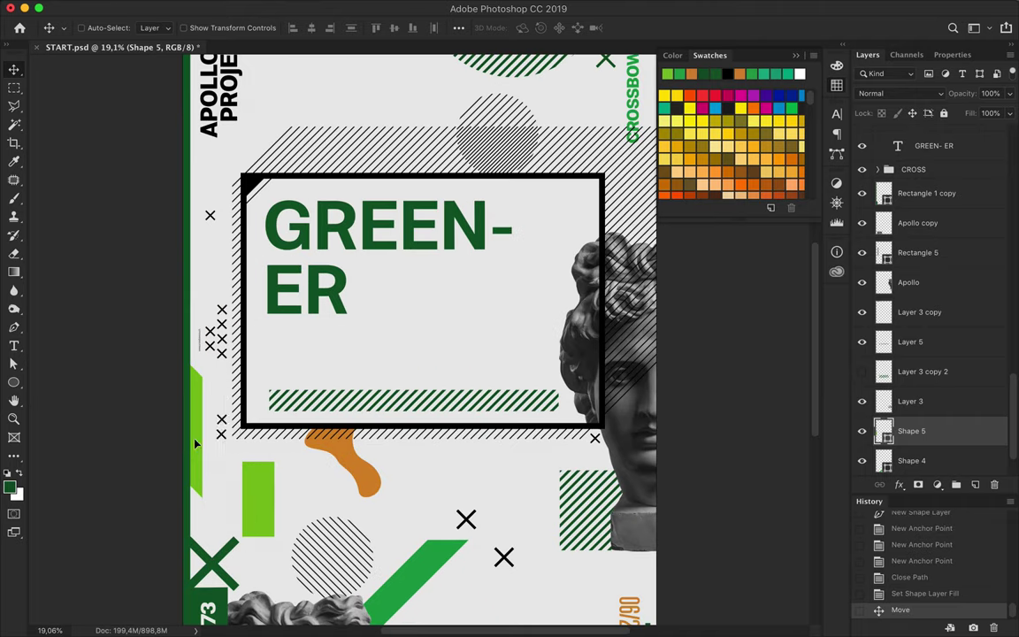
{"action": "scroll", "coordinate": [242, 497], "scroll_direction": "down", "scroll_amount": 2}
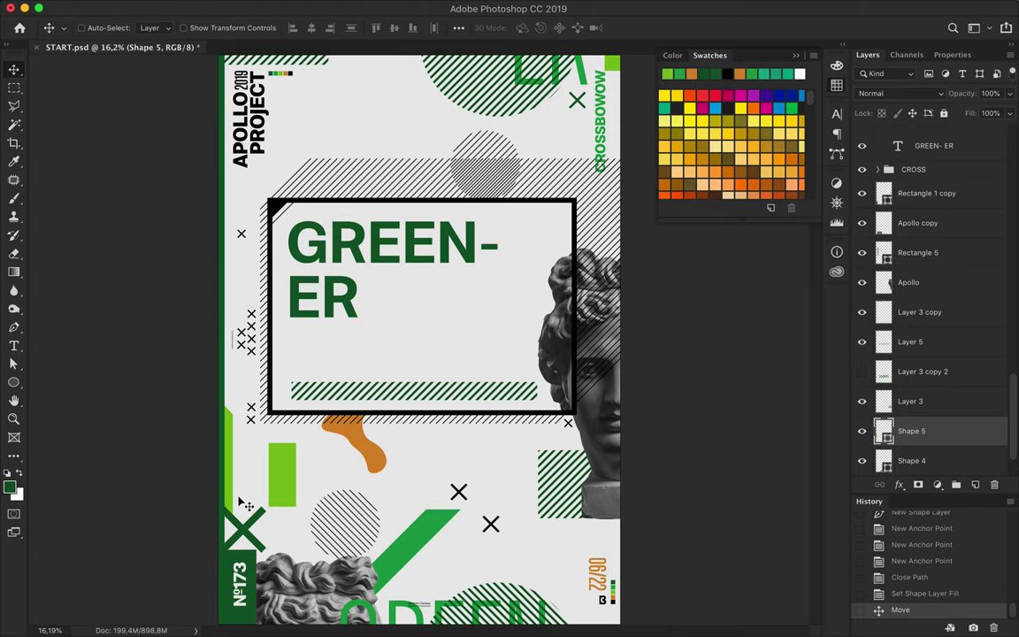
{"action": "scroll", "coordinate": [310, 409], "scroll_direction": "down", "scroll_amount": 1}
{"action": "left_click_drag", "start_coordinate": [416, 389], "coordinate": [469, 451]}
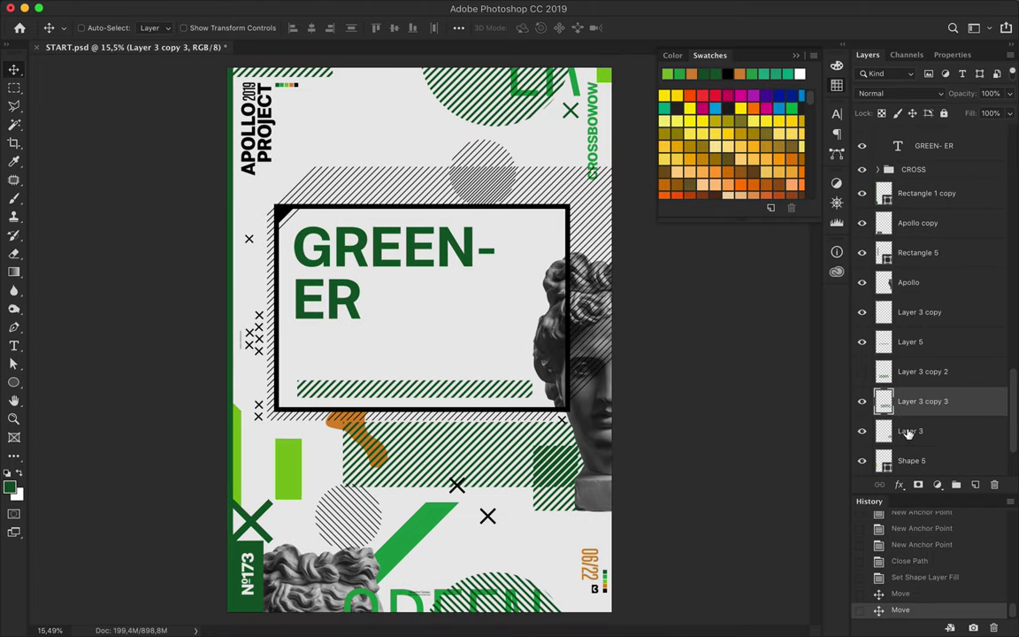
Magic Wand the copied bar's stripes, invert, and paint the gaps light green
{"action": "key", "text": "w"}
{"action": "left_click", "coordinate": [385, 383]}
{"action": "key", "text": "ctrl+shift+i"}
{"action": "key", "text": "b"}
{"action": "mouse_move", "coordinate": [375, 443]}
{"action": "left_mouse_down"}
{"action": "mouse_move", "coordinate": [584, 474]}
{"action": "mouse_move", "coordinate": [315, 157]}
{"action": "mouse_move", "coordinate": [512, 330]}
{"action": "left_mouse_up"}
{"action": "key", "text": "v"}
Set the light green bar above the dark stripes and lower the bottom striped circle
{"action": "key", "text": "ctrl+d"}
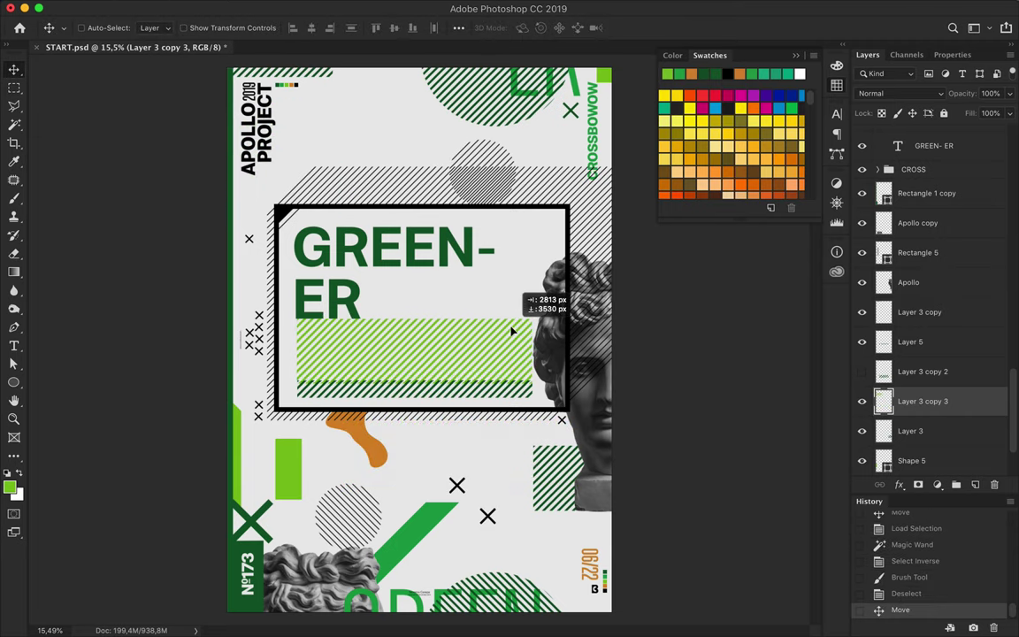
{"action": "left_click_drag", "start_coordinate": [478, 336], "coordinate": [470, 358]}
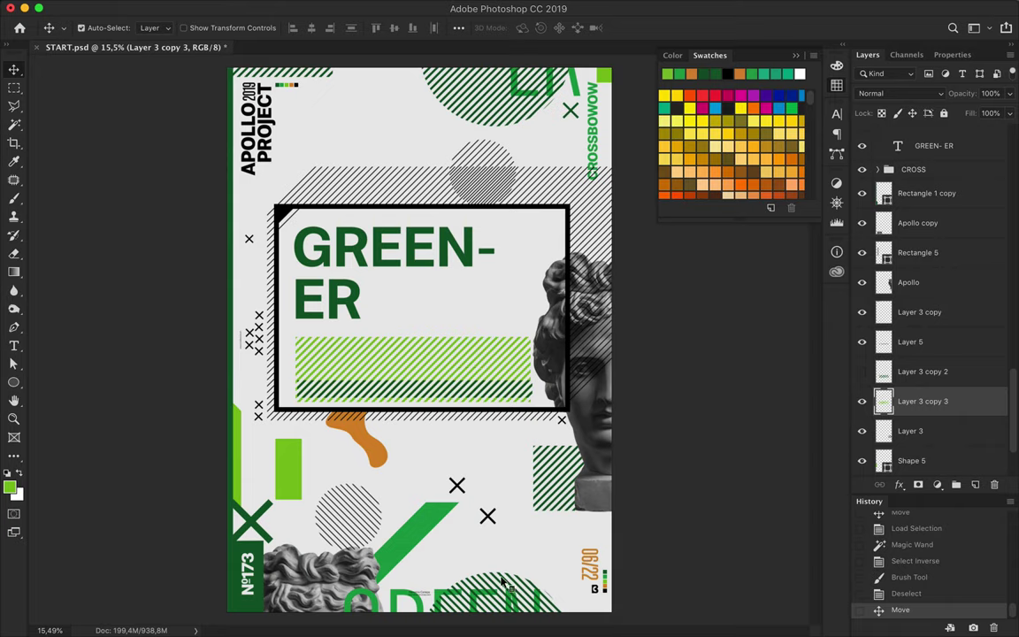
{"action": "left_click_drag", "start_coordinate": [502, 581], "coordinate": [510, 541]}
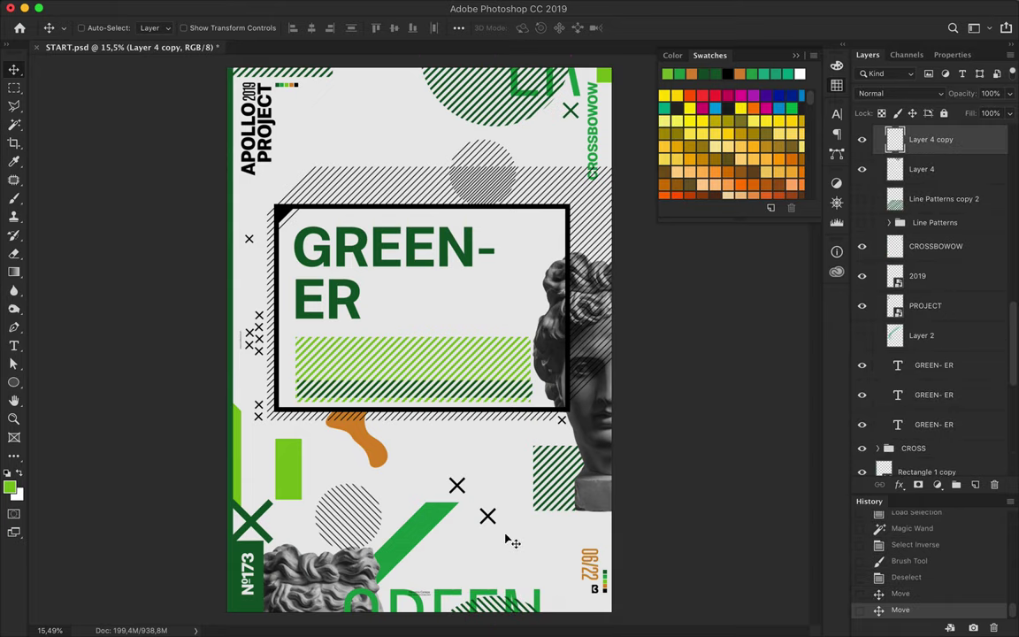
Draw a green quadrilateral with the Pen tool and rasterize its layer
{"action": "key", "text": "p"}
{"action": "left_click", "coordinate": [447, 550]}
{"action": "left_click", "coordinate": [571, 582]}
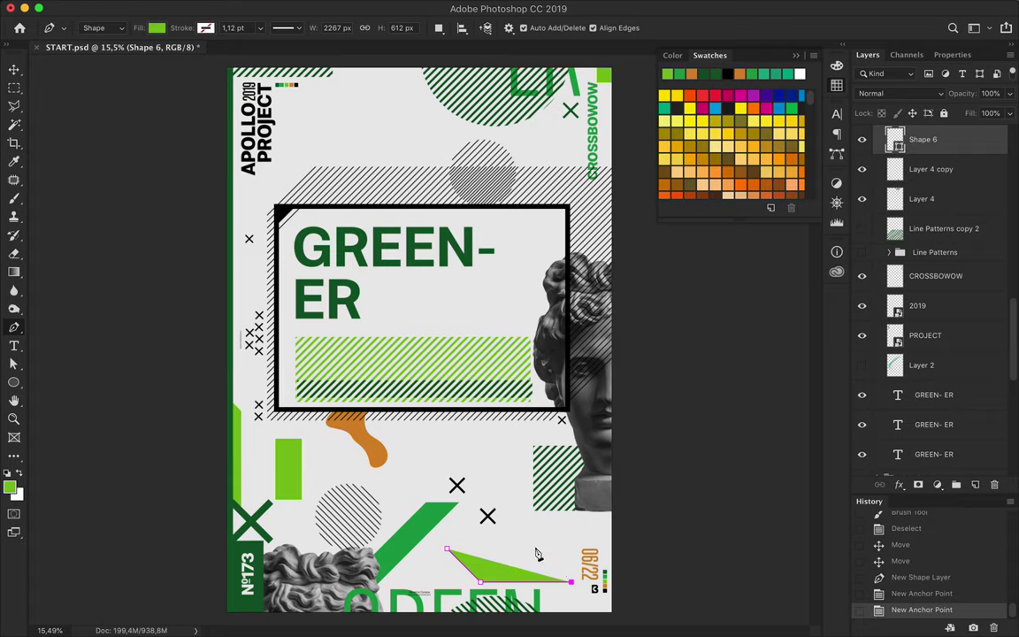
{"action": "left_click", "coordinate": [535, 548]}
{"action": "right_click", "coordinate": [958, 150]}
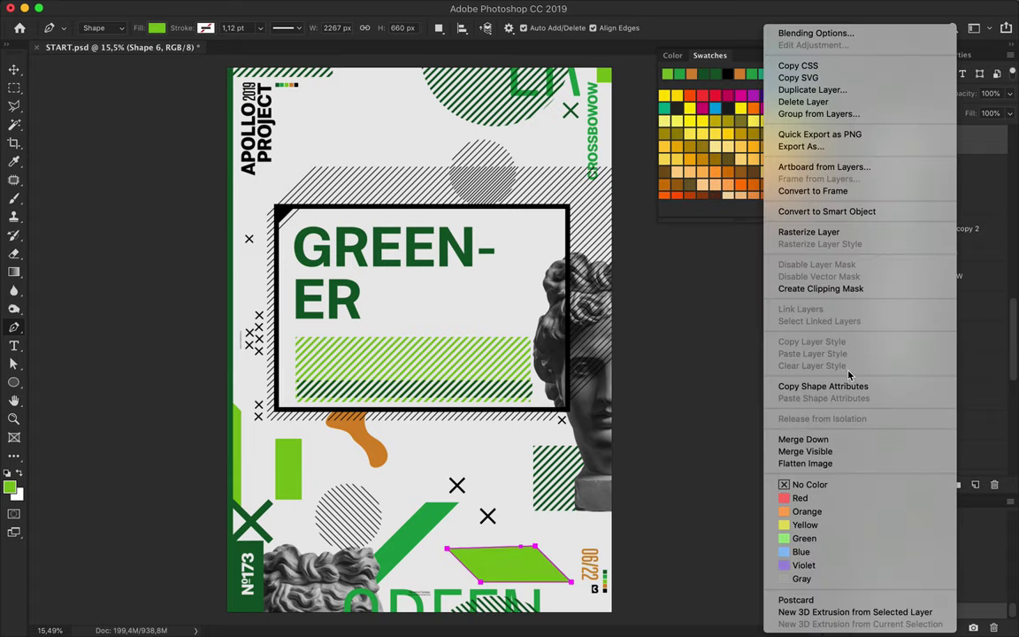
{"action": "left_click", "coordinate": [832, 231]}
Cut away part of the green parallelogram and send it behind the other artwork
{"action": "key", "text": "m"}
{"action": "left_click_drag", "start_coordinate": [433, 530], "coordinate": [584, 553]}
{"action": "key", "text": "Delete"}
{"action": "key", "text": "Return"}
{"action": "key", "text": "ctrl+d"}
{"action": "left_click_drag", "start_coordinate": [525, 501], "coordinate": [549, 535]}
{"action": "key", "text": "ctrl+shift+bracketleft"}
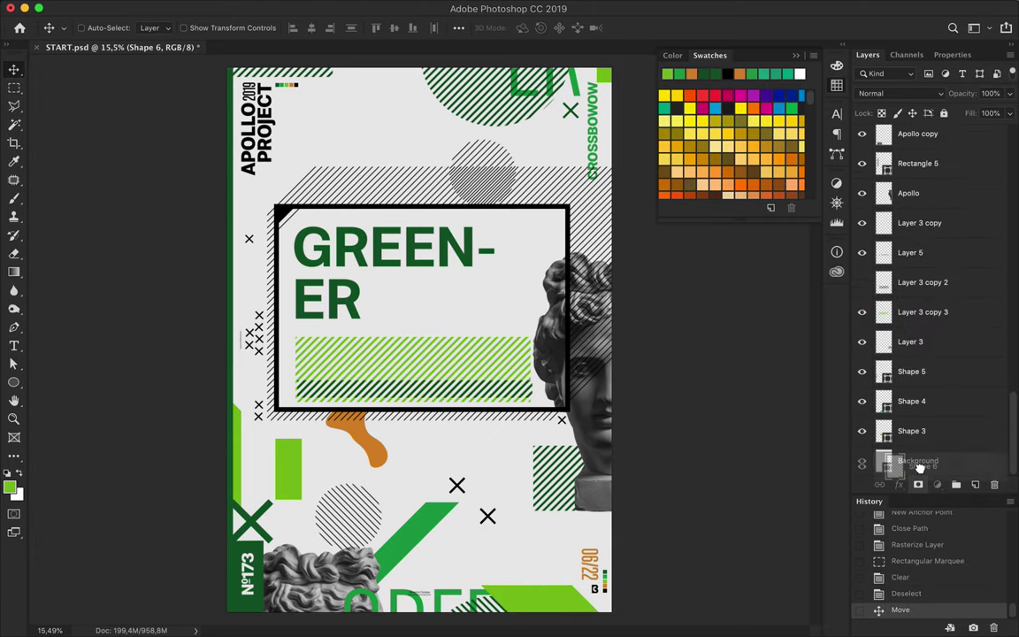
Place the green parallelogram at the poster's bottom edge, discarding the stray duplicate
{"action": "left_click_drag", "start_coordinate": [549, 624], "coordinate": [504, 585]}
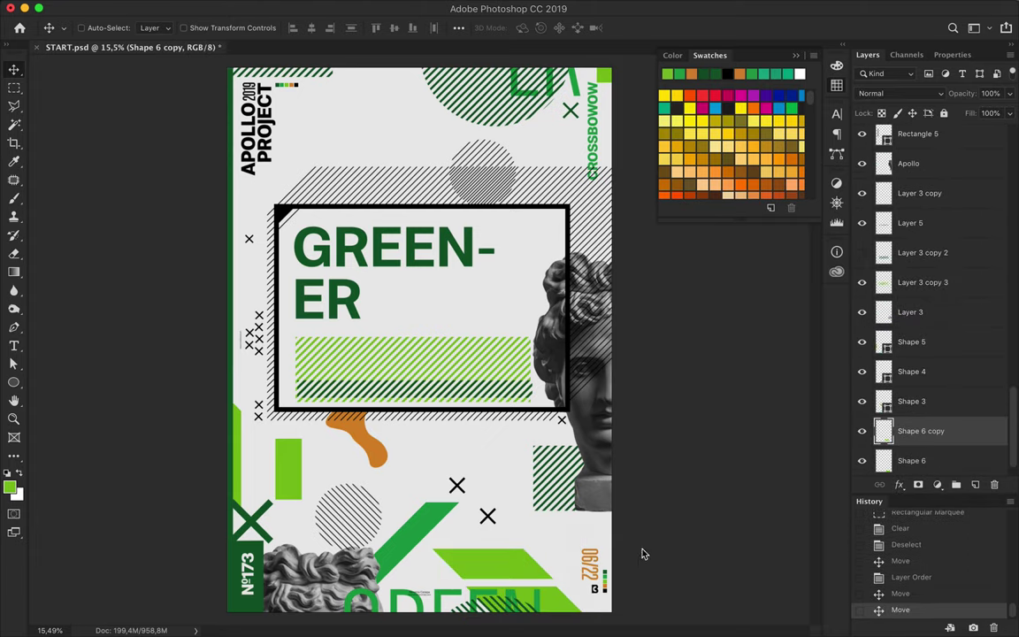
{"action": "scroll", "coordinate": [460, 277], "scroll_direction": "down", "scroll_amount": 2}
{"action": "key", "text": "BackSpace"}
{"action": "left_click_drag", "start_coordinate": [488, 545], "coordinate": [618, 587]}
{"action": "scroll", "coordinate": [510, 381], "scroll_direction": "up", "scroll_amount": 1}
Erase the hatch band's portions above the frame and at the right edge
{"action": "left_click", "coordinate": [590, 210], "text": "ctrl"}
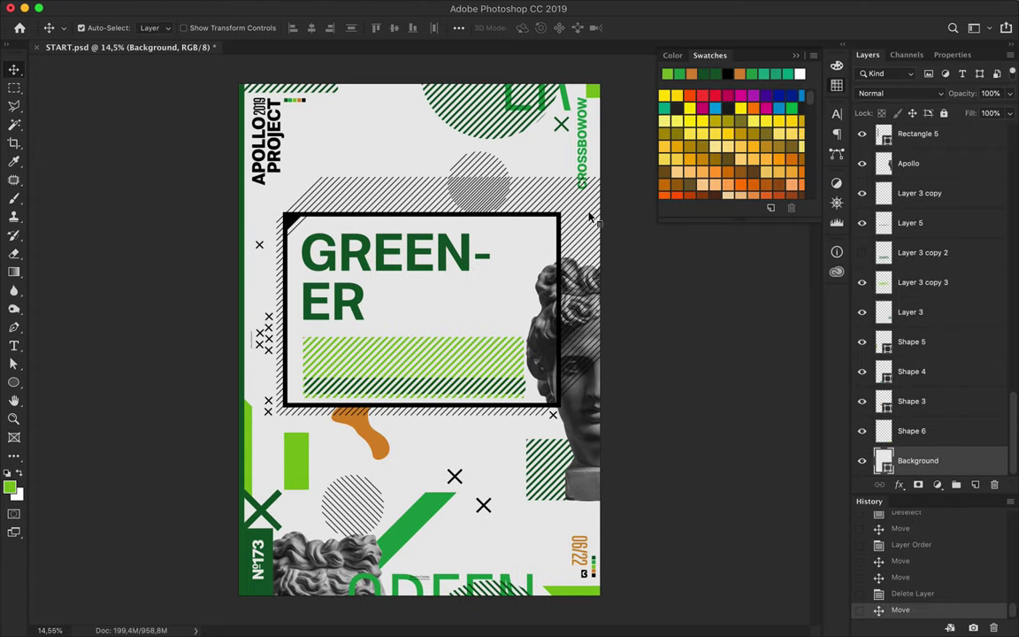
{"action": "left_click", "coordinate": [402, 195]}
{"action": "key", "text": "m"}
{"action": "left_click_drag", "start_coordinate": [659, 195], "coordinate": [659, 195]}
{"action": "key", "text": "BackSpace"}
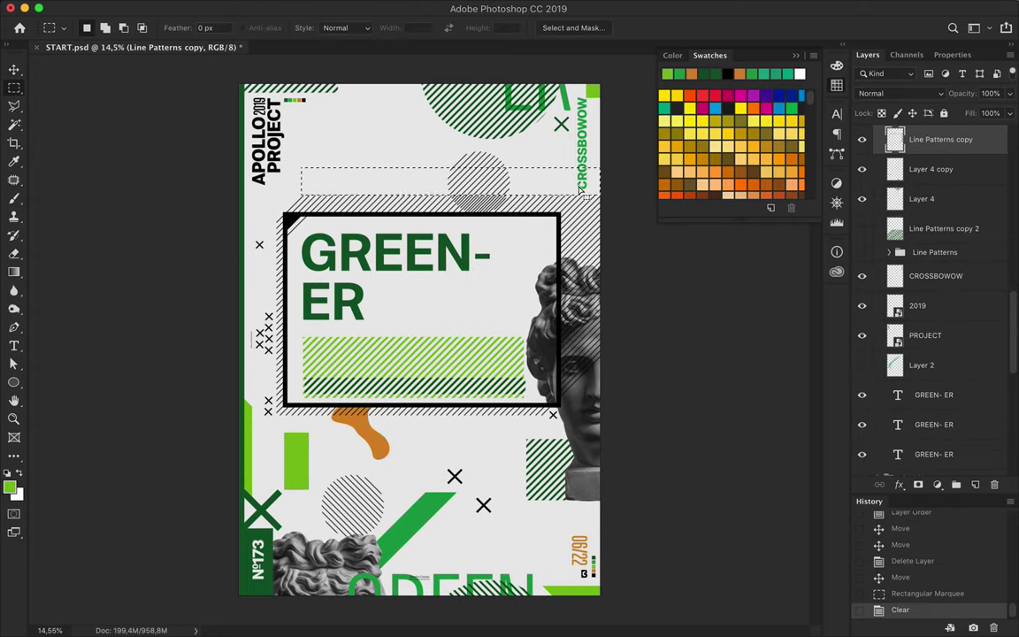
{"action": "left_click_drag", "start_coordinate": [604, 296], "coordinate": [604, 297]}
{"action": "key", "text": "BackSpace"}
{"action": "key", "text": "ctrl+d"}
{"action": "key", "text": "v"}
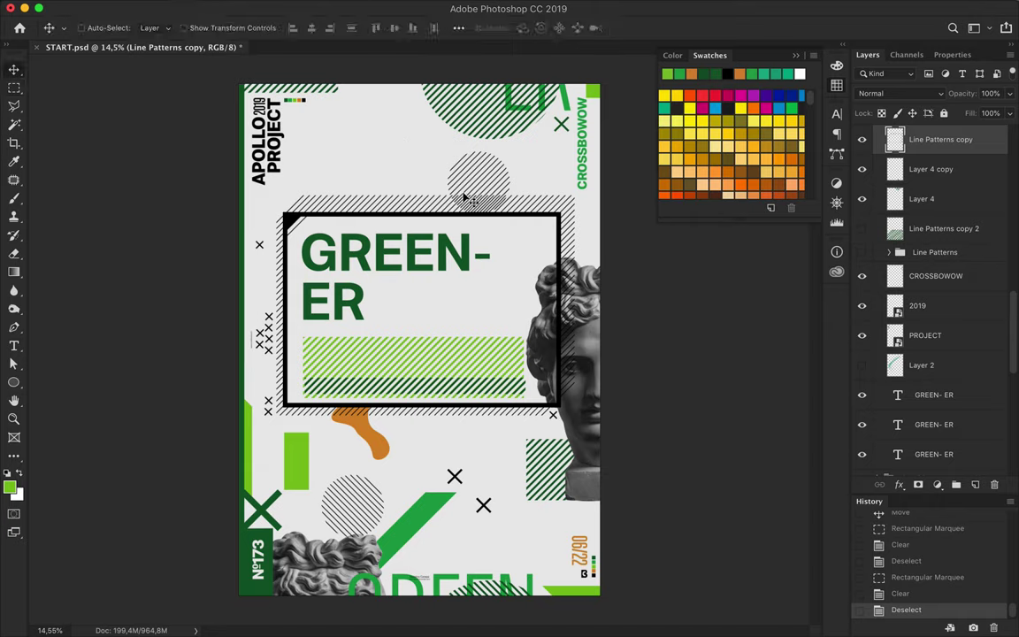
Start a new curved Pen shape near APOLLO at the poster's top
{"action": "key", "text": "p"}
{"action": "left_click", "coordinate": [336, 78]}
{"action": "left_click_drag", "start_coordinate": [361, 115], "coordinate": [361, 130]}
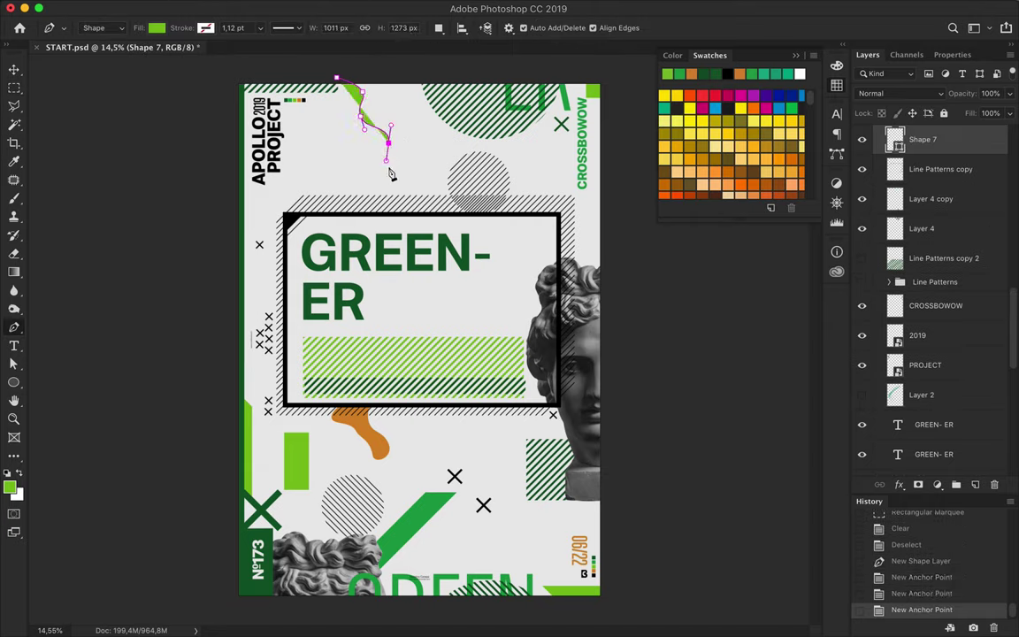
Close the new blob's outline and fill it with orange
{"action": "left_click_drag", "start_coordinate": [433, 103], "coordinate": [455, 106]}
{"action": "left_click", "coordinate": [336, 77]}
{"action": "key", "text": "a"}
{"action": "left_click", "coordinate": [211, 28]}
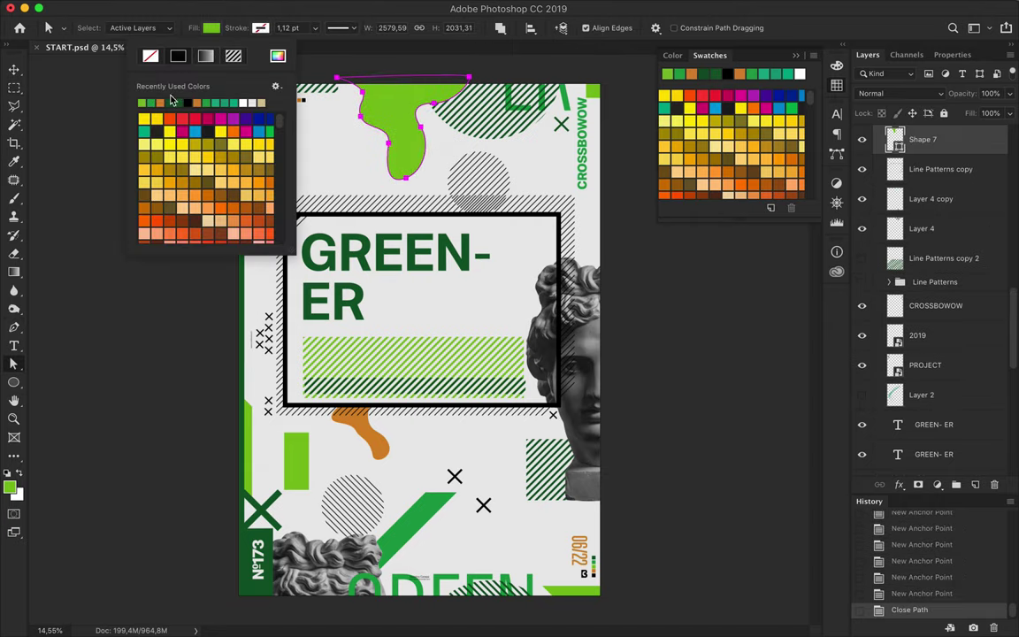
{"action": "left_click", "coordinate": [181, 93]}
Move the orange blob's layer just above Background and nudge it up
{"action": "scroll", "coordinate": [929, 372], "scroll_direction": "down", "scroll_amount": 5}
{"action": "scroll", "coordinate": [929, 457], "scroll_direction": "down", "scroll_amount": 5}
{"action": "scroll", "coordinate": [920, 389], "scroll_direction": "up", "scroll_amount": 5}
{"action": "scroll", "coordinate": [884, 354], "scroll_direction": "up", "scroll_amount": 5}
{"action": "scroll", "coordinate": [885, 354], "scroll_direction": "up", "scroll_amount": 5}
{"action": "left_click_drag", "start_coordinate": [911, 143], "coordinate": [916, 451]}
{"action": "key", "text": "v"}
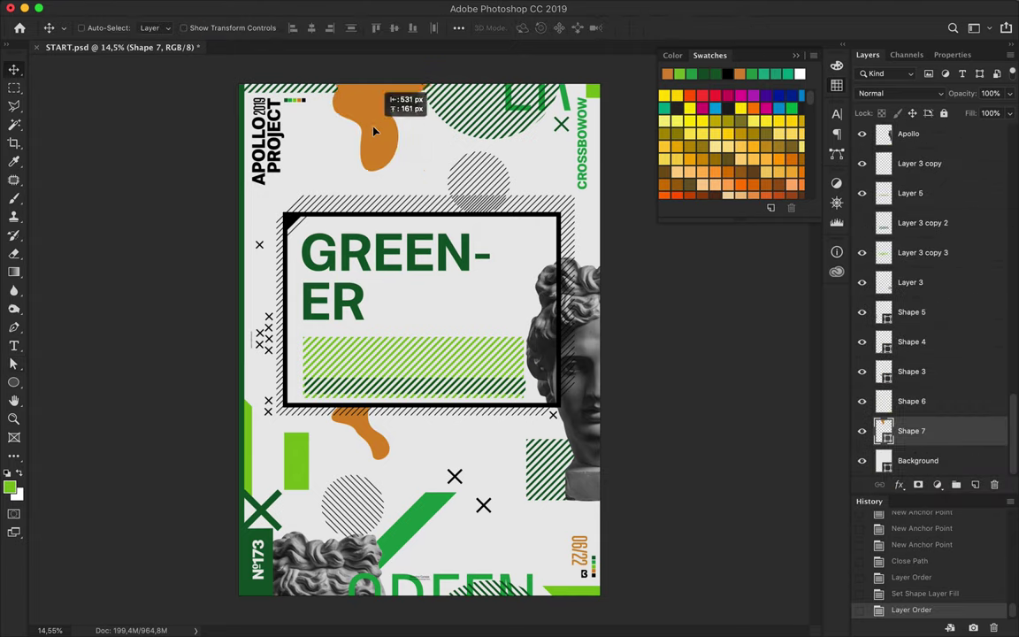
{"action": "left_click_drag", "start_coordinate": [371, 124], "coordinate": [372, 110]}
Scale the orange blob to hang from the top edge, then copy the right-edge green rectangle
{"action": "key", "text": "ctrl+t"}
{"action": "left_click_drag", "start_coordinate": [317, 168], "coordinate": [228, 243]}
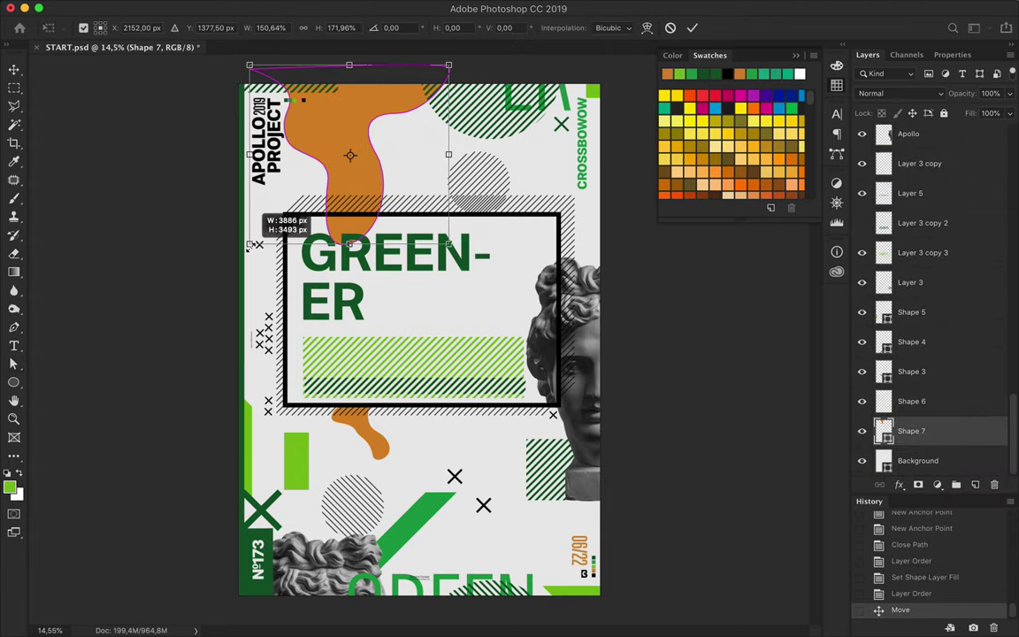
{"action": "key", "text": "Return"}
{"action": "key", "text": "ctrl+t"}
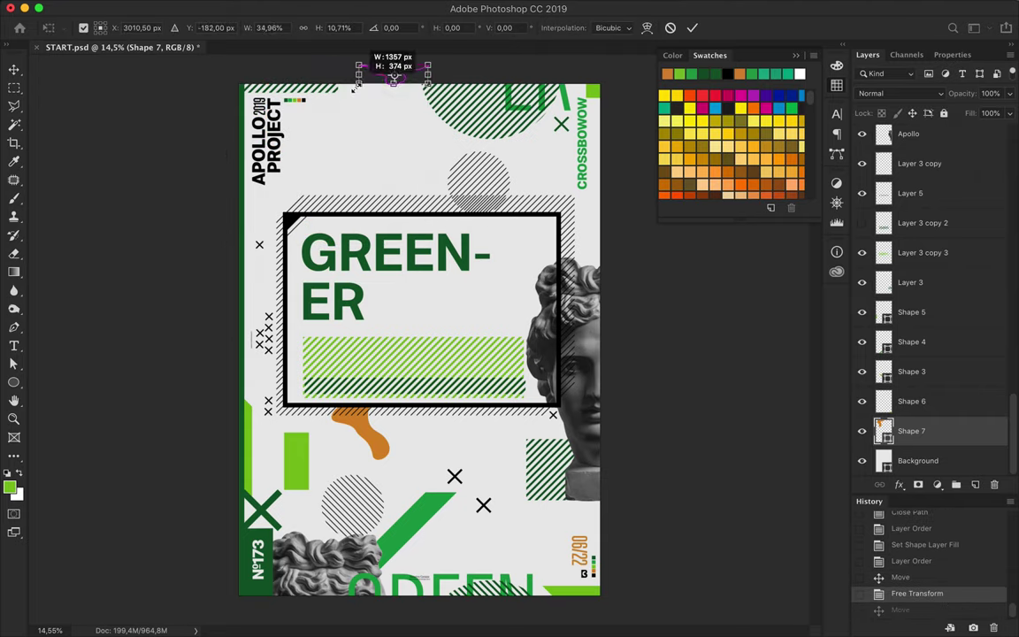
{"action": "left_click_drag", "start_coordinate": [389, 104], "coordinate": [398, 100]}
{"action": "key", "text": "Return"}
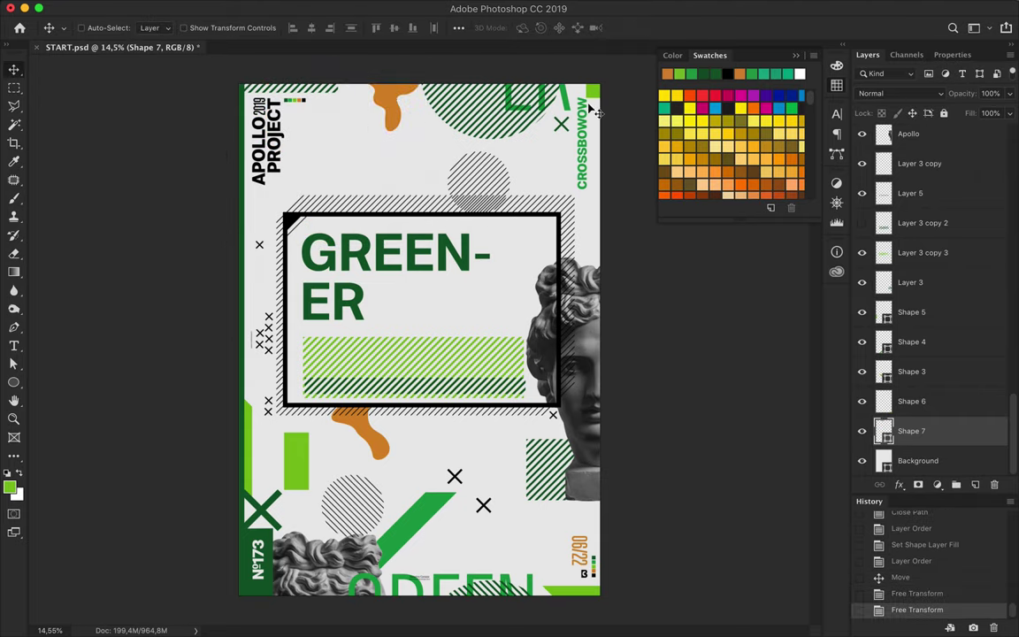
{"action": "left_click_drag", "start_coordinate": [593, 105], "coordinate": [595, 144], "text": "alt"}
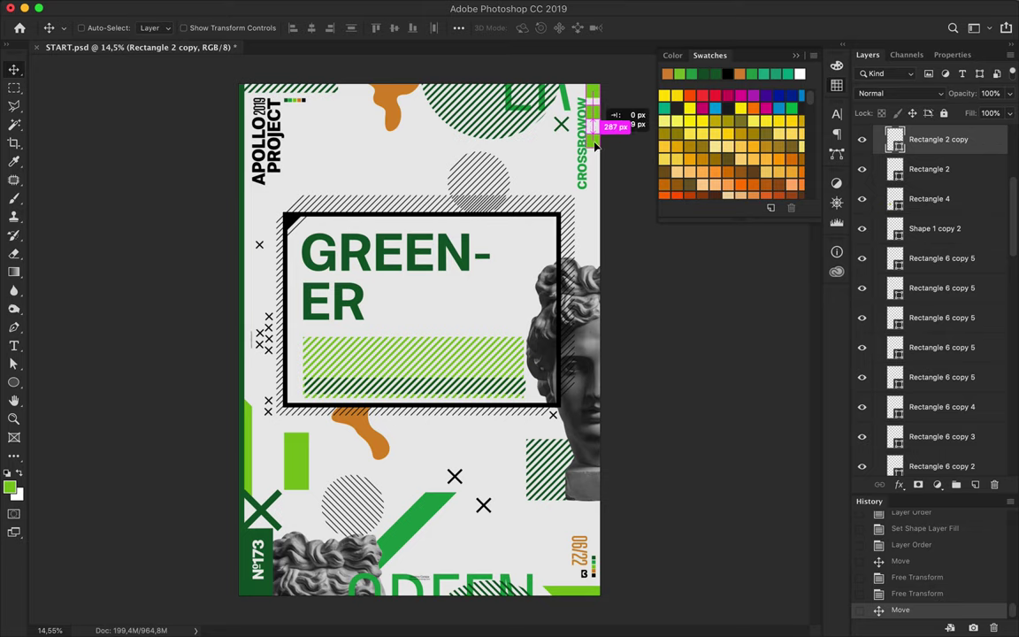
Move the copied green rectangle lower on the right edge and show the guides
{"action": "left_click_drag", "start_coordinate": [595, 140], "coordinate": [597, 199]}
{"action": "scroll", "coordinate": [598, 209], "scroll_direction": "up", "scroll_amount": 3}
{"action": "scroll", "coordinate": [598, 210], "scroll_direction": "up", "scroll_amount": 3}
{"action": "key", "text": "ctrl+semicolon"}
{"action": "scroll", "coordinate": [239, 271], "scroll_direction": "left", "scroll_amount": 3}
{"action": "scroll", "coordinate": [237, 270], "scroll_direction": "left", "scroll_amount": 3}
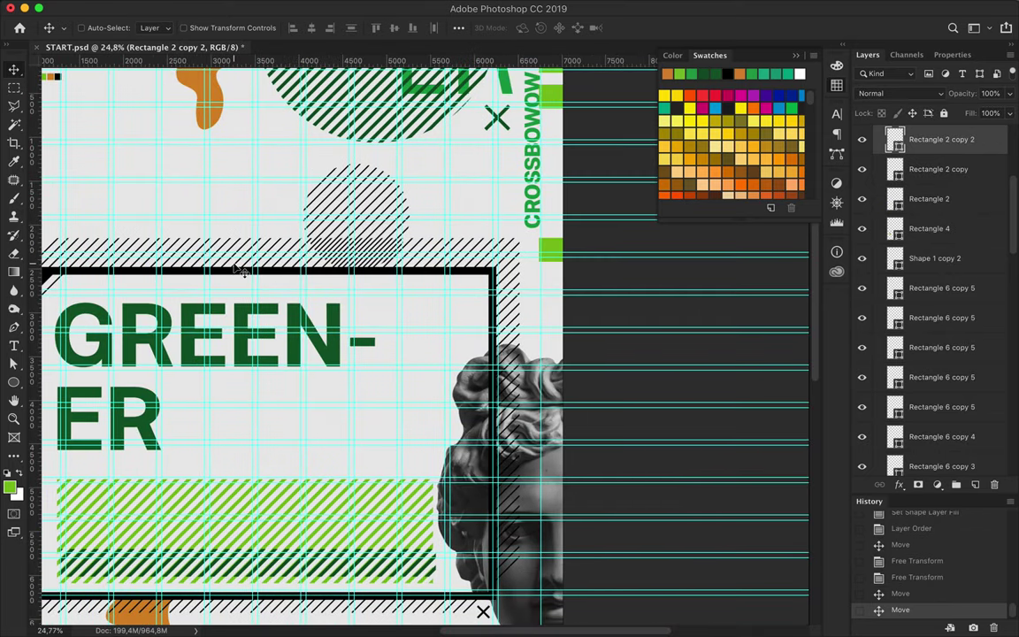
Centre the black frame horizontally on the canvas
{"action": "left_click", "coordinate": [414, 276], "text": "ctrl"}
{"action": "left_click_drag", "start_coordinate": [414, 276], "coordinate": [455, 255]}
{"action": "key", "text": "ctrl+z"}
{"action": "left_click", "coordinate": [458, 27]}
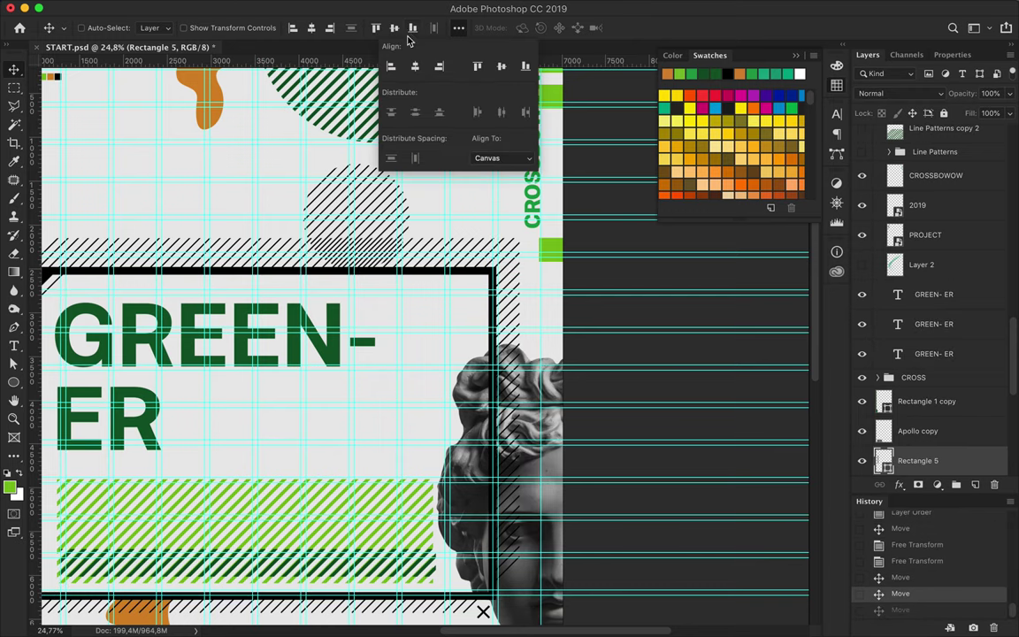
{"action": "left_click", "coordinate": [409, 62]}
{"action": "scroll", "coordinate": [250, 289], "scroll_direction": "left", "scroll_amount": 5}
Nudge a shape, the hatch band and the left lime bar onto the guides
{"action": "left_click_drag", "start_coordinate": [250, 289], "coordinate": [255, 284]}
{"action": "left_click", "coordinate": [356, 261], "text": "ctrl"}
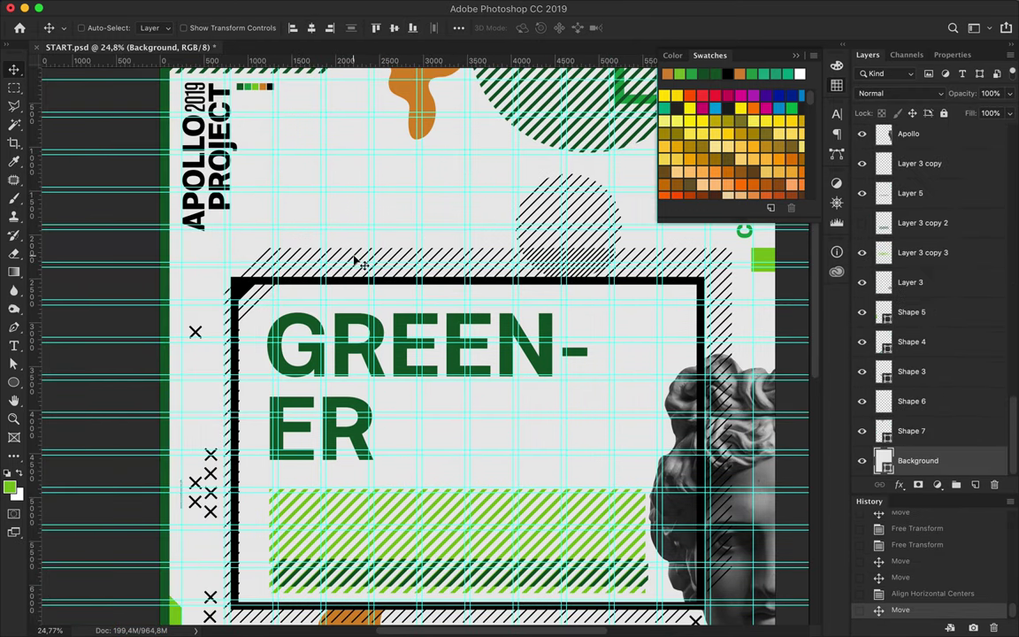
{"action": "left_click_drag", "start_coordinate": [353, 259], "coordinate": [350, 256]}
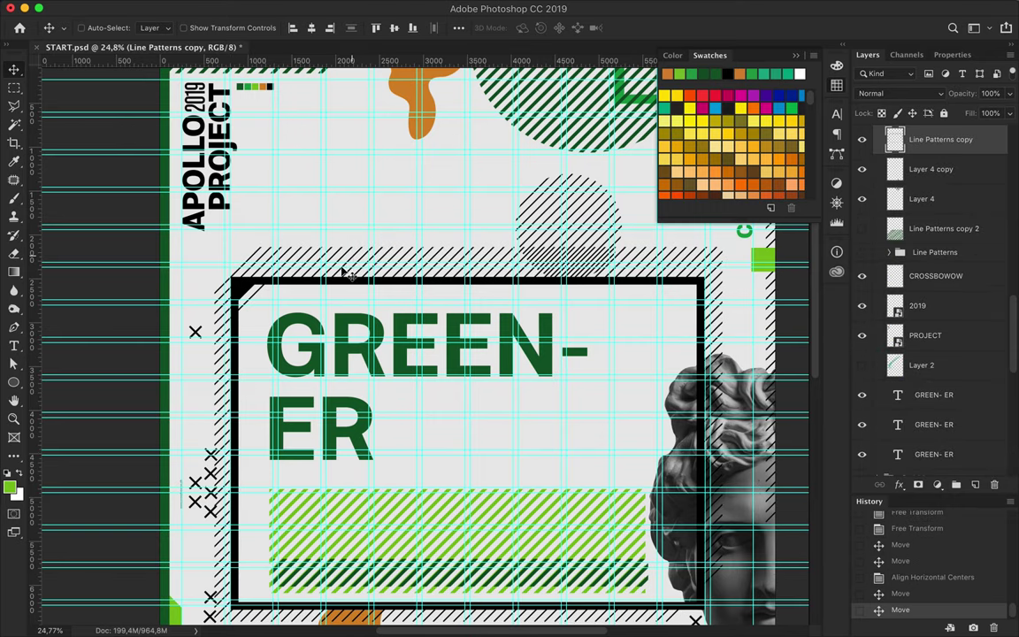
{"action": "scroll", "coordinate": [342, 267], "scroll_direction": "down", "scroll_amount": 2}
{"action": "scroll", "coordinate": [342, 267], "scroll_direction": "down", "scroll_amount": 3}
{"action": "left_click_drag", "start_coordinate": [195, 493], "coordinate": [206, 498]}
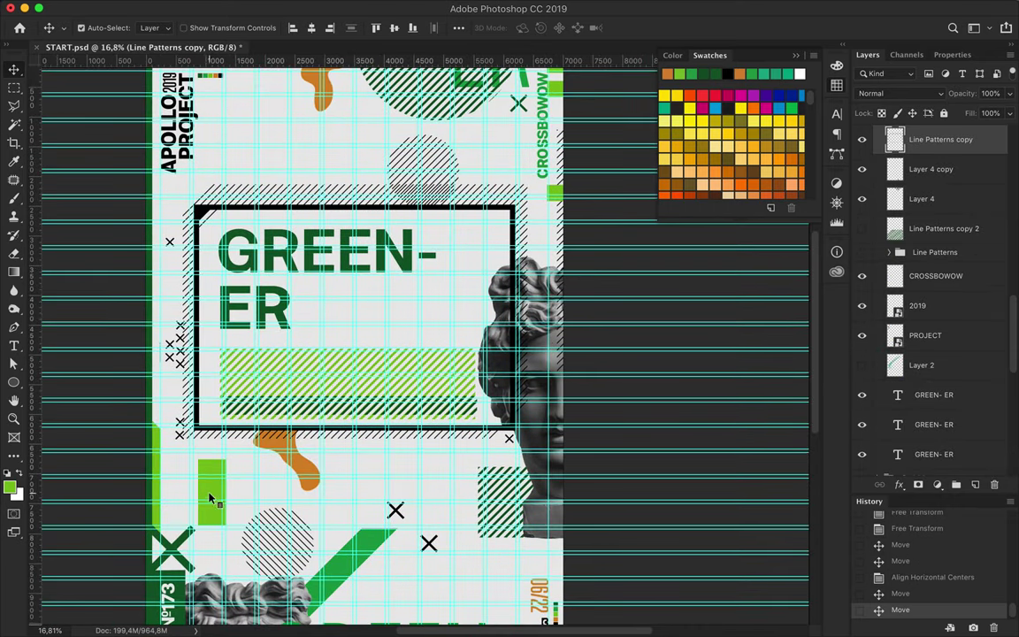
{"action": "left_click_drag", "start_coordinate": [206, 498], "coordinate": [206, 493]}
Add a third black cross below the others
{"action": "mouse_move", "coordinate": [397, 513]}
{"action": "left_mouse_down"}
{"action": "mouse_move", "coordinate": [389, 505]}
{"action": "mouse_move", "coordinate": [419, 529]}
{"action": "mouse_move", "coordinate": [423, 559]}
{"action": "left_mouse_up"}
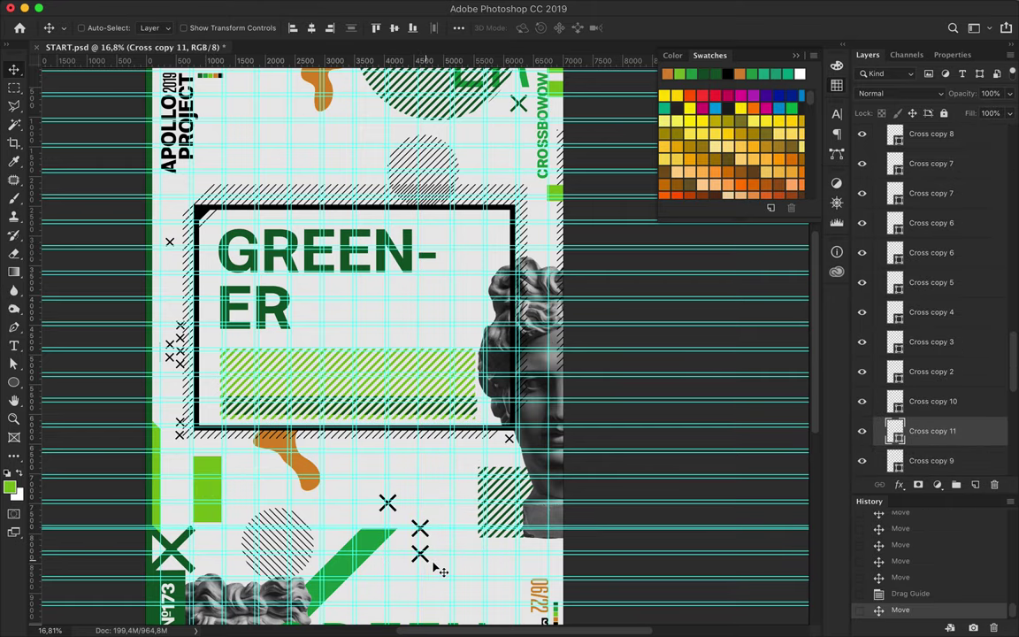
{"action": "scroll", "coordinate": [509, 330], "scroll_direction": "down", "scroll_amount": 3}
{"action": "key", "text": "BackSpace"}
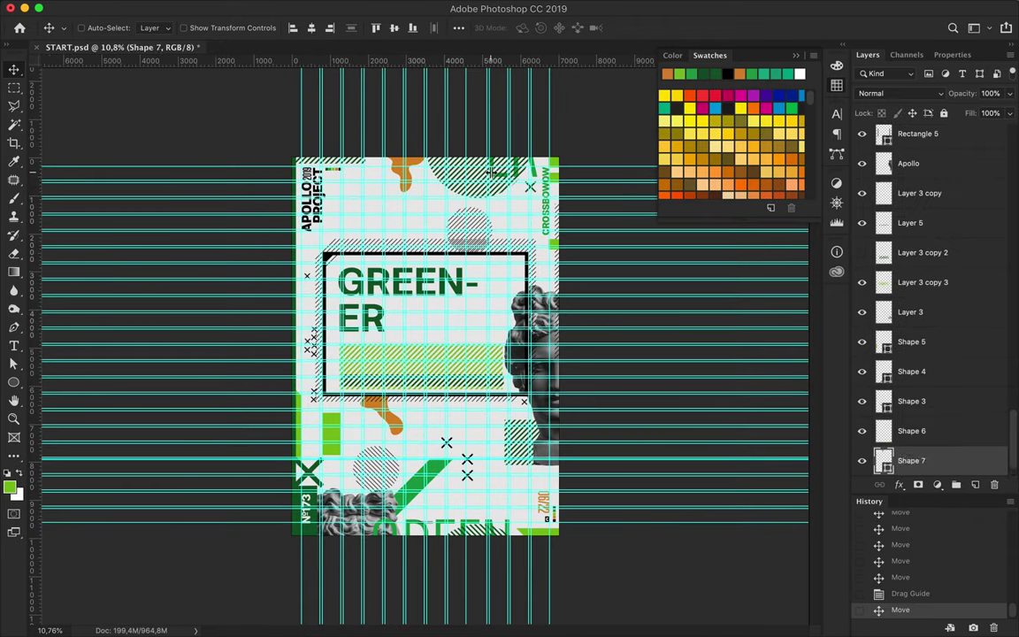
Rotate the orange blob -90° and shrink it beside the frame's top-right corner
{"action": "key", "text": "ctrl+semicolon"}
{"action": "scroll", "coordinate": [557, 200], "scroll_direction": "up", "scroll_amount": 1}
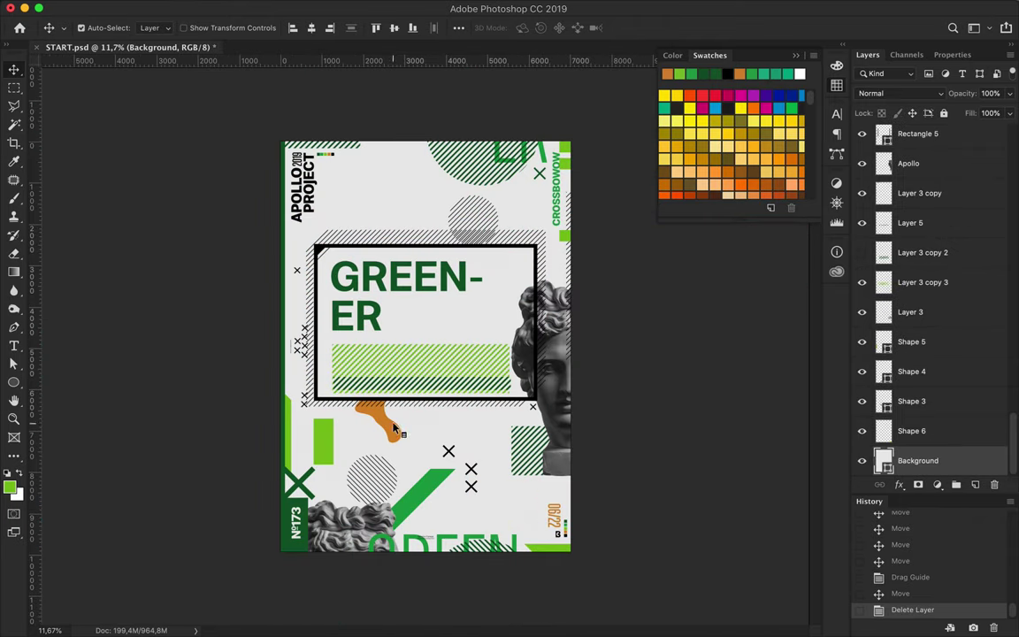
{"action": "left_click", "coordinate": [395, 427]}
{"action": "key", "text": "ctrl+t"}
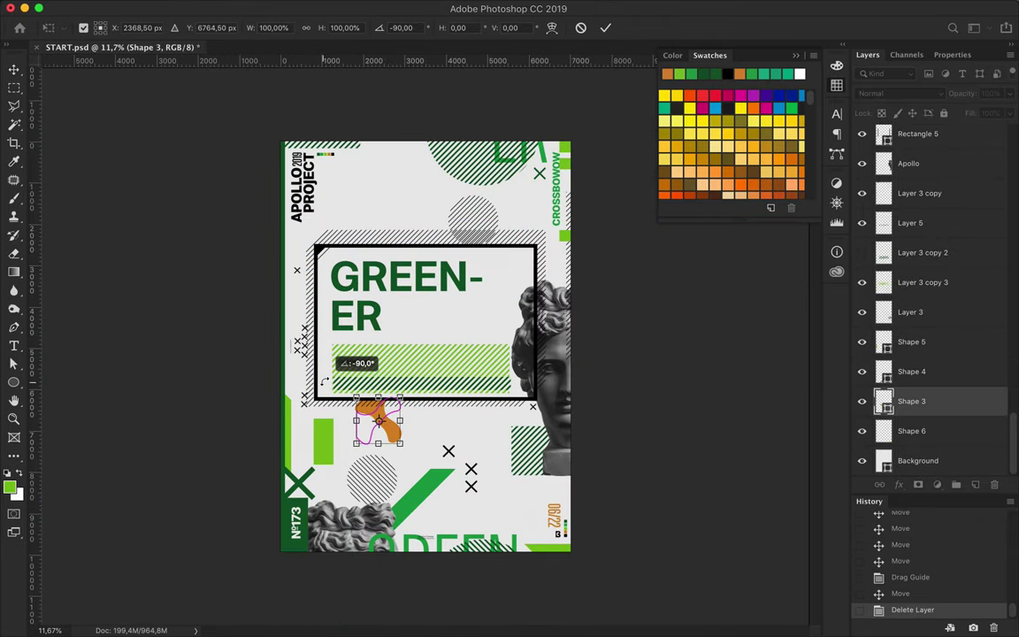
{"action": "left_click_drag", "start_coordinate": [388, 438], "coordinate": [375, 438]}
{"action": "key", "text": "Return"}
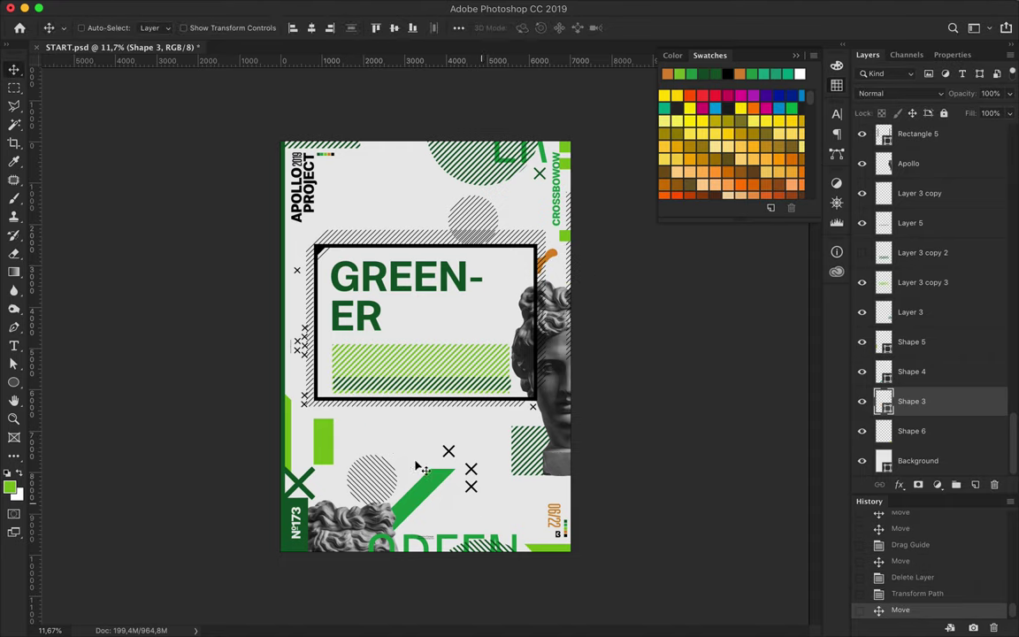
Review the finished poster and save it
{"action": "scroll", "coordinate": [420, 469], "scroll_direction": "up", "scroll_amount": 5}
{"action": "scroll", "coordinate": [302, 382], "scroll_direction": "down", "scroll_amount": 3}
{"action": "scroll", "coordinate": [301, 380], "scroll_direction": "down", "scroll_amount": 1}
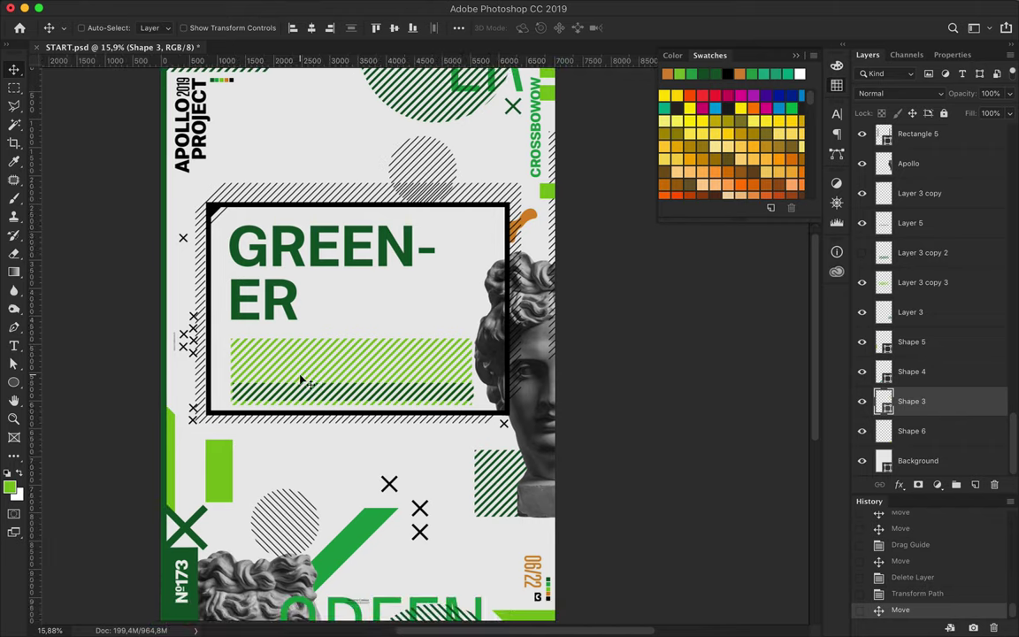
{"action": "scroll", "coordinate": [301, 380], "scroll_direction": "down", "scroll_amount": 3}
{"action": "scroll", "coordinate": [305, 382], "scroll_direction": "up", "scroll_amount": 3}
{"action": "scroll", "coordinate": [305, 382], "scroll_direction": "up", "scroll_amount": 1}
{"action": "scroll", "coordinate": [305, 382], "scroll_direction": "down", "scroll_amount": 1}
{"action": "key", "text": "ctrl+s"}
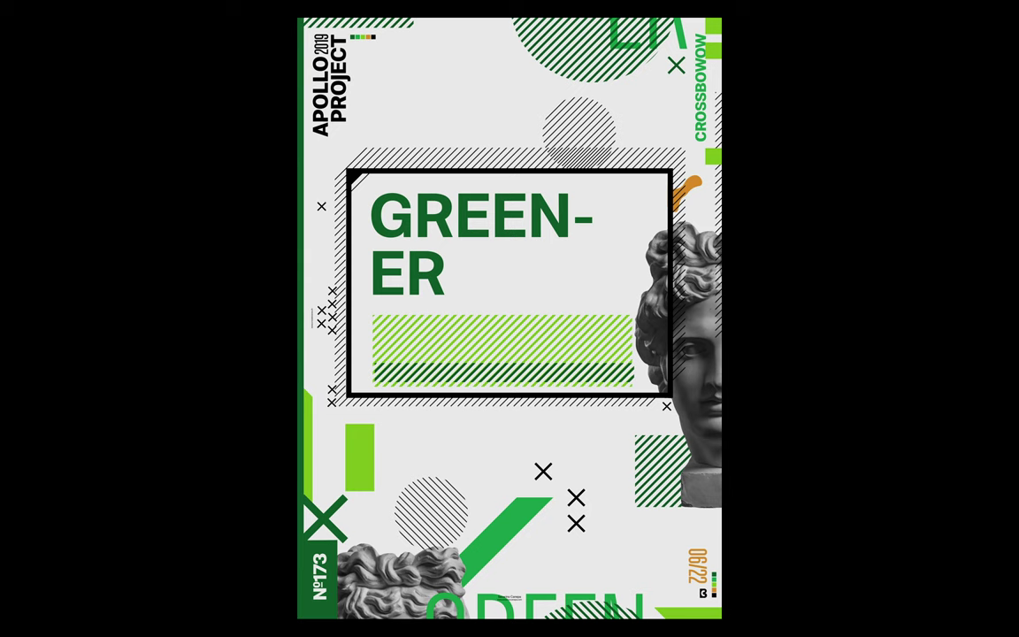